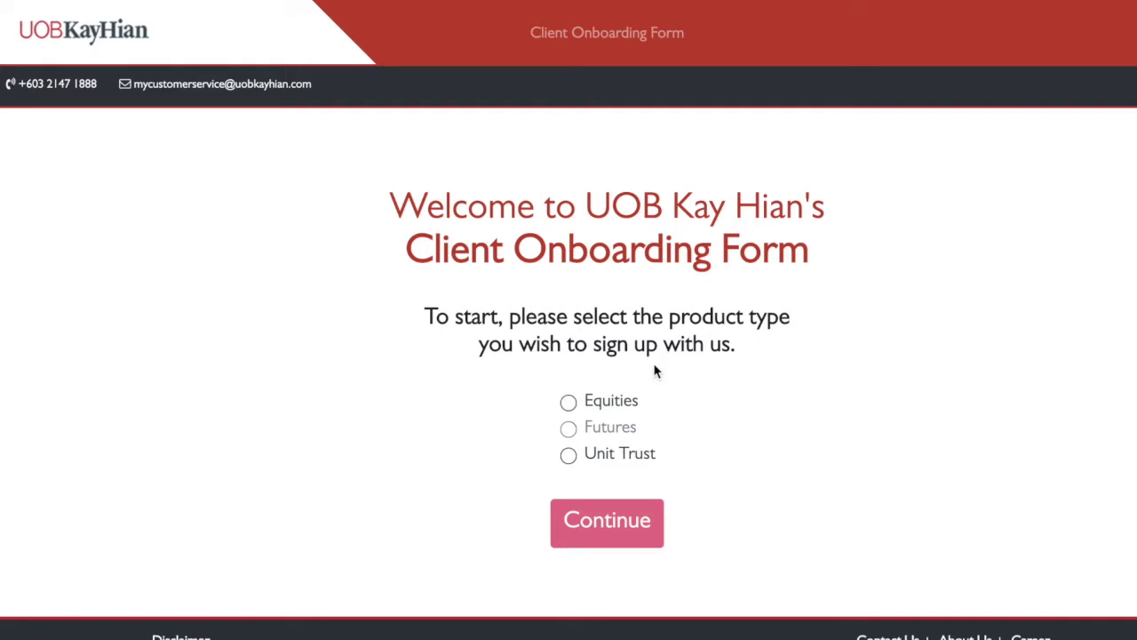
Select Equities as the product type and continue past the product selection
{"action": "scroll", "coordinate": [655, 371], "scroll_direction": "down", "scroll_amount": 1}
{"action": "scroll", "coordinate": [655, 372], "scroll_direction": "up", "scroll_amount": 1}
{"action": "left_click", "coordinate": [568, 403]}
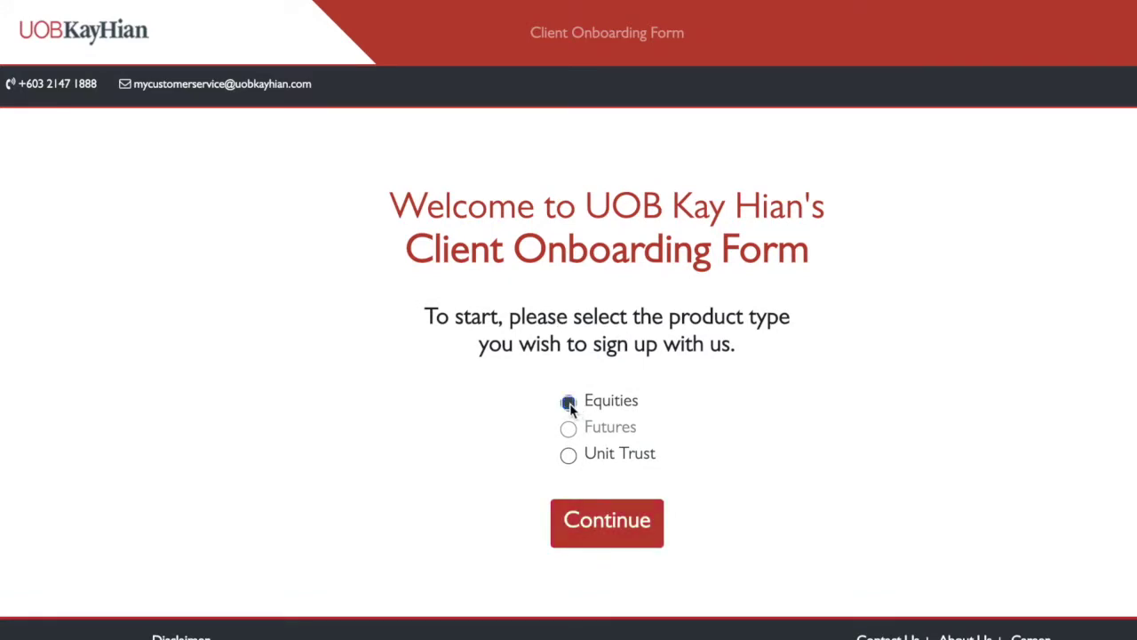
{"action": "left_click", "coordinate": [604, 523]}
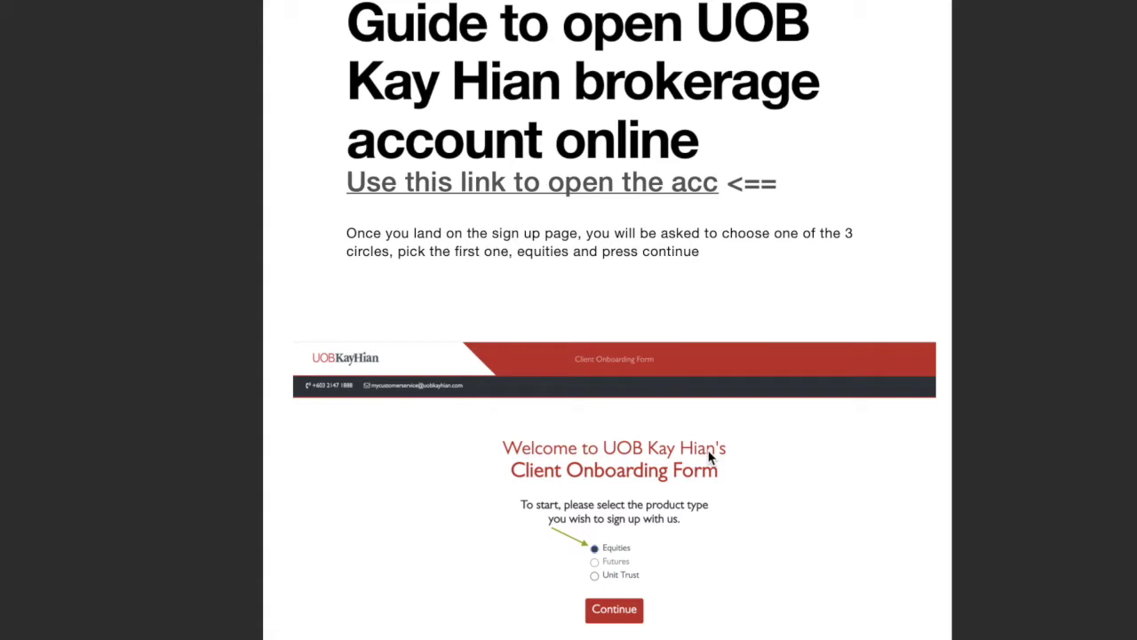
Scroll the supporting documents list from NRIC/Passport down to the CDS bank-in payee details box
{"action": "scroll", "coordinate": [709, 457], "scroll_direction": "down", "scroll_amount": 10}
{"action": "scroll", "coordinate": [709, 457], "scroll_direction": "down", "scroll_amount": 1}
{"action": "scroll", "coordinate": [709, 457], "scroll_direction": "up", "scroll_amount": 2}
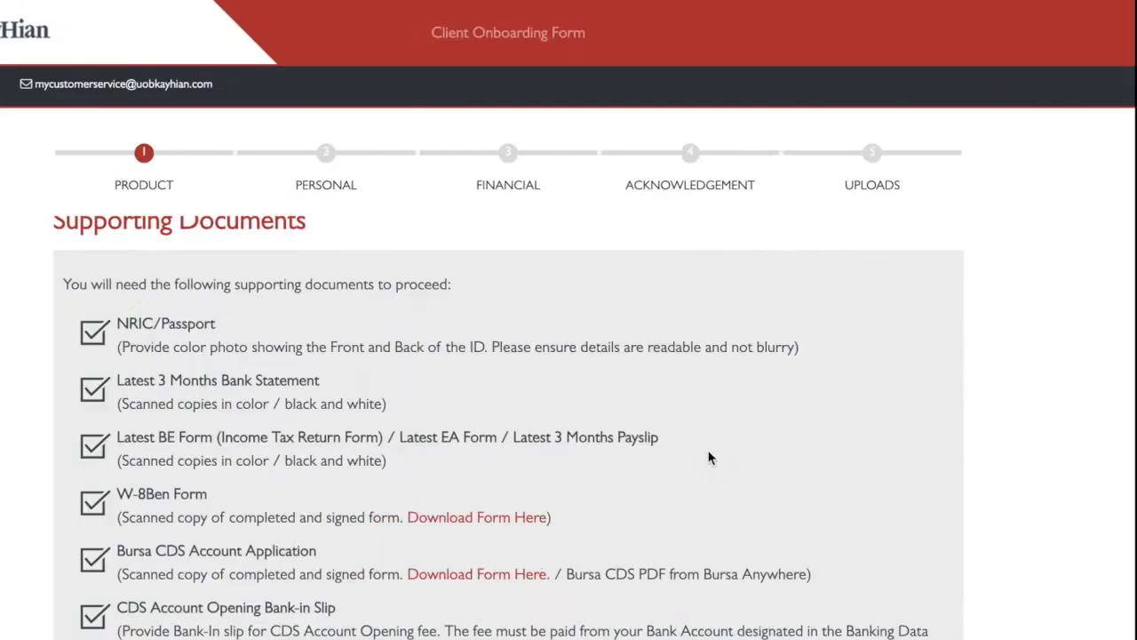
{"action": "scroll", "coordinate": [112, 427], "scroll_direction": "down", "scroll_amount": 1}
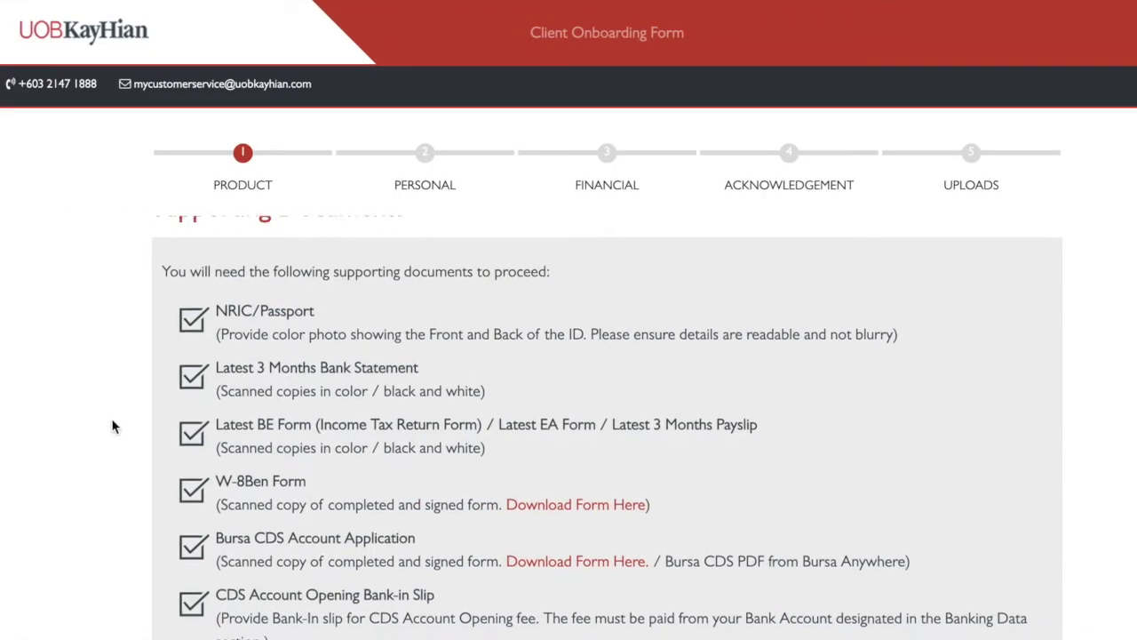
{"action": "scroll", "coordinate": [112, 426], "scroll_direction": "down", "scroll_amount": 1}
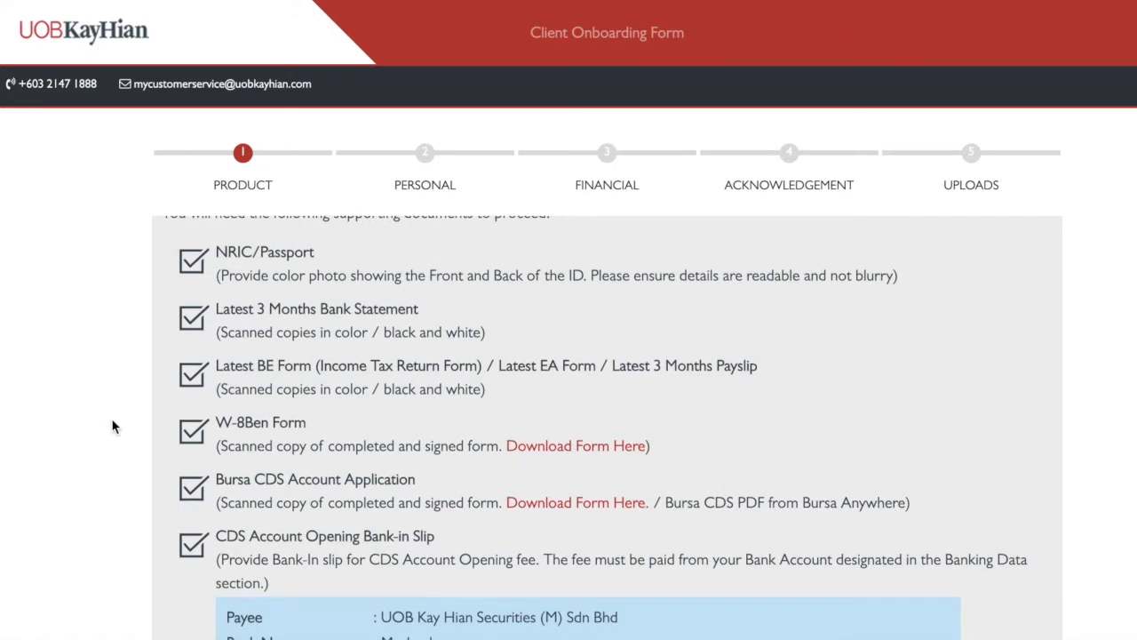
{"action": "scroll", "coordinate": [112, 426], "scroll_direction": "down", "scroll_amount": 1}
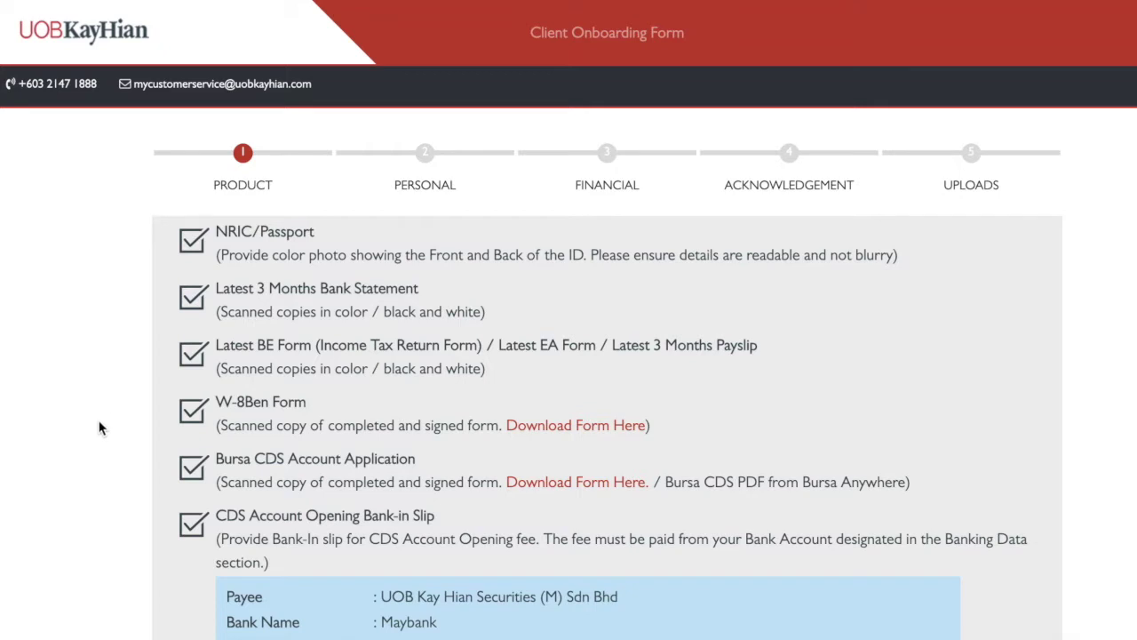
{"action": "scroll", "coordinate": [99, 428], "scroll_direction": "up", "scroll_amount": 1}
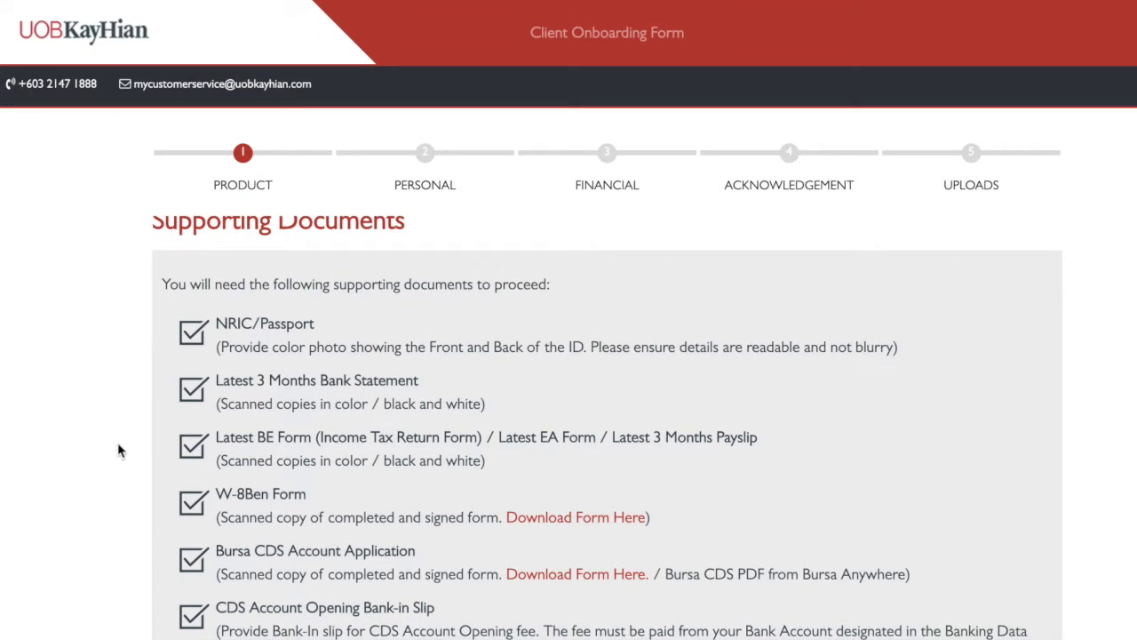
{"action": "scroll", "coordinate": [119, 451], "scroll_direction": "down", "scroll_amount": 1}
{"action": "scroll", "coordinate": [119, 451], "scroll_direction": "up", "scroll_amount": 1}
{"action": "scroll", "coordinate": [114, 403], "scroll_direction": "down", "scroll_amount": 1}
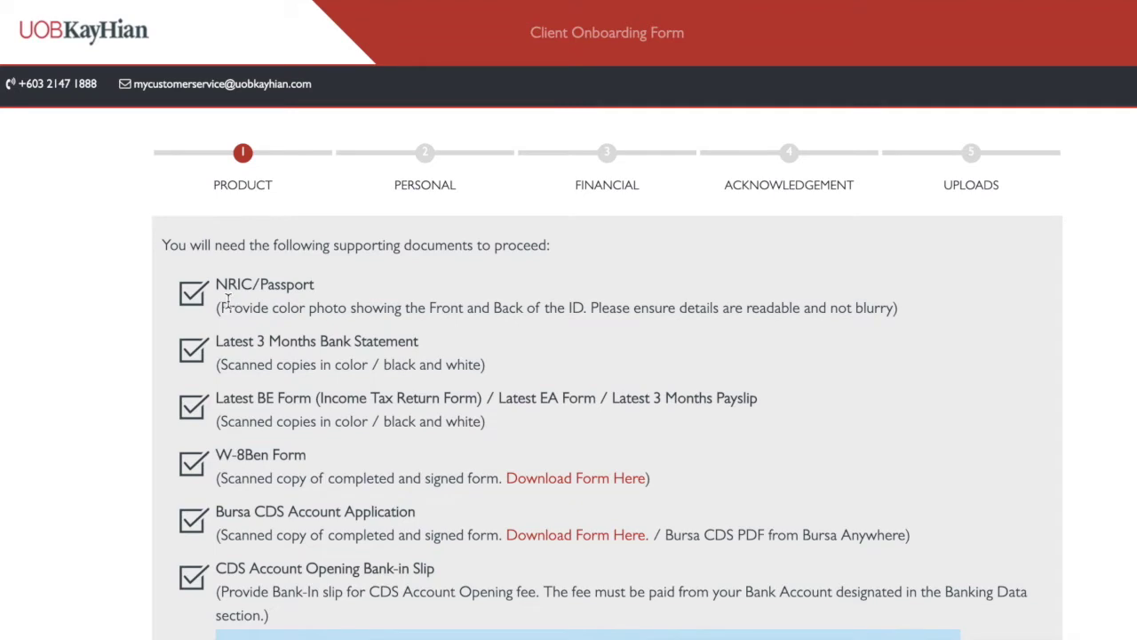
{"action": "scroll", "coordinate": [229, 300], "scroll_direction": "down", "scroll_amount": 1}
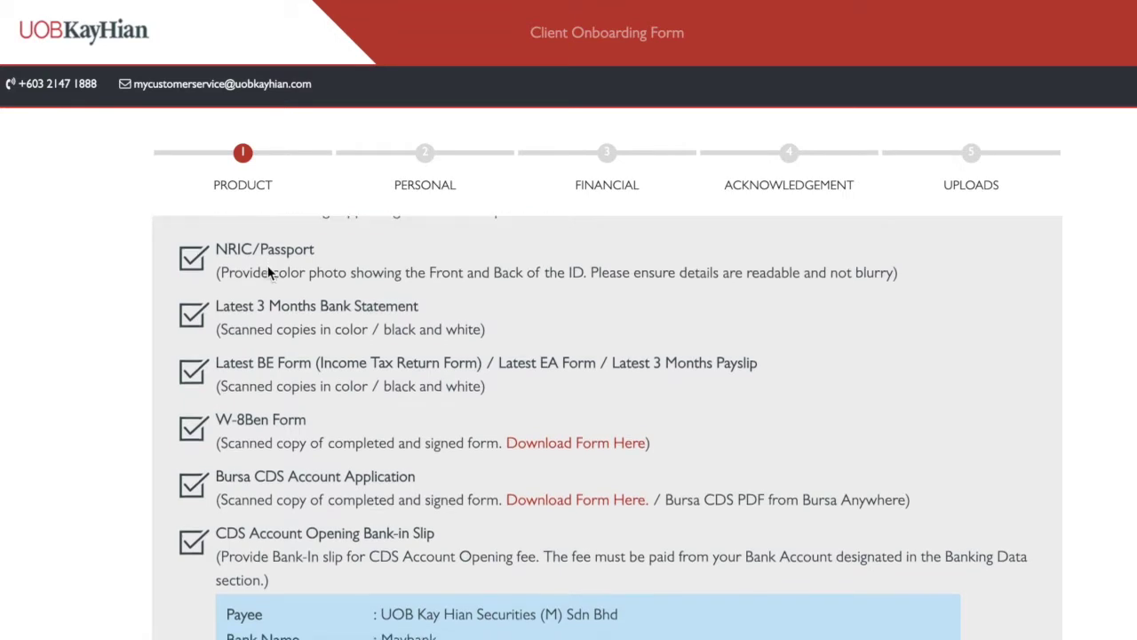
{"action": "scroll", "coordinate": [269, 276], "scroll_direction": "down", "scroll_amount": 1}
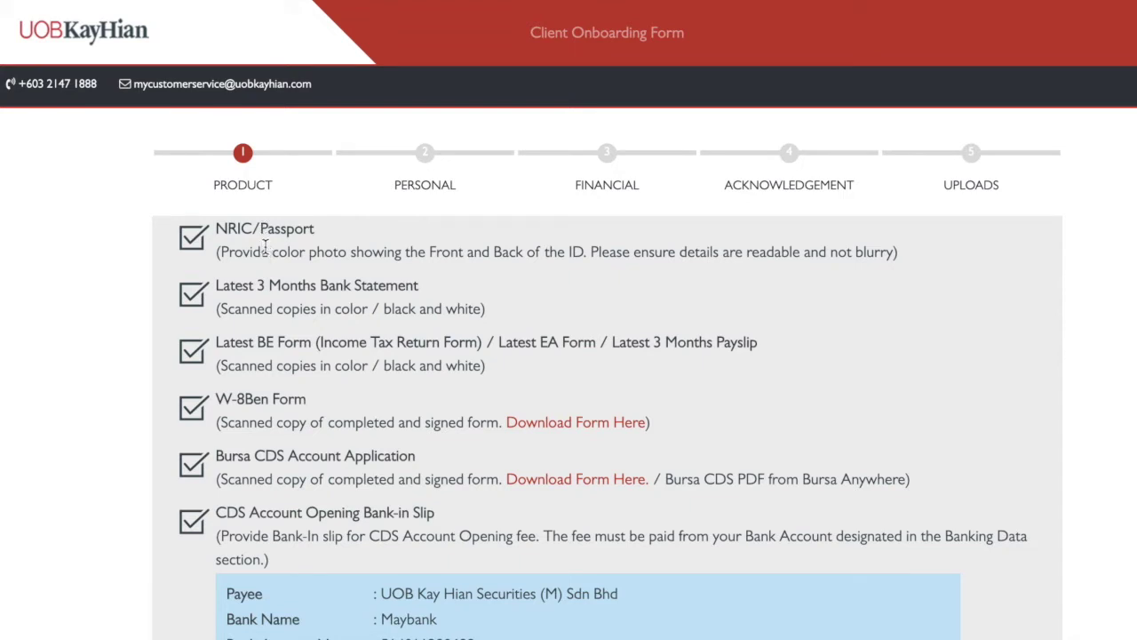
{"action": "scroll", "coordinate": [262, 276], "scroll_direction": "down", "scroll_amount": 1}
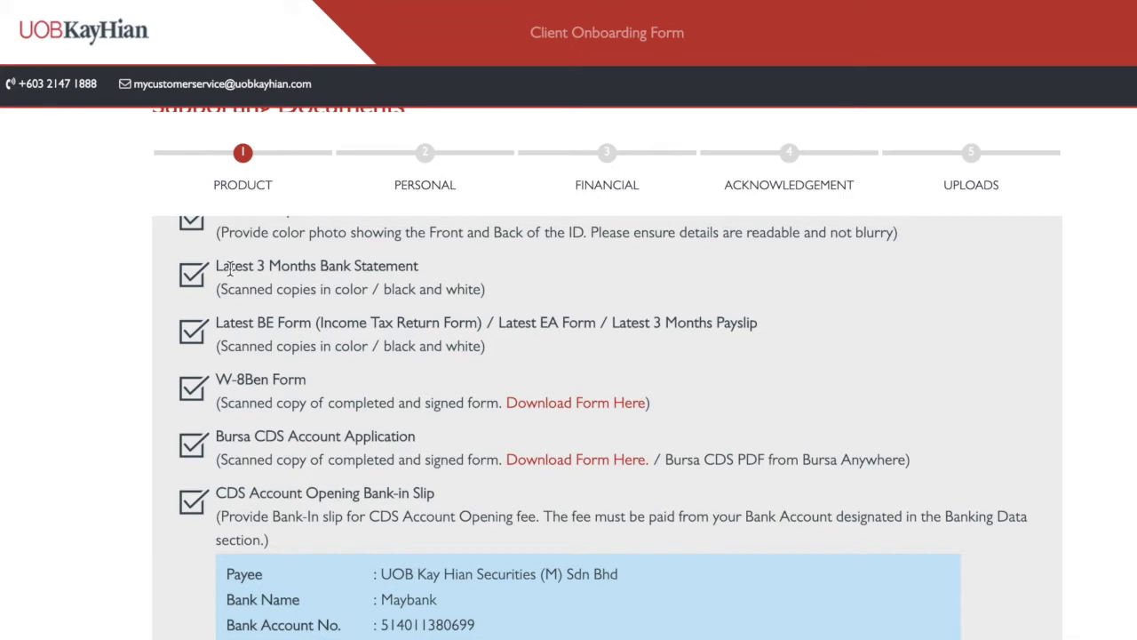
Scroll past the RM 10.00 CDS fee to the Amount Deposited and Consent Letter from Income Provider items
{"action": "scroll", "coordinate": [226, 307], "scroll_direction": "down", "scroll_amount": 2}
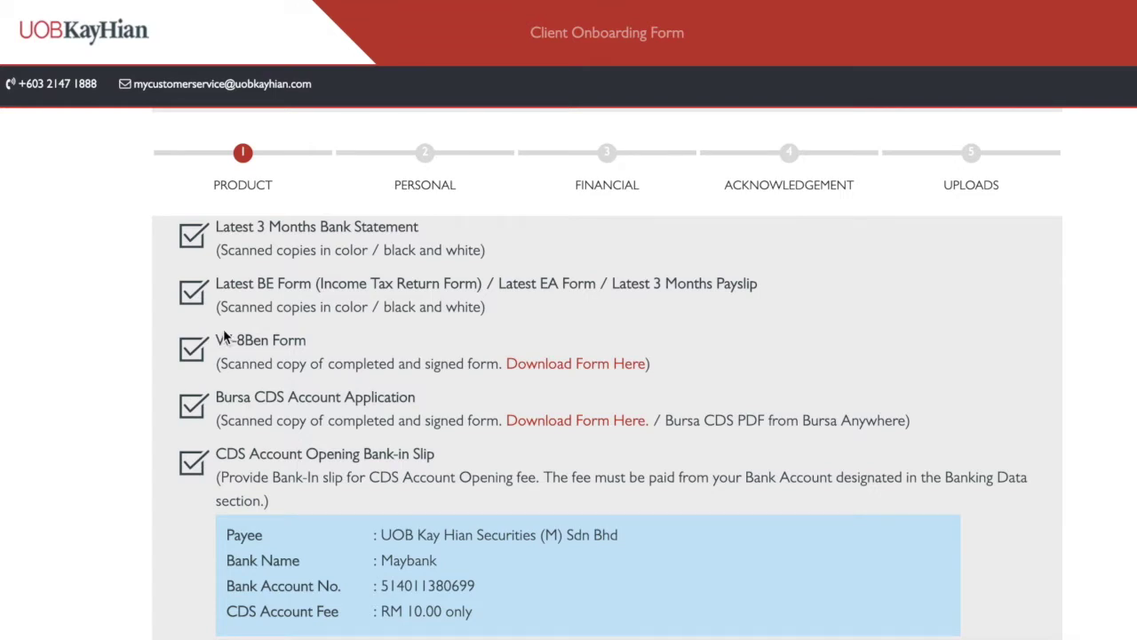
{"action": "scroll", "coordinate": [224, 336], "scroll_direction": "down", "scroll_amount": 1}
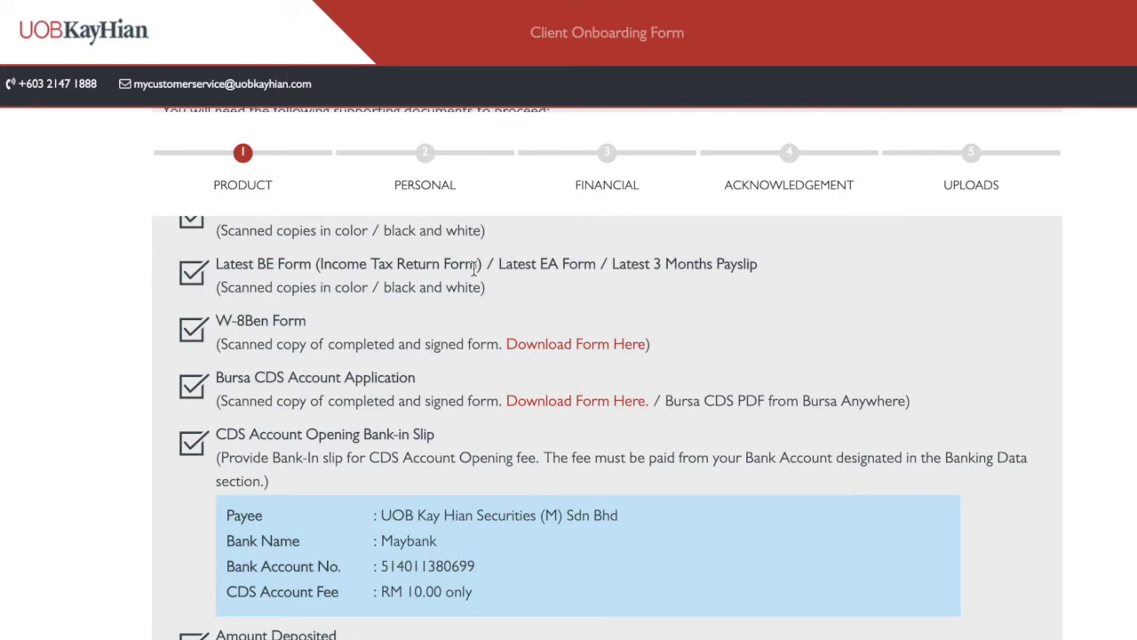
{"action": "scroll", "coordinate": [481, 281], "scroll_direction": "down", "scroll_amount": 1}
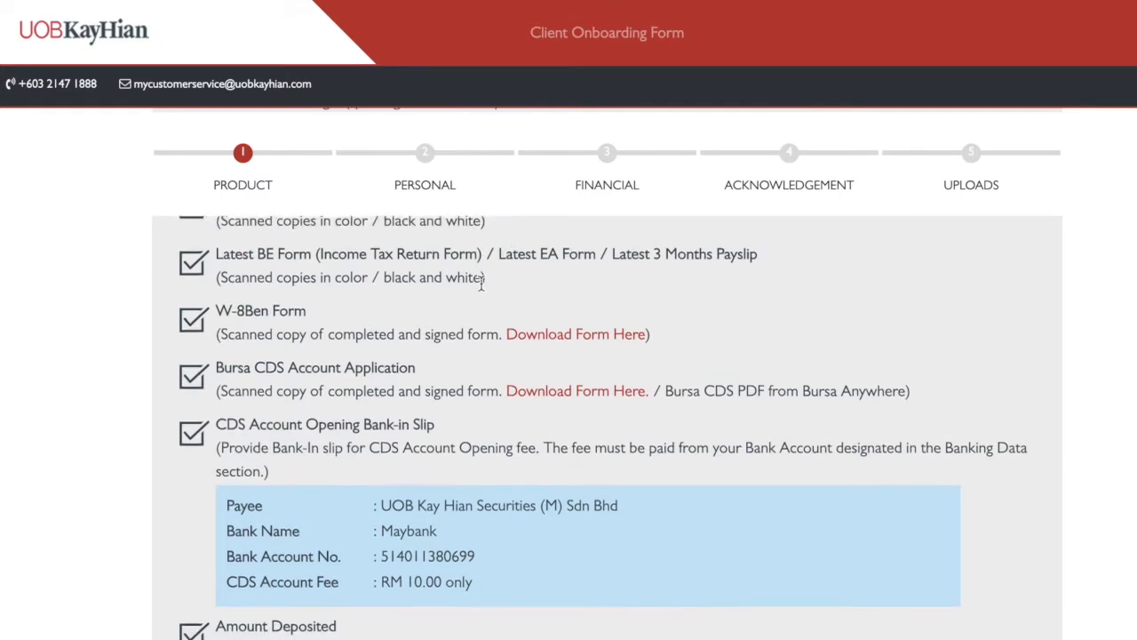
{"action": "scroll", "coordinate": [480, 272], "scroll_direction": "up", "scroll_amount": 1}
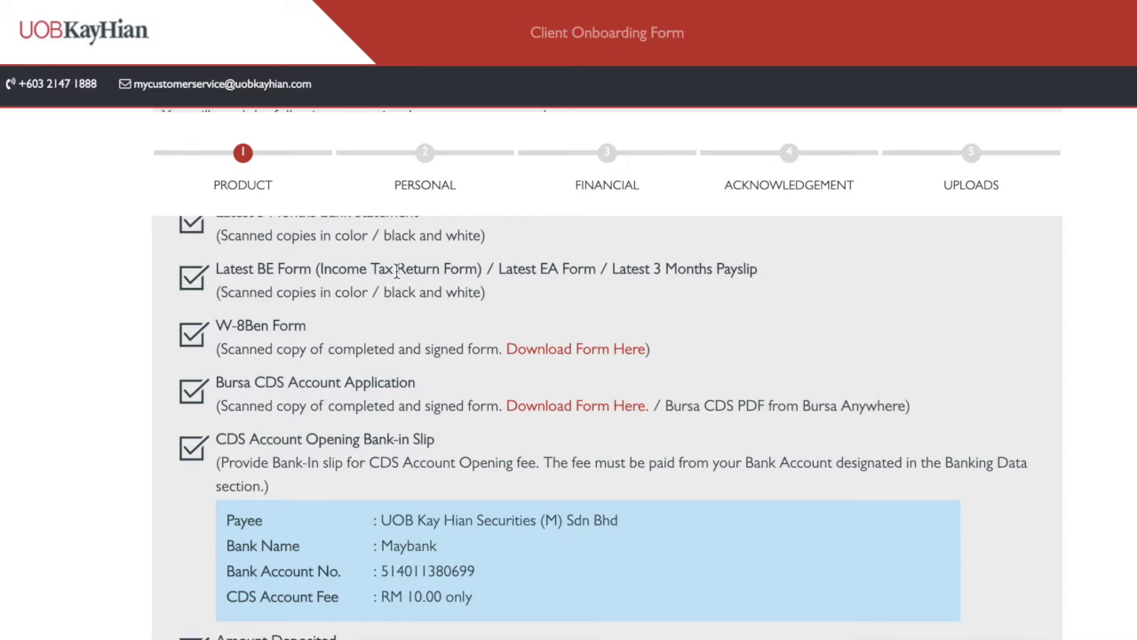
{"action": "scroll", "coordinate": [402, 286], "scroll_direction": "up", "scroll_amount": 1}
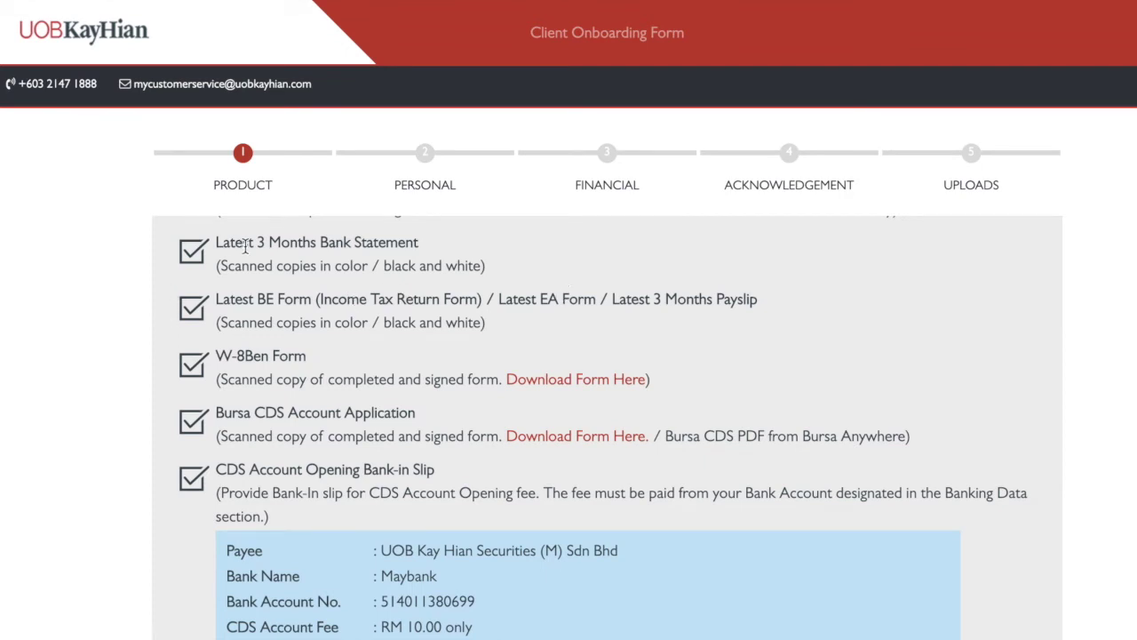
{"action": "scroll", "coordinate": [272, 255], "scroll_direction": "down", "scroll_amount": 3}
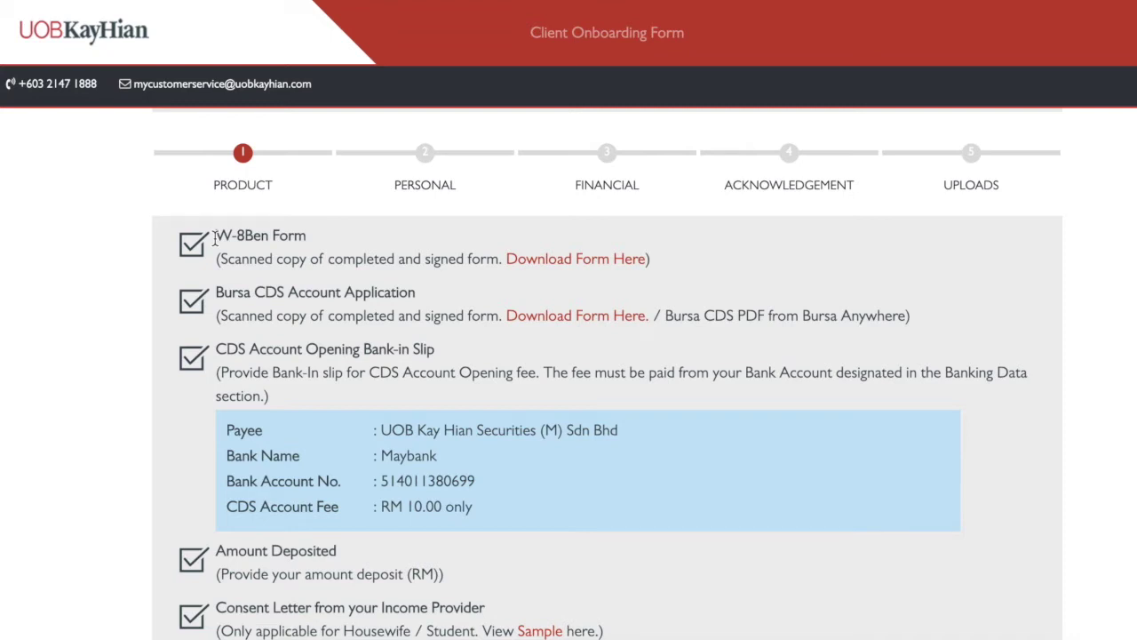
{"action": "left_click_drag", "start_coordinate": [214, 240], "coordinate": [325, 238]}
{"action": "left_click", "coordinate": [324, 237]}
{"action": "scroll", "coordinate": [323, 241], "scroll_direction": "down", "scroll_amount": 1}
{"action": "scroll", "coordinate": [229, 266], "scroll_direction": "up", "scroll_amount": 1}
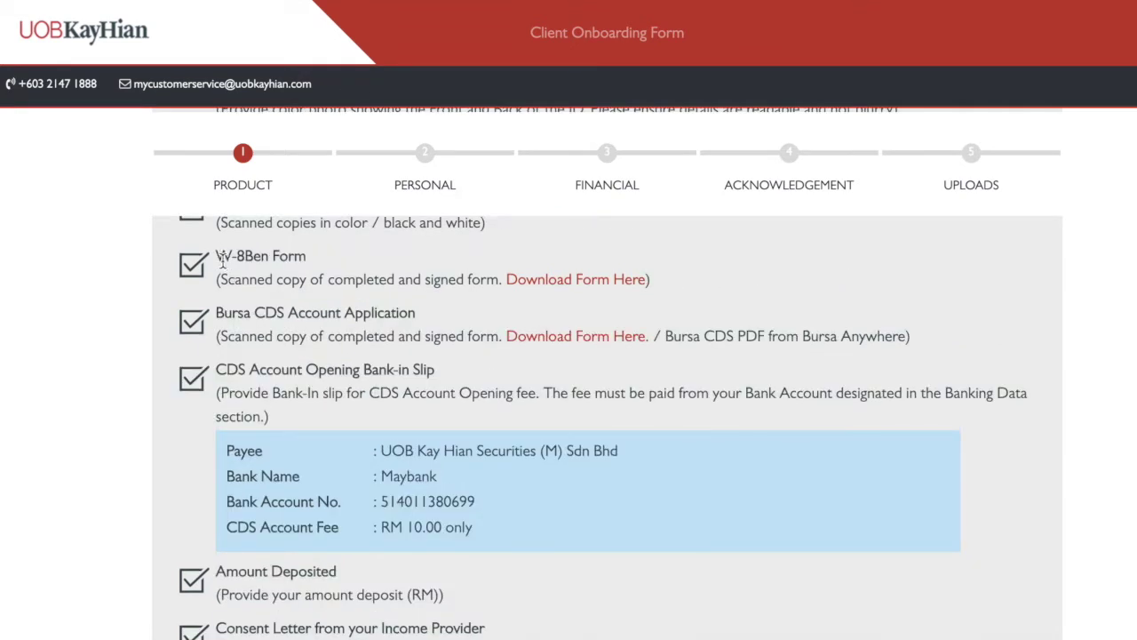
{"action": "left_click", "coordinate": [560, 283]}
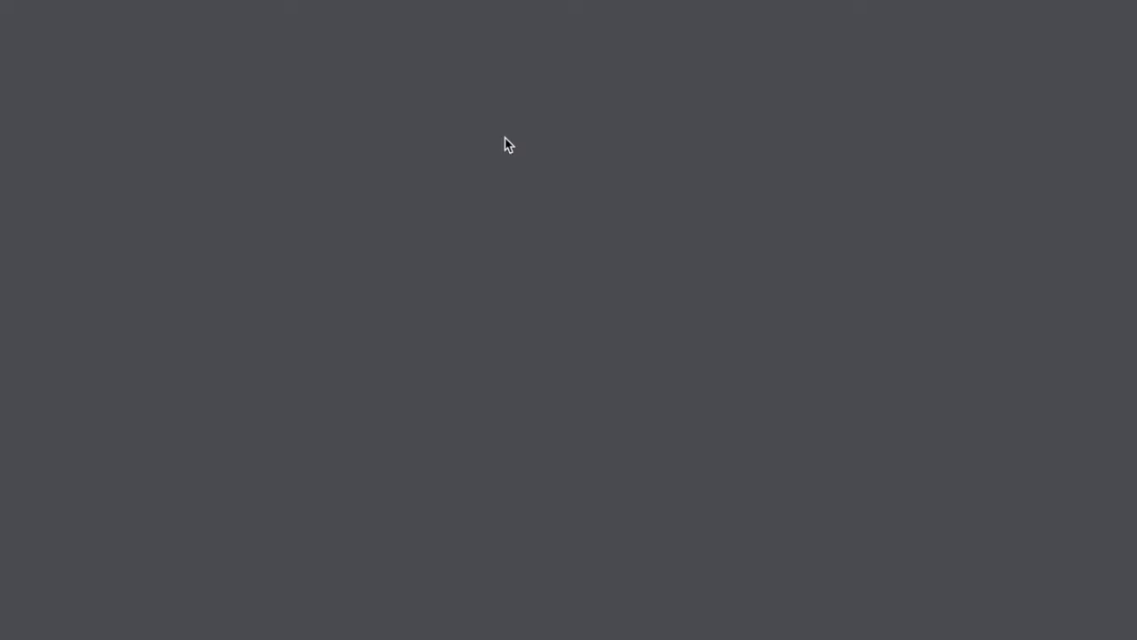
Inspect the W-8BEN Name and Country of citizenship fields, then scroll toward Part III certification
{"action": "scroll", "coordinate": [459, 280], "scroll_direction": "down", "scroll_amount": 2}
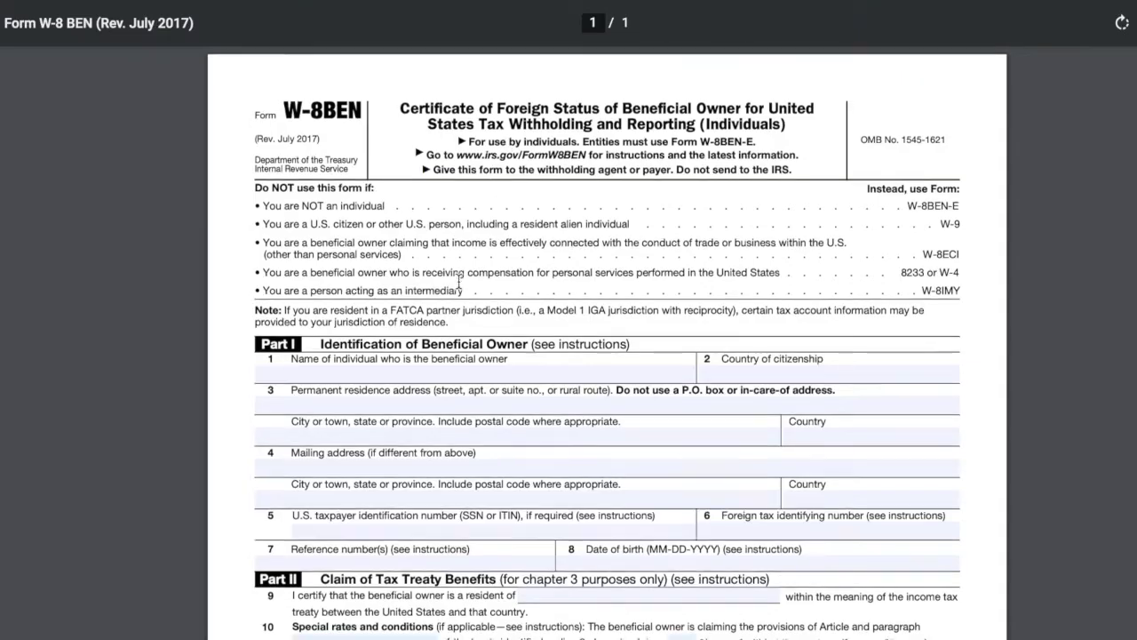
{"action": "scroll", "coordinate": [459, 280], "scroll_direction": "down", "scroll_amount": 3}
{"action": "left_click", "coordinate": [471, 165]}
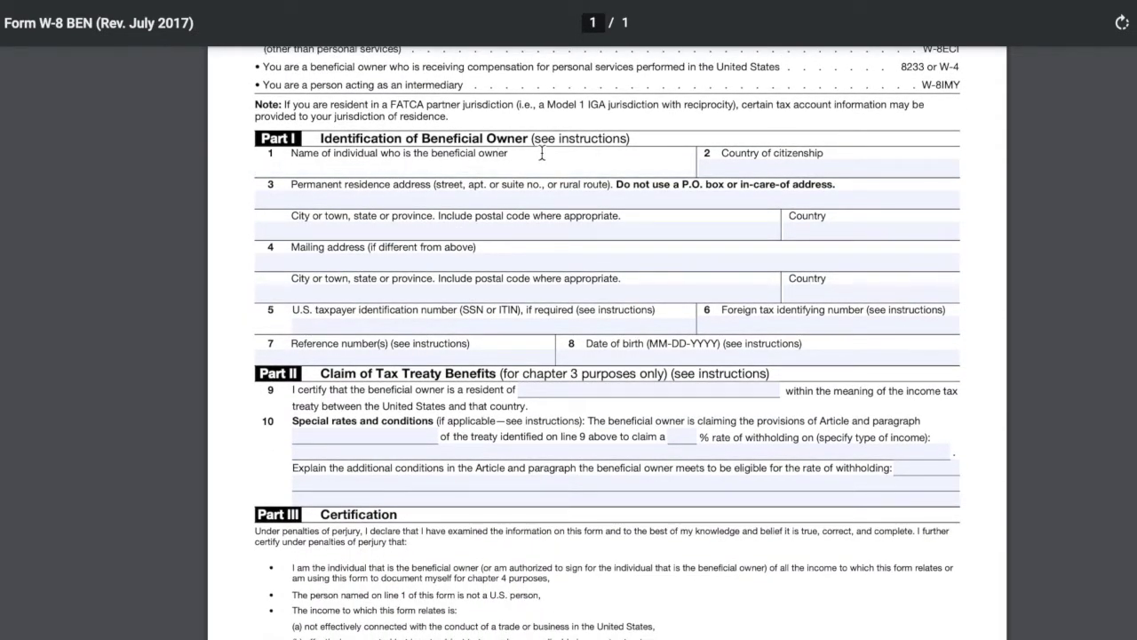
{"action": "left_click", "coordinate": [732, 165]}
{"action": "scroll", "coordinate": [560, 433], "scroll_direction": "down", "scroll_amount": 3}
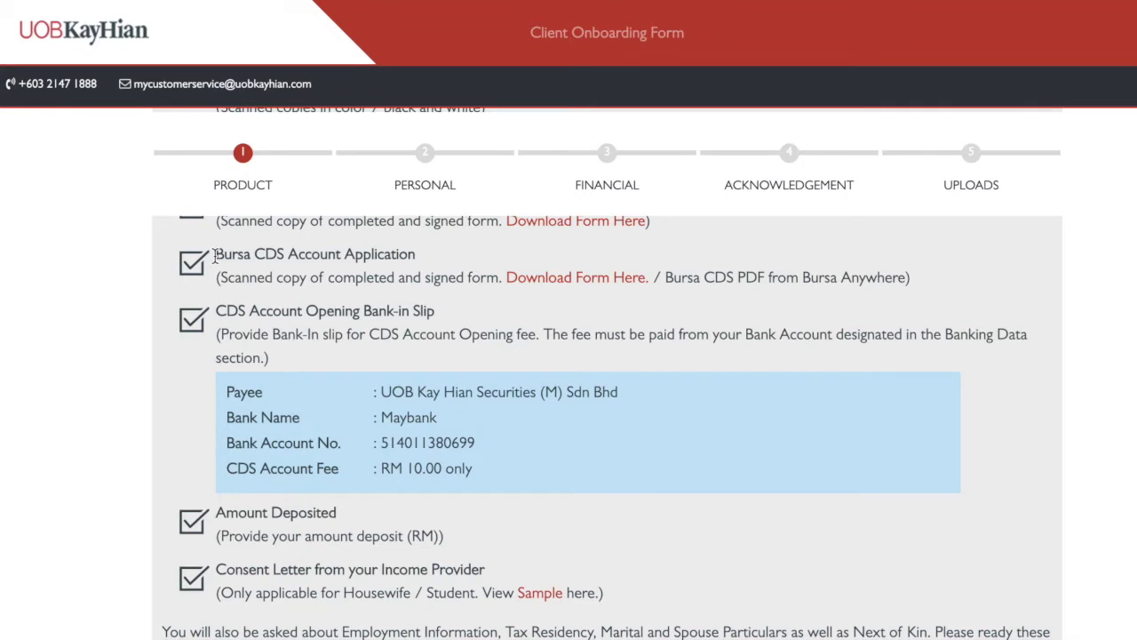
Highlight the Bursa CDS Account Application item in the checklist
{"action": "left_click_drag", "start_coordinate": [214, 255], "coordinate": [395, 255]}
{"action": "left_click", "coordinate": [394, 255]}
{"action": "scroll", "coordinate": [356, 314], "scroll_direction": "down", "scroll_amount": 1}
{"action": "scroll", "coordinate": [557, 271], "scroll_direction": "up", "scroll_amount": 2}
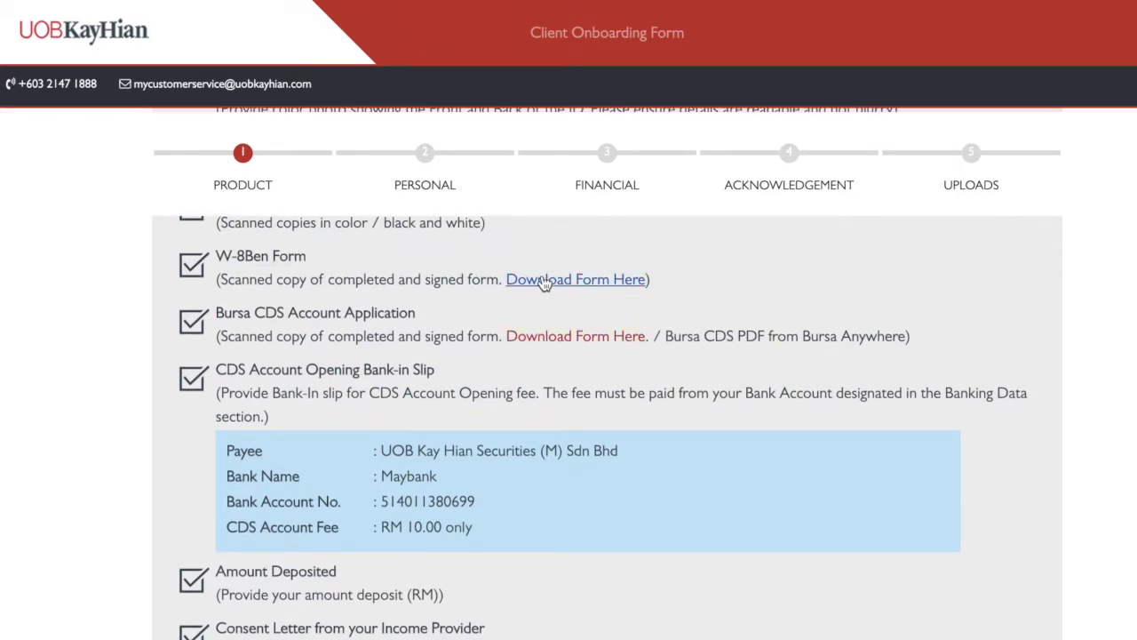
{"action": "scroll", "coordinate": [262, 265], "scroll_direction": "down", "scroll_amount": 2}
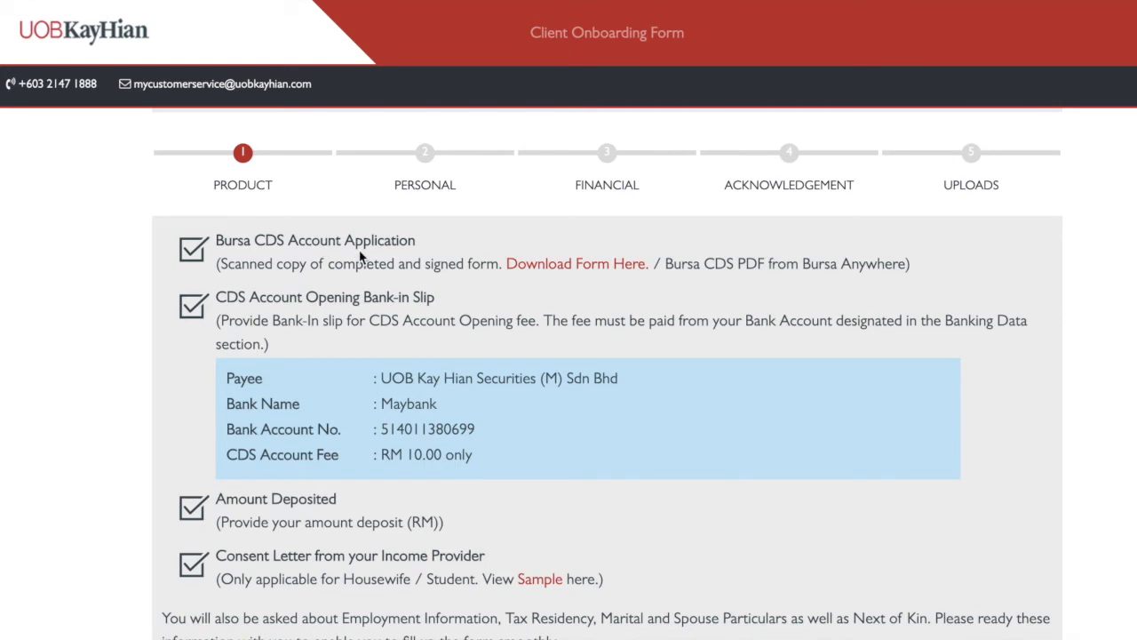
Open the downloadable Bursa CDS account form and scroll through it and the guide's annotated example
{"action": "left_click", "coordinate": [578, 265]}
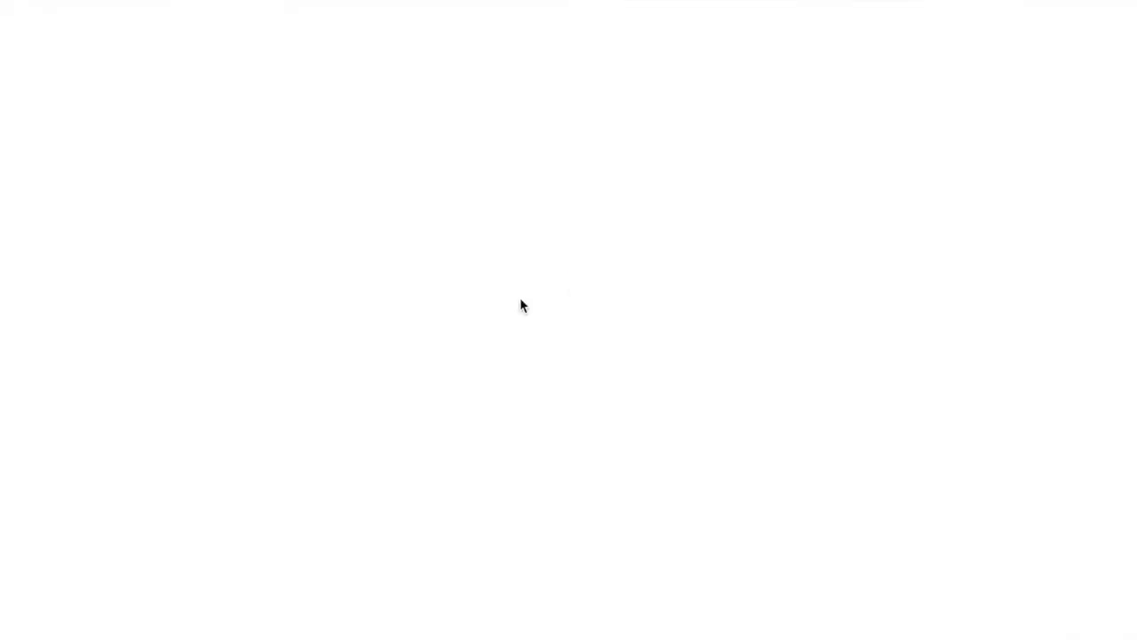
{"action": "scroll", "coordinate": [444, 345], "scroll_direction": "down", "scroll_amount": 3}
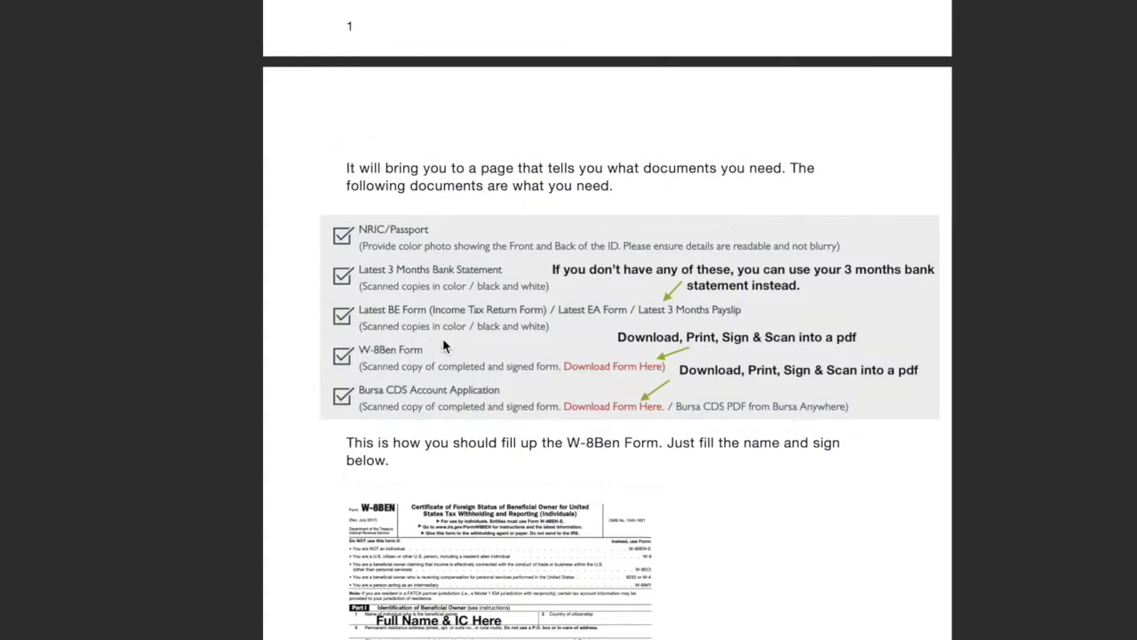
{"action": "scroll", "coordinate": [444, 345], "scroll_direction": "down", "scroll_amount": 6}
{"action": "scroll", "coordinate": [442, 344], "scroll_direction": "down", "scroll_amount": 8}
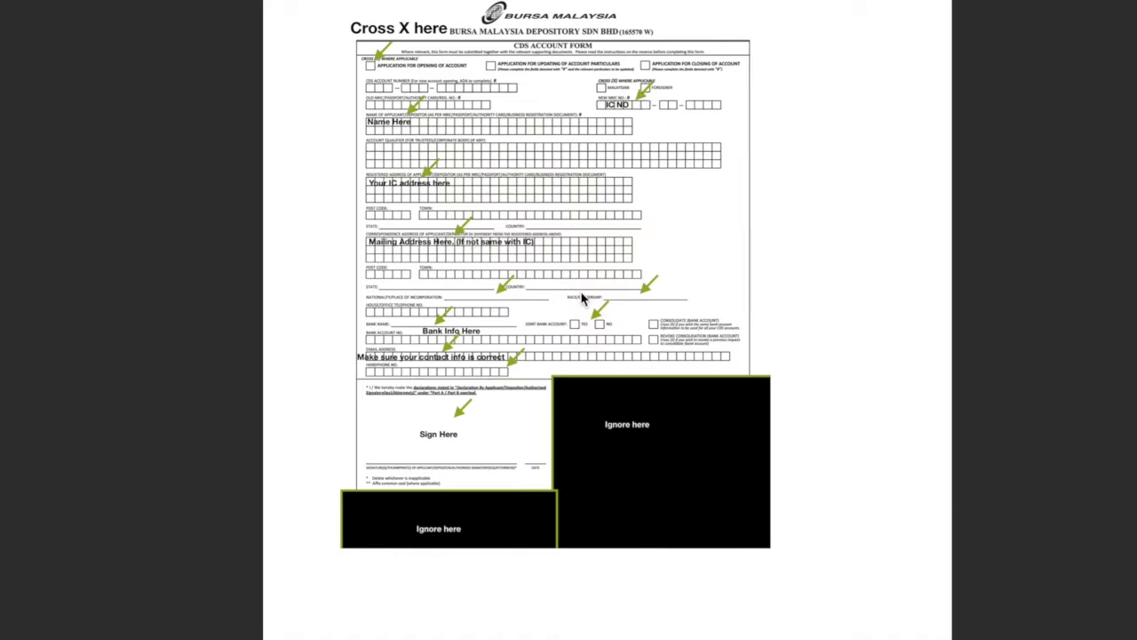
{"action": "scroll", "coordinate": [380, 466], "scroll_direction": "up", "scroll_amount": 3}
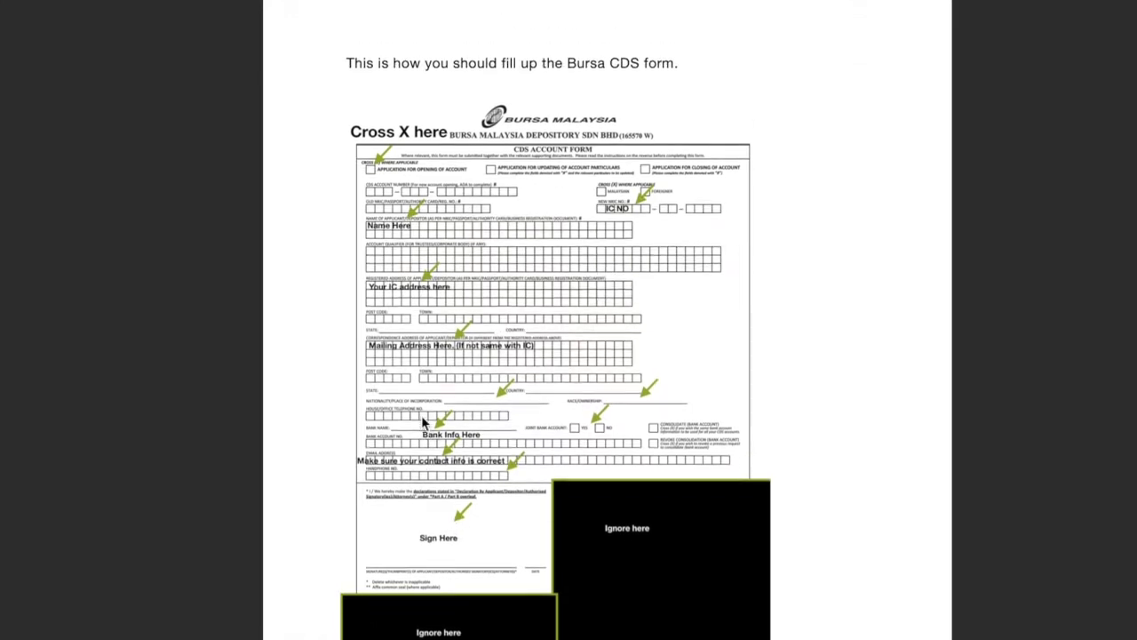
{"action": "scroll", "coordinate": [613, 282], "scroll_direction": "up", "scroll_amount": 1}
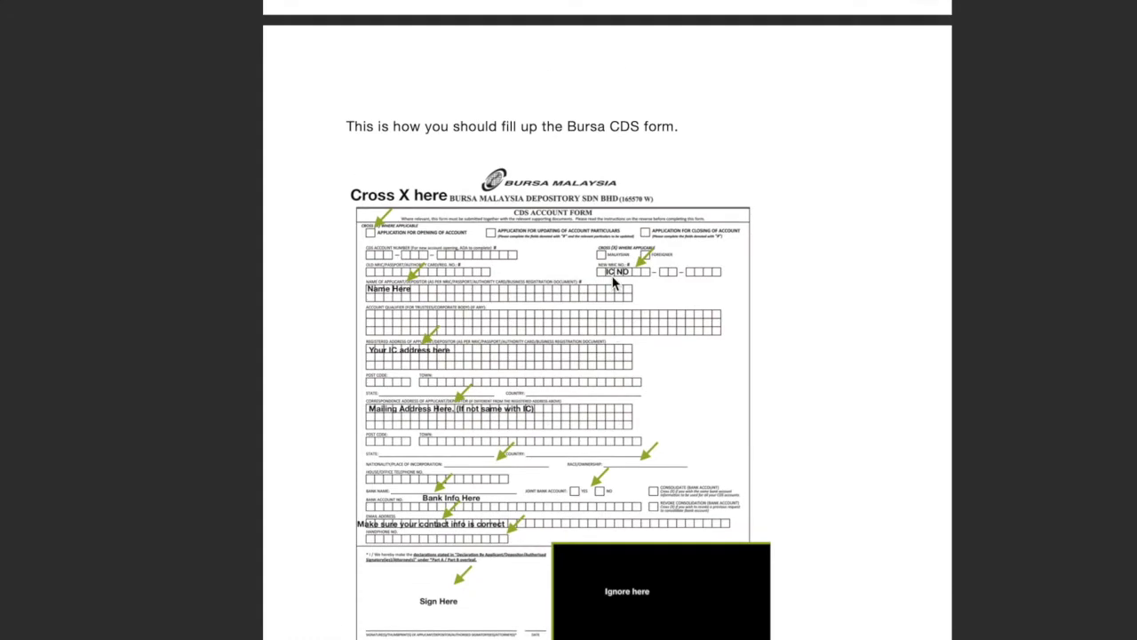
{"action": "scroll", "coordinate": [613, 282], "scroll_direction": "down", "scroll_amount": 4}
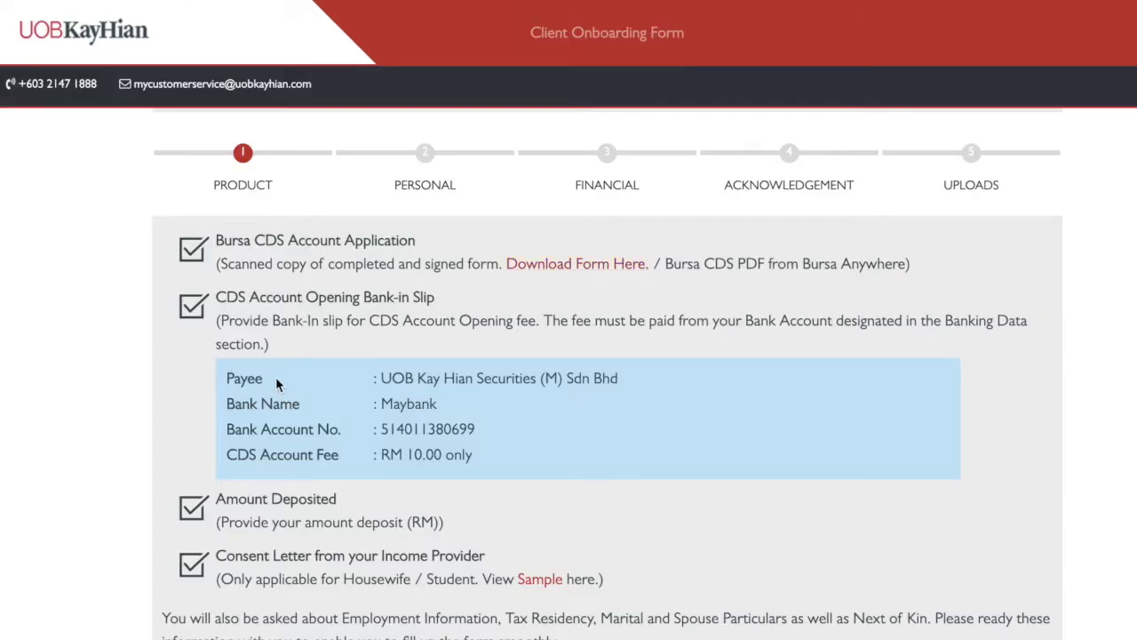
Highlight the RM 10.00 fee, payee company, Maybank bank name and account number in the bank-in box
{"action": "scroll", "coordinate": [276, 380], "scroll_direction": "down", "scroll_amount": 3}
{"action": "scroll", "coordinate": [275, 380], "scroll_direction": "up", "scroll_amount": 4}
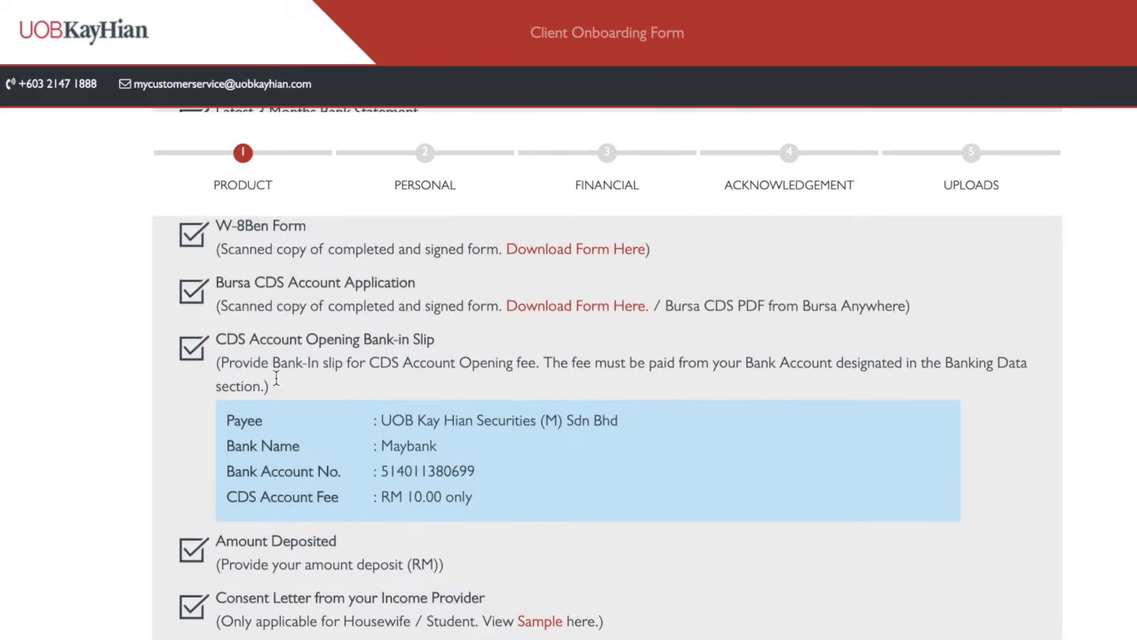
{"action": "left_click_drag", "start_coordinate": [381, 500], "coordinate": [383, 495]}
{"action": "left_click", "coordinate": [382, 495]}
{"action": "left_click_drag", "start_coordinate": [380, 421], "coordinate": [634, 419]}
{"action": "left_click_drag", "start_coordinate": [436, 446], "coordinate": [374, 447]}
{"action": "left_click", "coordinate": [373, 444]}
{"action": "left_click_drag", "start_coordinate": [381, 419], "coordinate": [525, 417]}
{"action": "left_click", "coordinate": [435, 444]}
{"action": "left_click_drag", "start_coordinate": [435, 448], "coordinate": [499, 478]}
{"action": "left_click", "coordinate": [372, 448]}
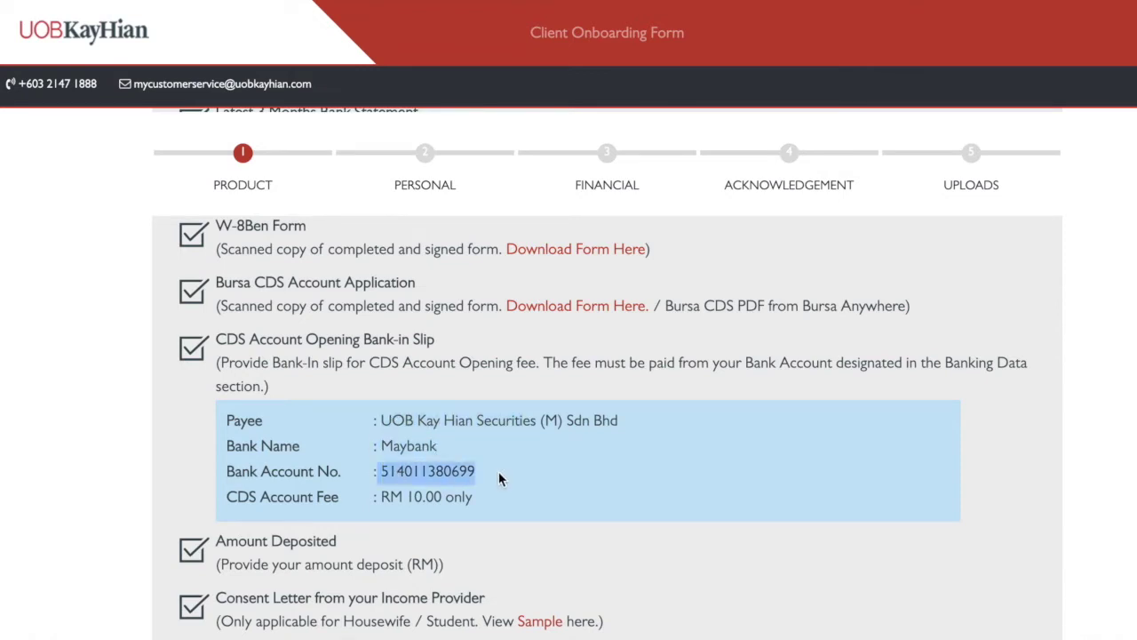
{"action": "left_click", "coordinate": [498, 471]}
Scroll further down the checklist toward the selfie-with-IC requirement
{"action": "scroll", "coordinate": [497, 472], "scroll_direction": "down", "scroll_amount": 1}
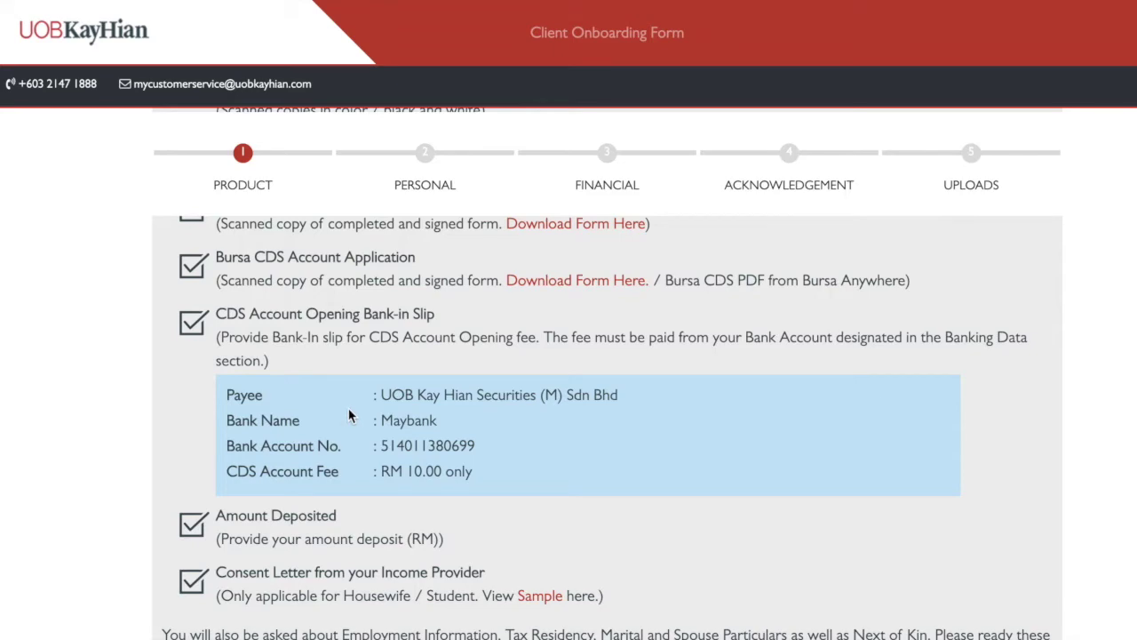
{"action": "scroll", "coordinate": [290, 402], "scroll_direction": "down", "scroll_amount": 2}
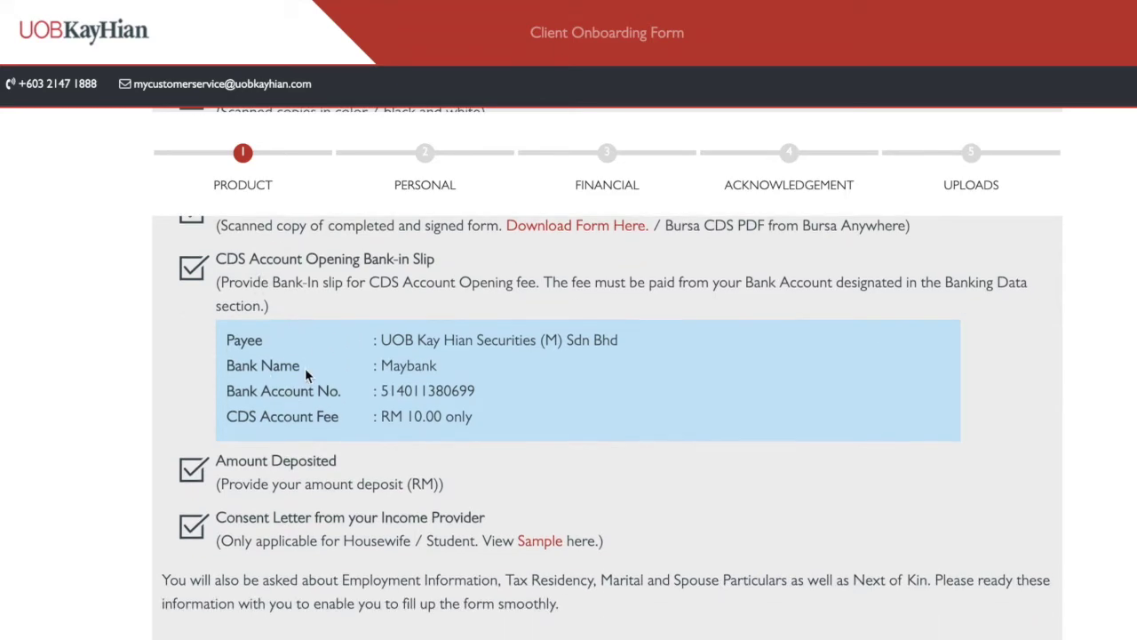
{"action": "scroll", "coordinate": [305, 368], "scroll_direction": "down", "scroll_amount": 2}
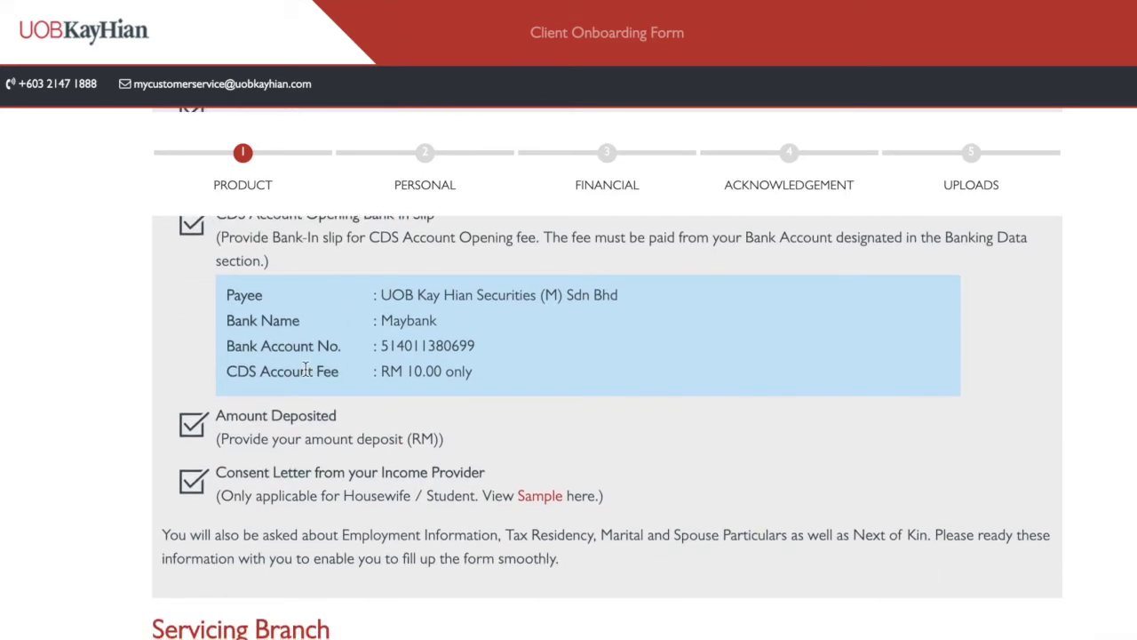
{"action": "scroll", "coordinate": [315, 480], "scroll_direction": "up", "scroll_amount": 3}
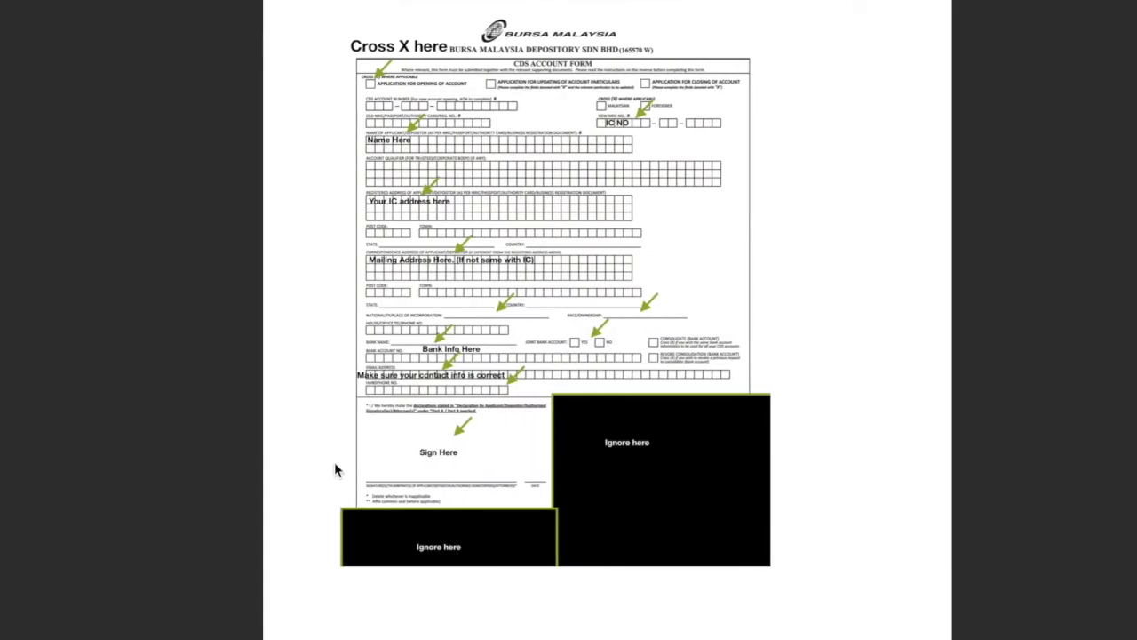
{"action": "scroll", "coordinate": [512, 390], "scroll_direction": "down", "scroll_amount": 10}
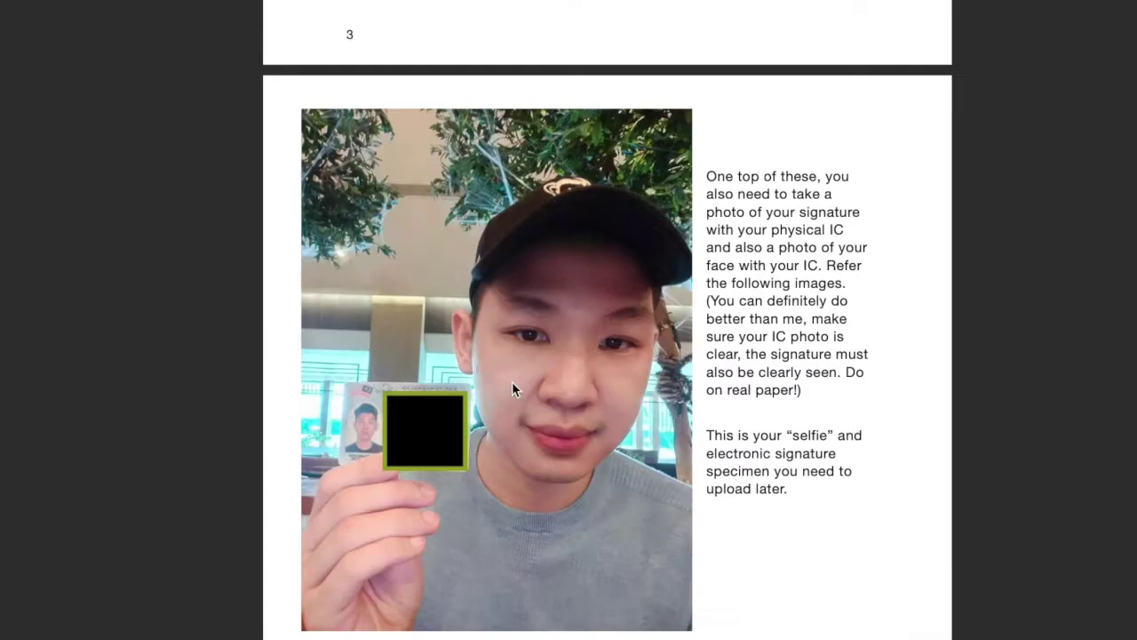
Scroll through the guide's selfie-with-IC and signature specimen photos, then down to Servicing Branch
{"action": "scroll", "coordinate": [512, 389], "scroll_direction": "up", "scroll_amount": 5}
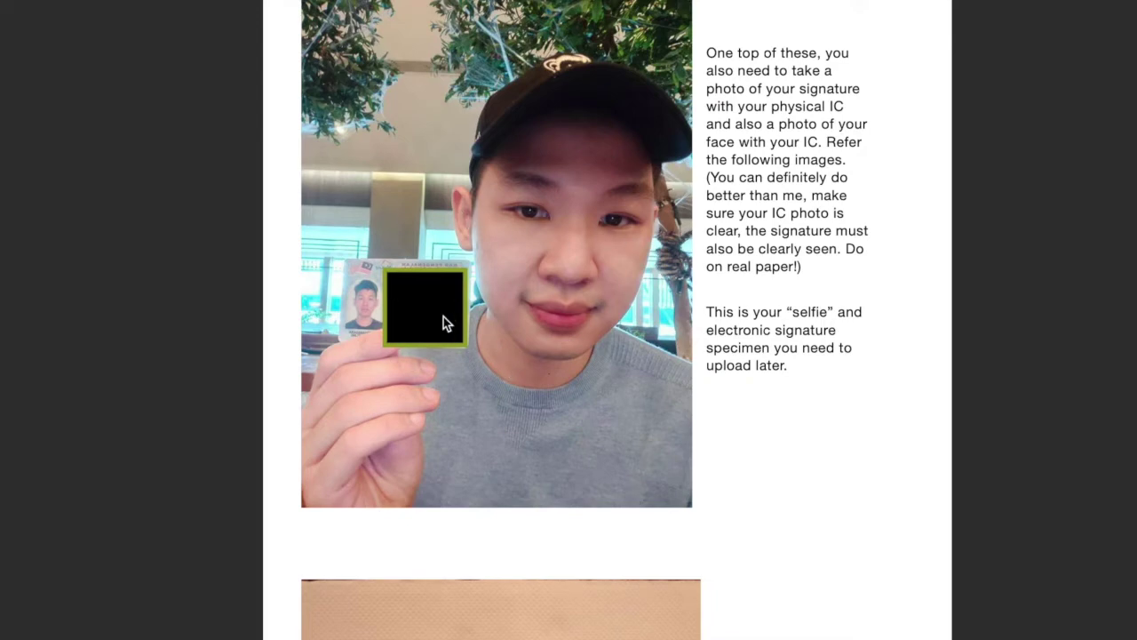
{"action": "scroll", "coordinate": [444, 322], "scroll_direction": "down", "scroll_amount": 3}
{"action": "scroll", "coordinate": [445, 323], "scroll_direction": "down", "scroll_amount": 1}
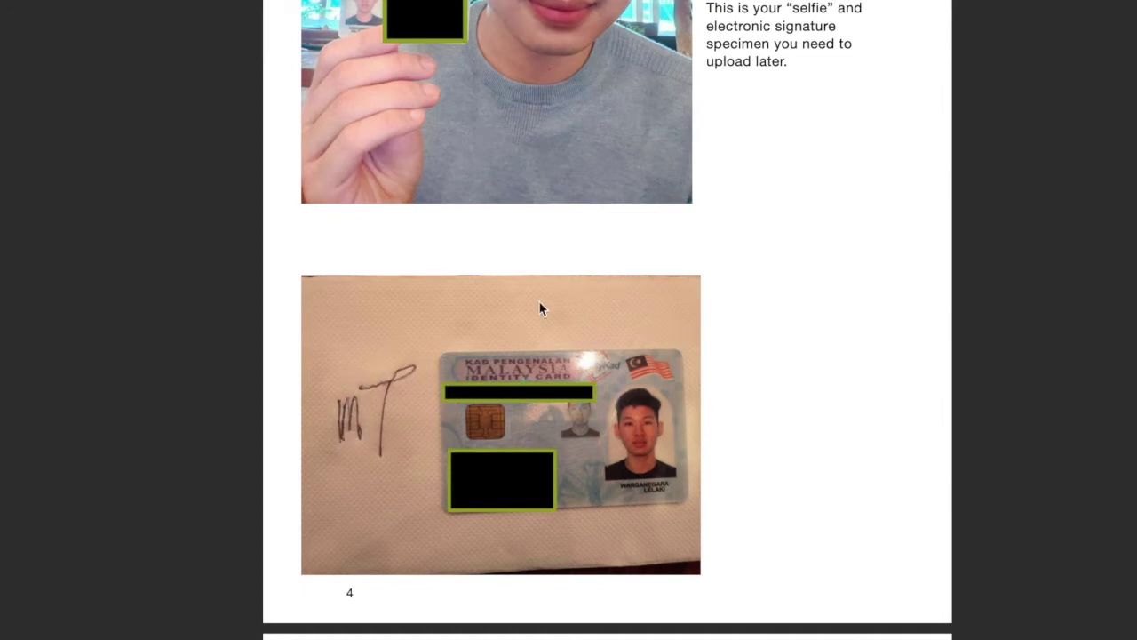
{"action": "scroll", "coordinate": [540, 308], "scroll_direction": "up", "scroll_amount": 2}
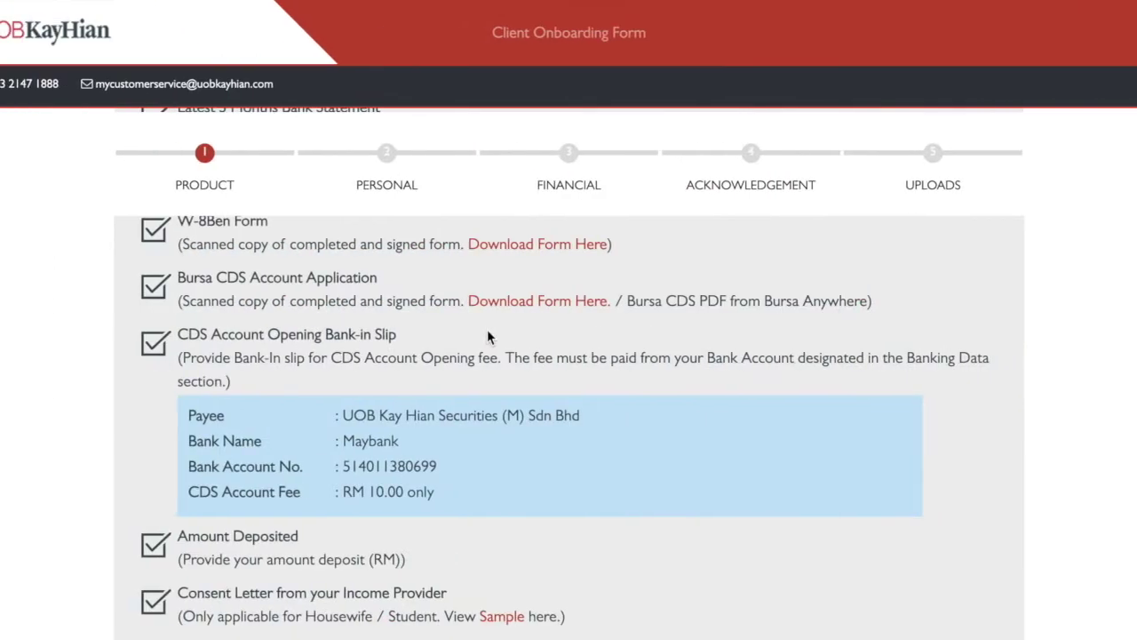
{"action": "scroll", "coordinate": [487, 338], "scroll_direction": "down", "scroll_amount": 5}
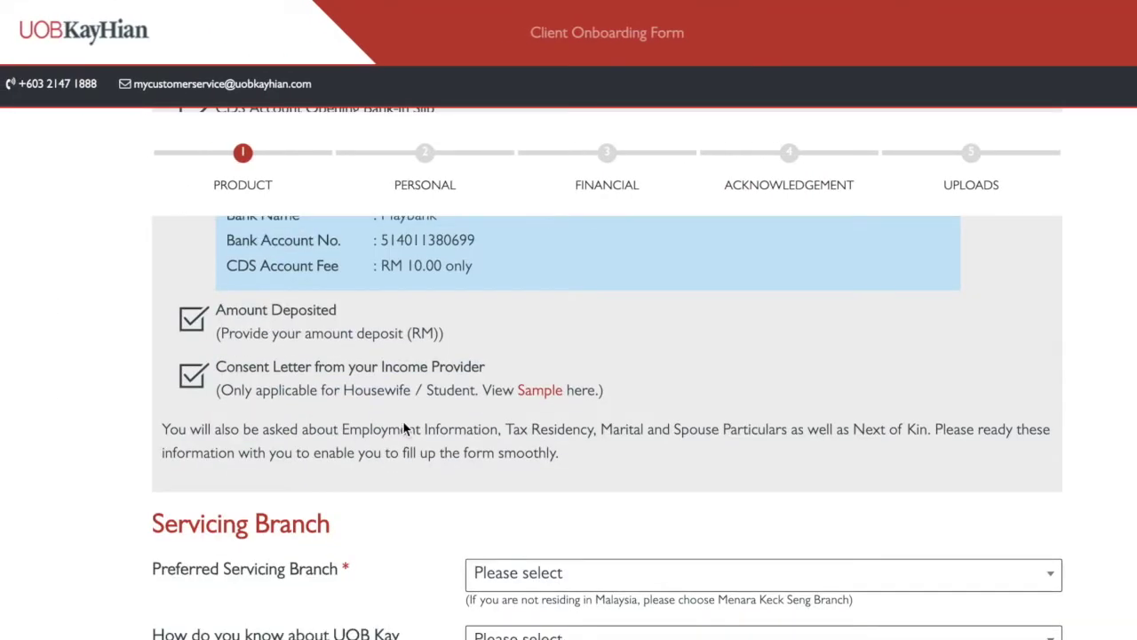
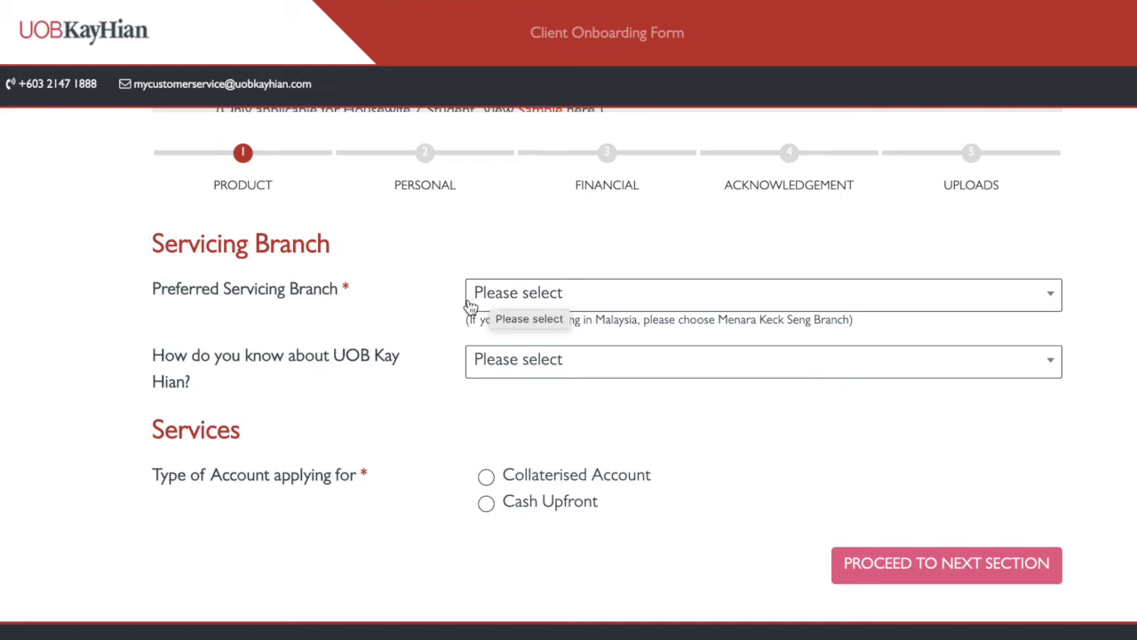
{"action": "left_click", "coordinate": [524, 296]}
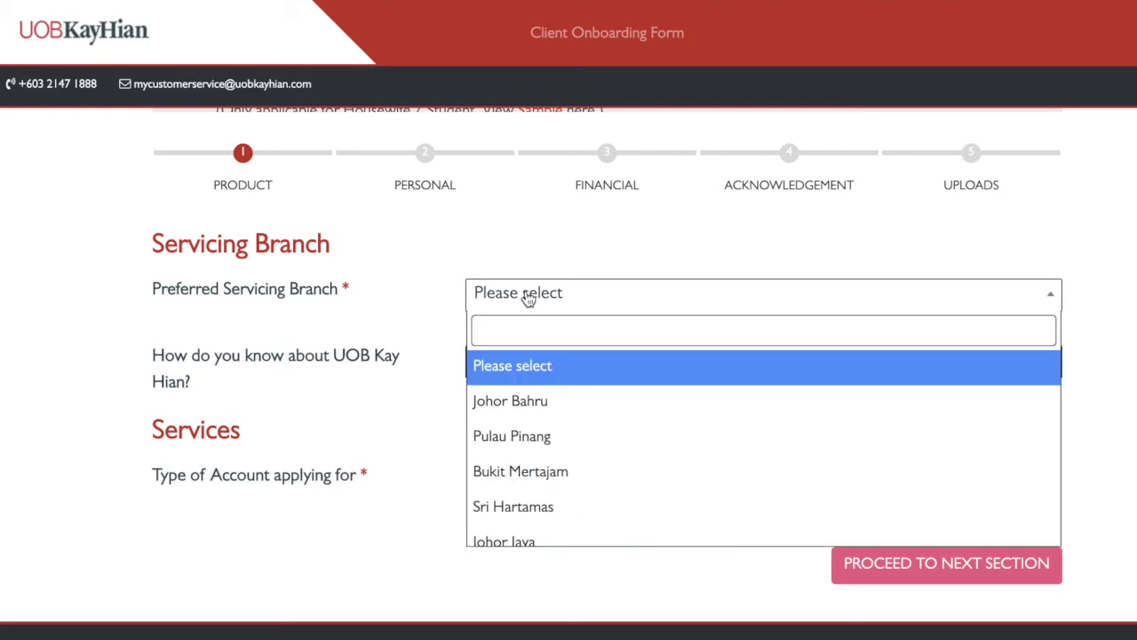
{"action": "type", "text": "mena"}
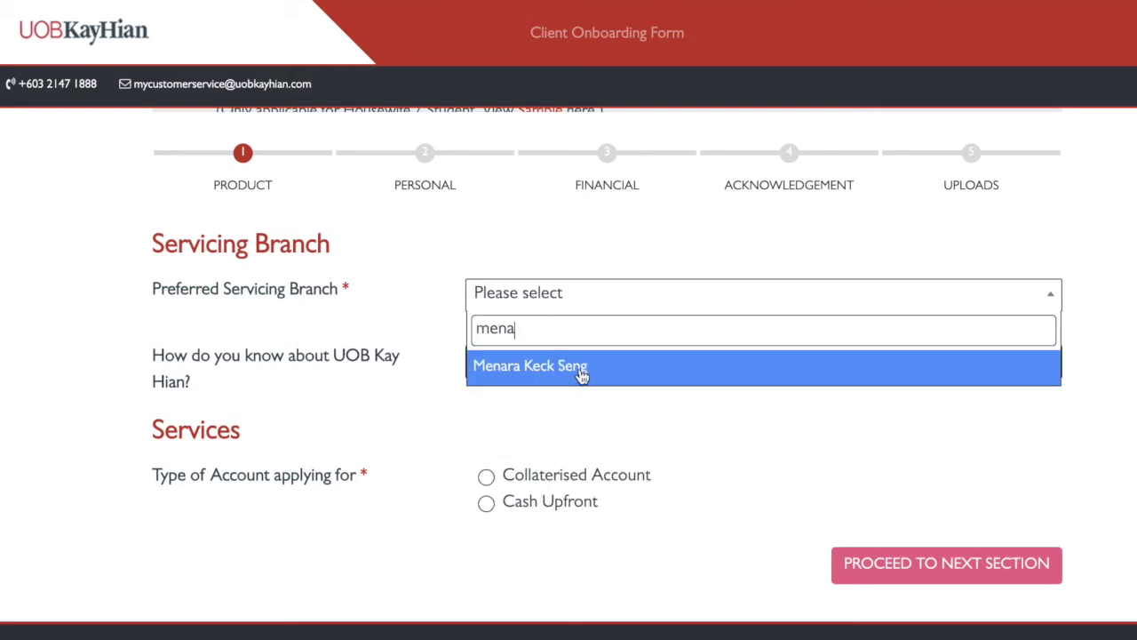
{"action": "left_click", "coordinate": [582, 374]}
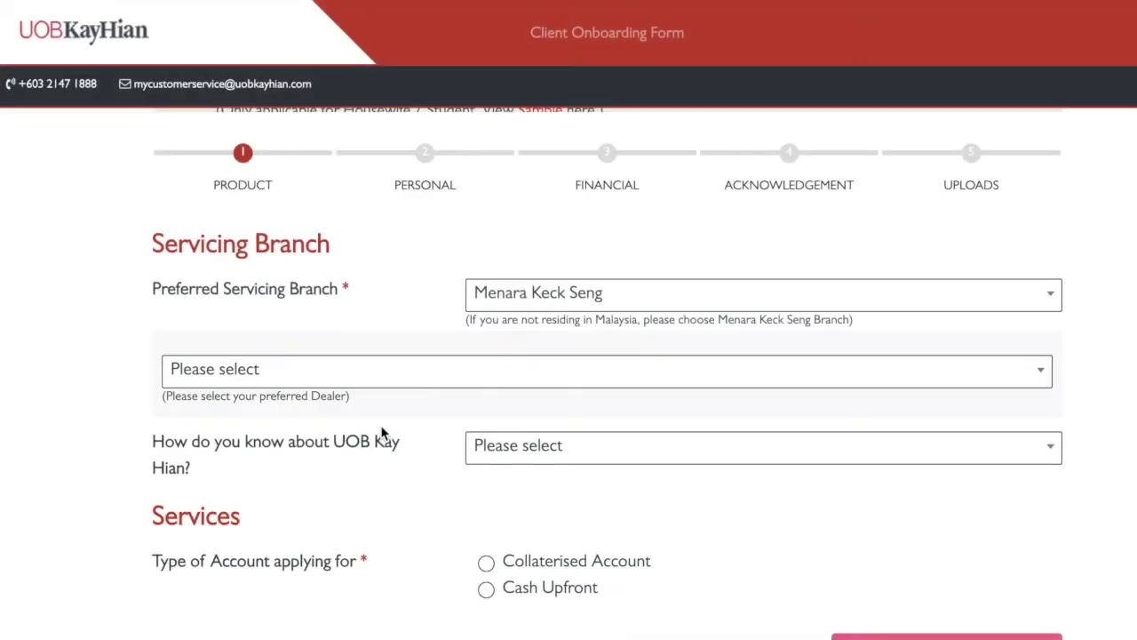
{"action": "left_click", "coordinate": [399, 363]}
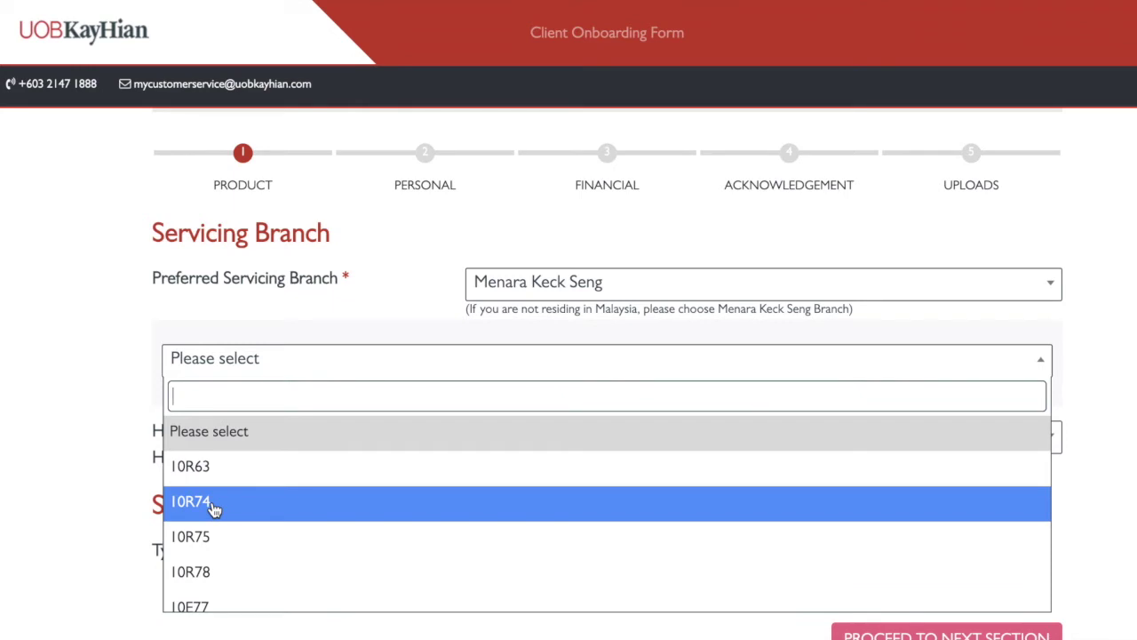
{"action": "left_click", "coordinate": [213, 506]}
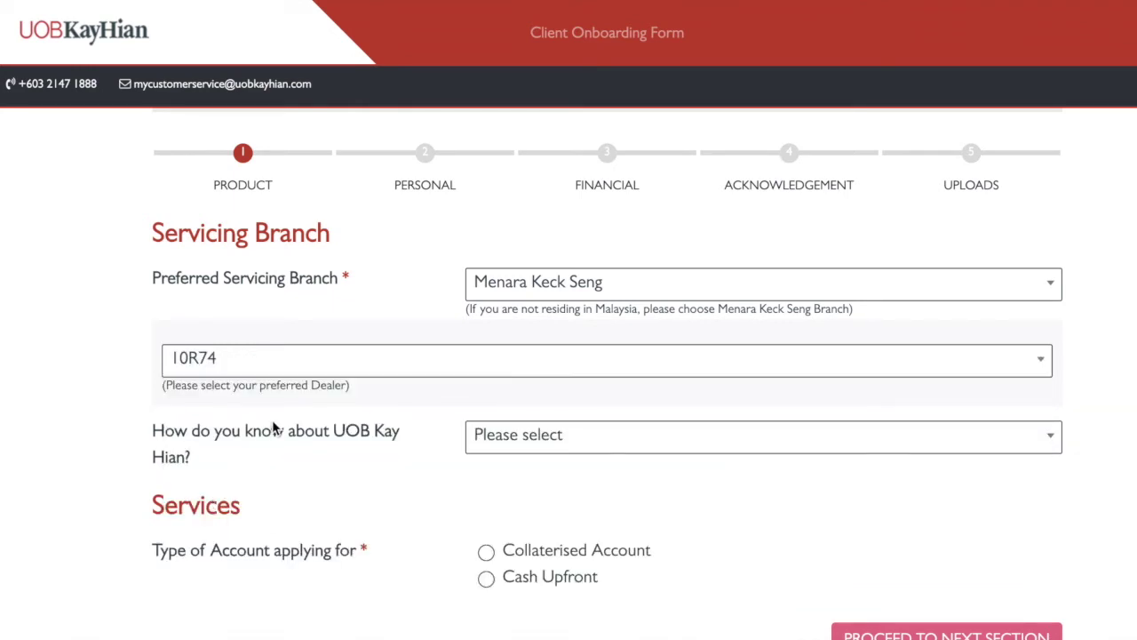
{"action": "scroll", "coordinate": [272, 427], "scroll_direction": "down", "scroll_amount": 1}
{"action": "scroll", "coordinate": [272, 426], "scroll_direction": "up", "scroll_amount": 1}
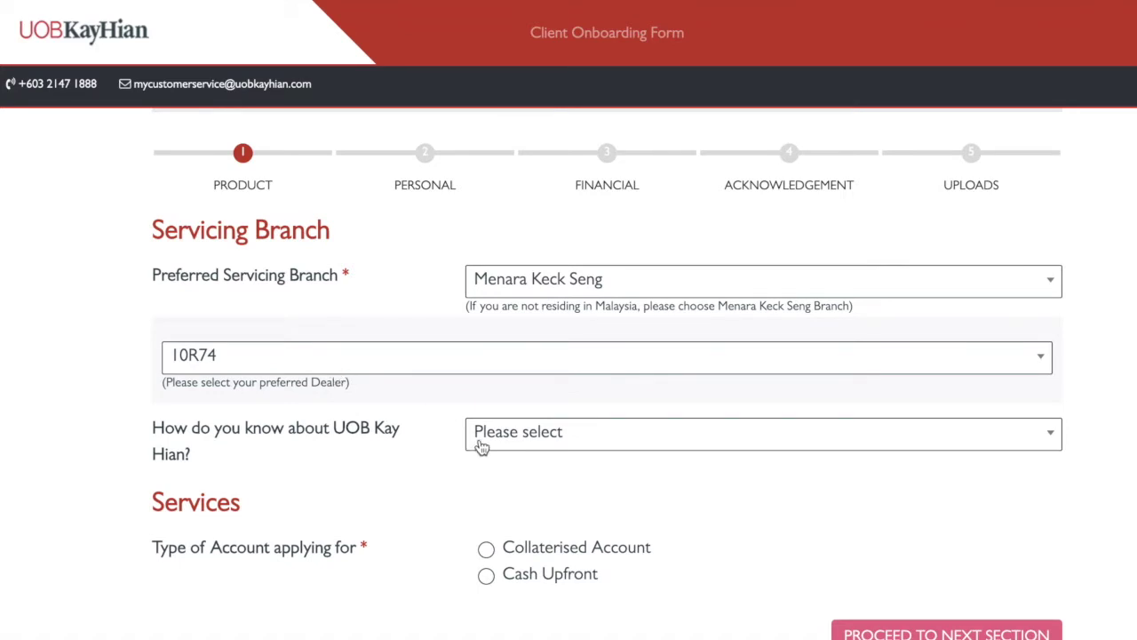
Set the 'How do you know' referral source to Others (please state)
{"action": "left_click", "coordinate": [543, 444]}
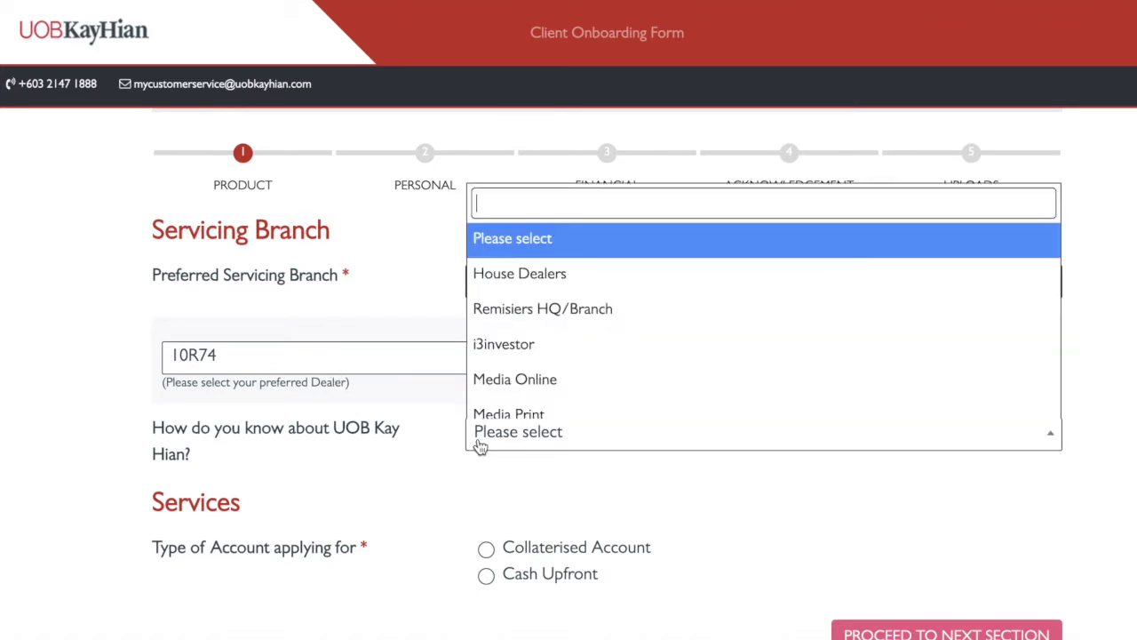
{"action": "scroll", "coordinate": [551, 306], "scroll_direction": "down", "scroll_amount": 3}
{"action": "scroll", "coordinate": [558, 304], "scroll_direction": "down", "scroll_amount": 4}
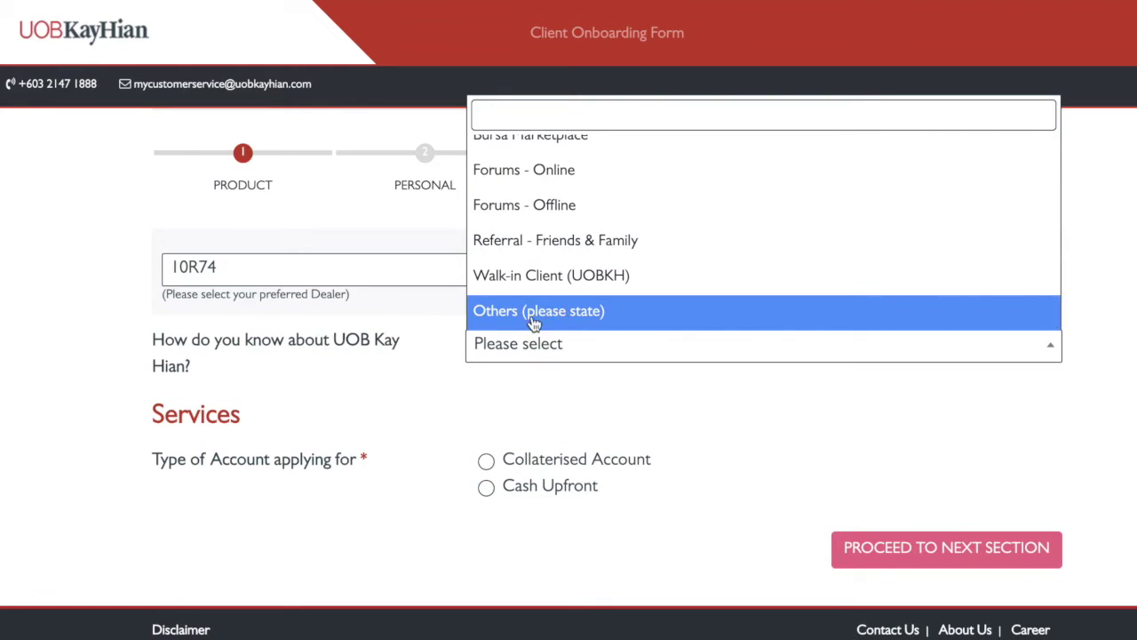
{"action": "scroll", "coordinate": [472, 424], "scroll_direction": "up", "scroll_amount": 2}
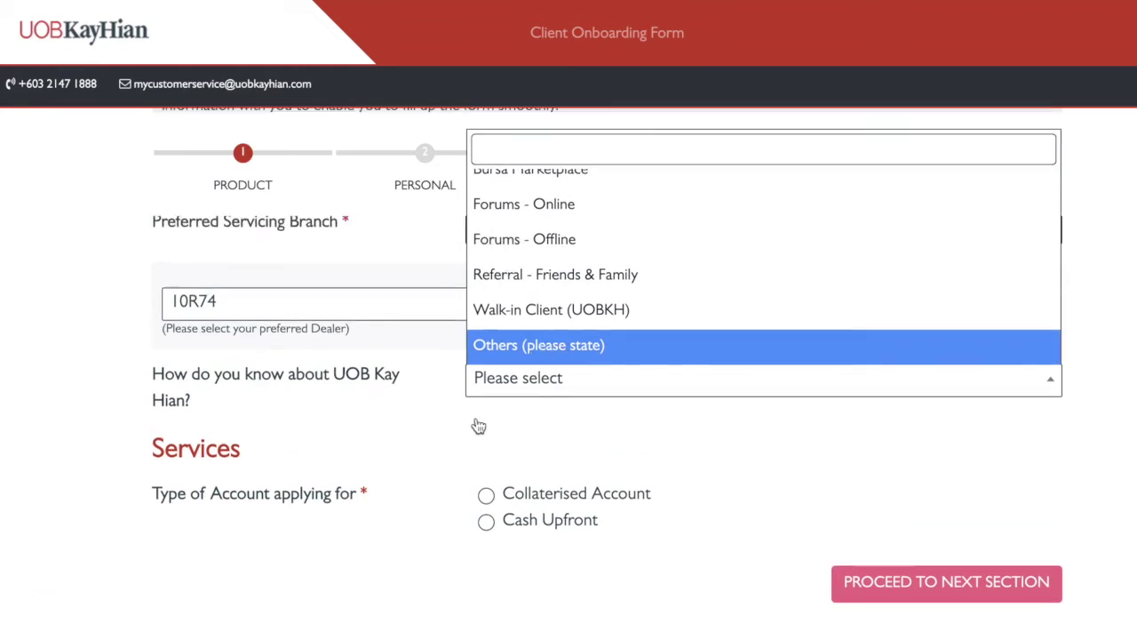
{"action": "key", "text": "Return"}
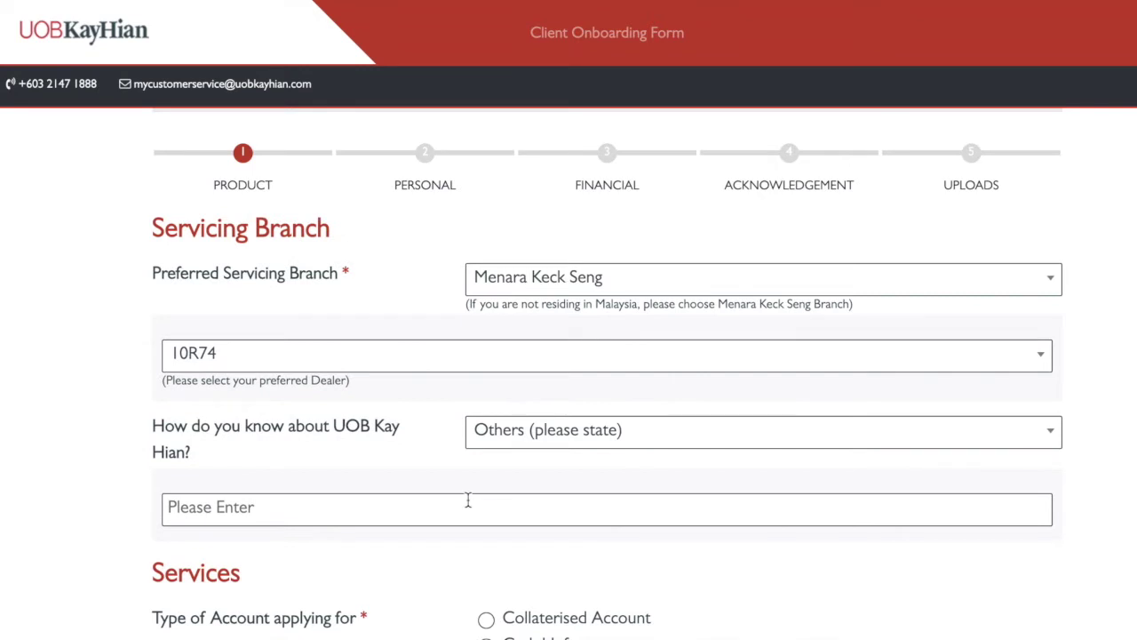
{"action": "left_click", "coordinate": [467, 501]}
Enter 'Savwee Investment' and the referring person's name in the Others referral field
{"action": "scroll", "coordinate": [467, 502], "scroll_direction": "down", "scroll_amount": 1}
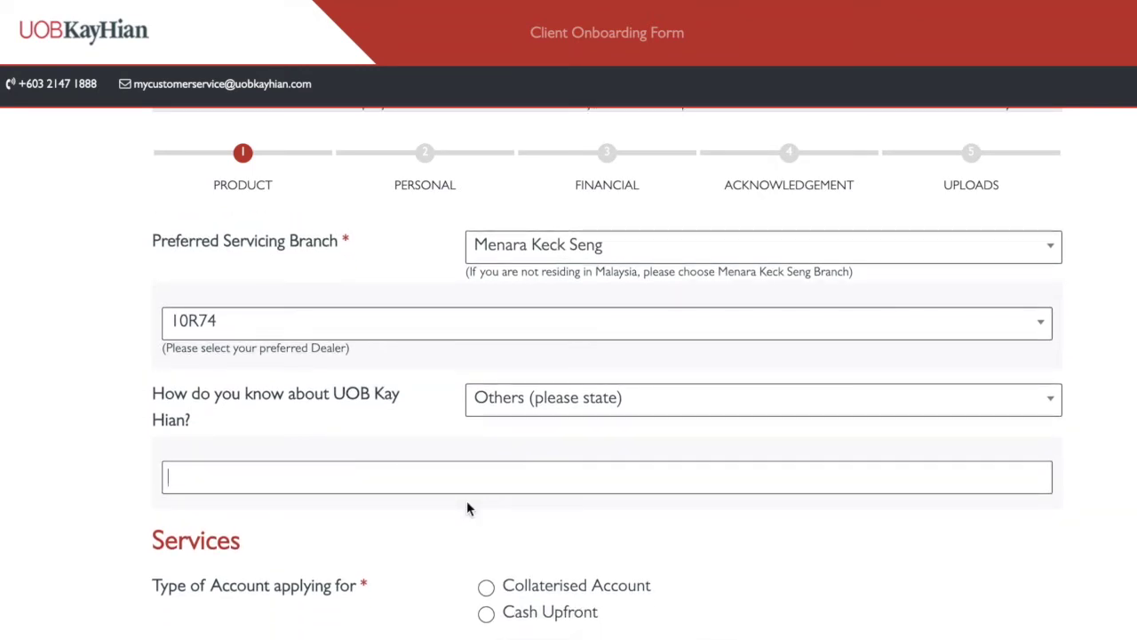
{"action": "type", "text": "Savwee In"}
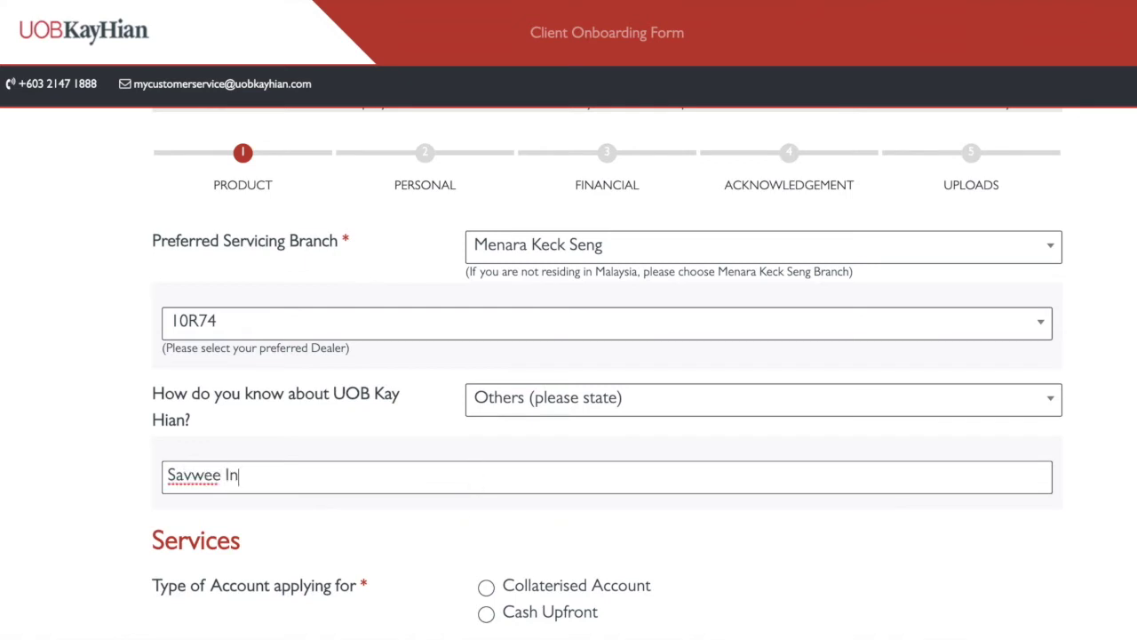
{"action": "type", "text": "t"}
{"action": "key", "text": "BackSpace"}
{"action": "type", "text": "vestment /"}
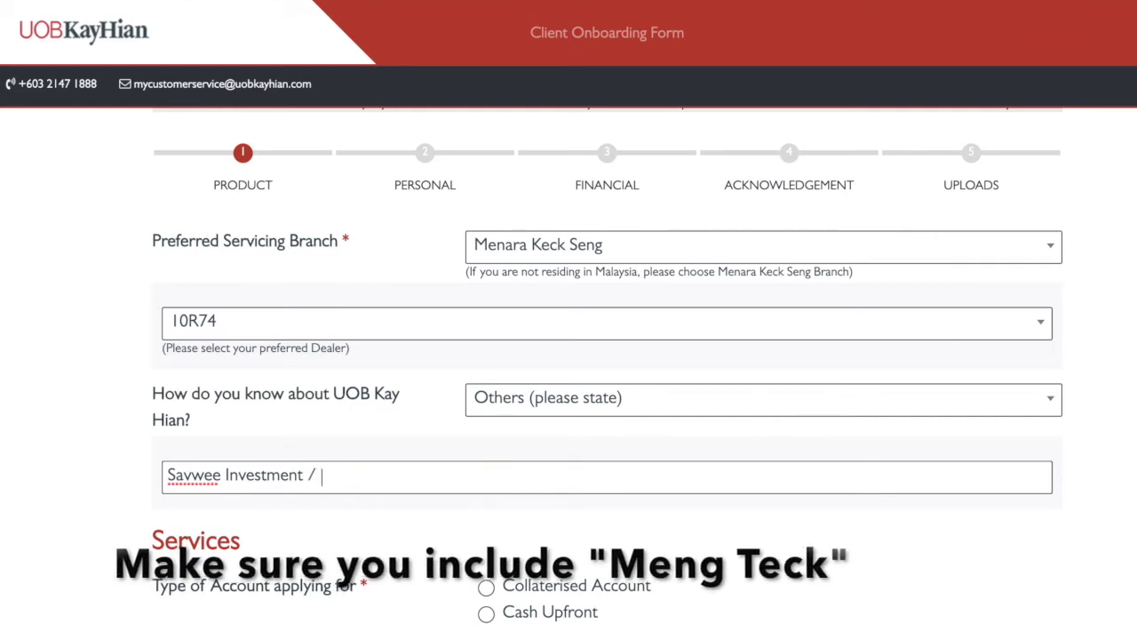
{"action": "key", "text": "ctrl+a"}
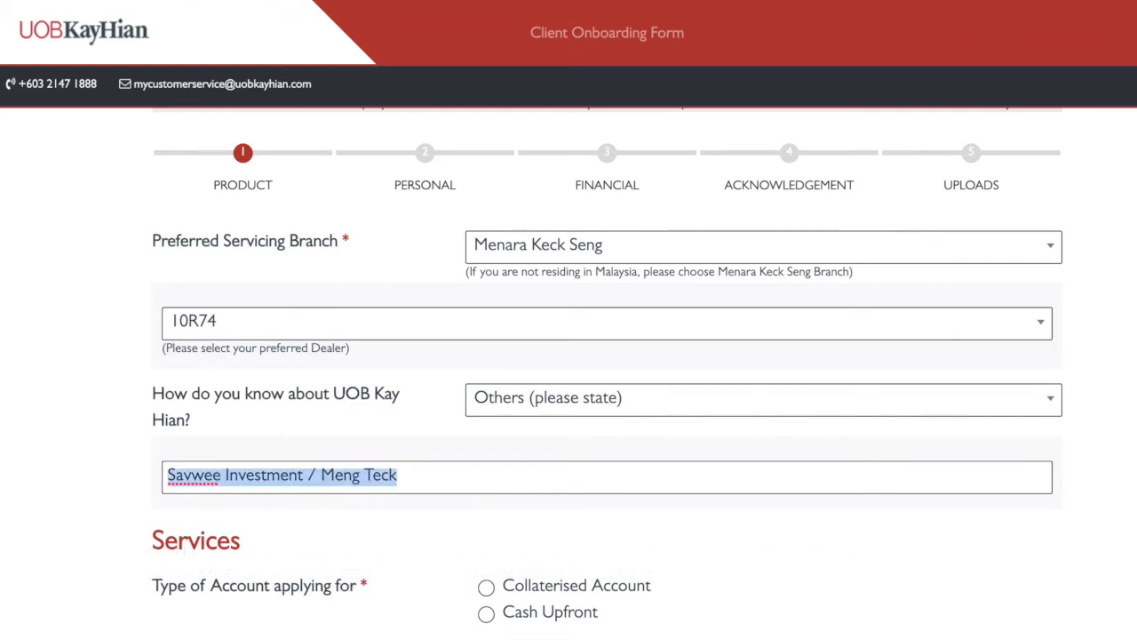
{"action": "left_click", "coordinate": [79, 364]}
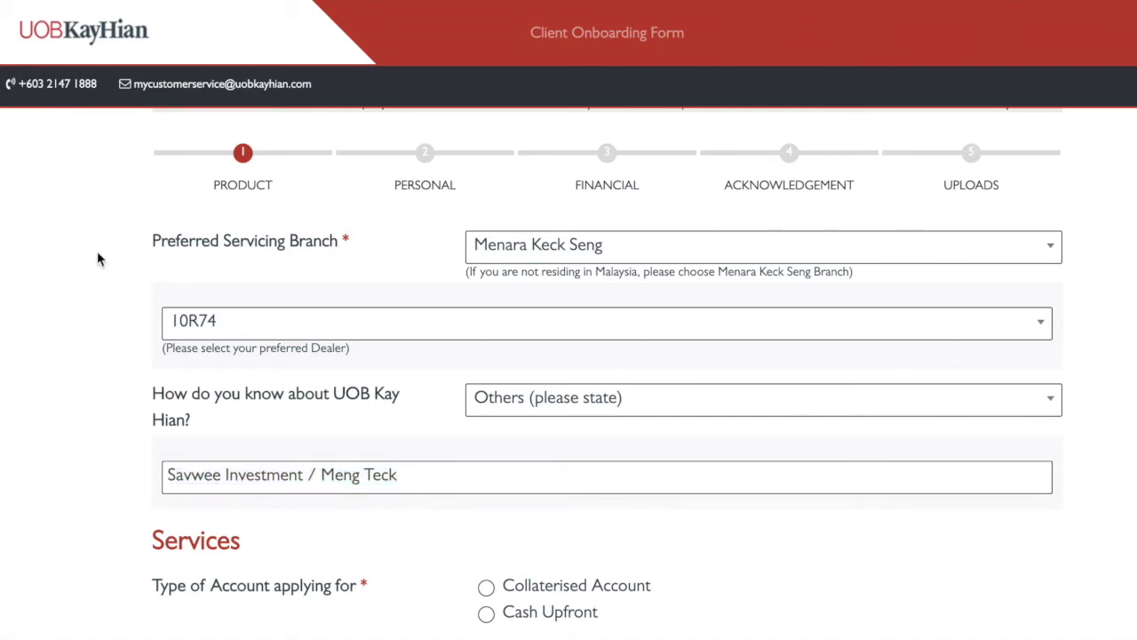
{"action": "scroll", "coordinate": [193, 394], "scroll_direction": "down", "scroll_amount": 2}
{"action": "mouse_move", "coordinate": [485, 456]}
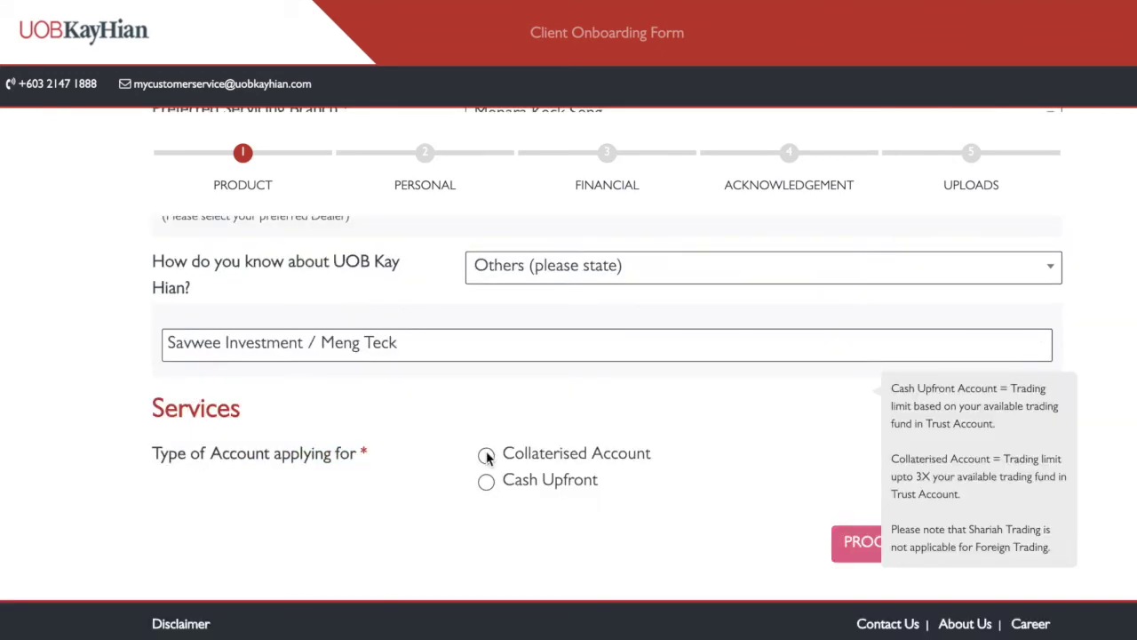
Choose Collaterised Account as the account type after briefly trying Cash Upfront
{"action": "scroll", "coordinate": [482, 473], "scroll_direction": "up", "scroll_amount": 1}
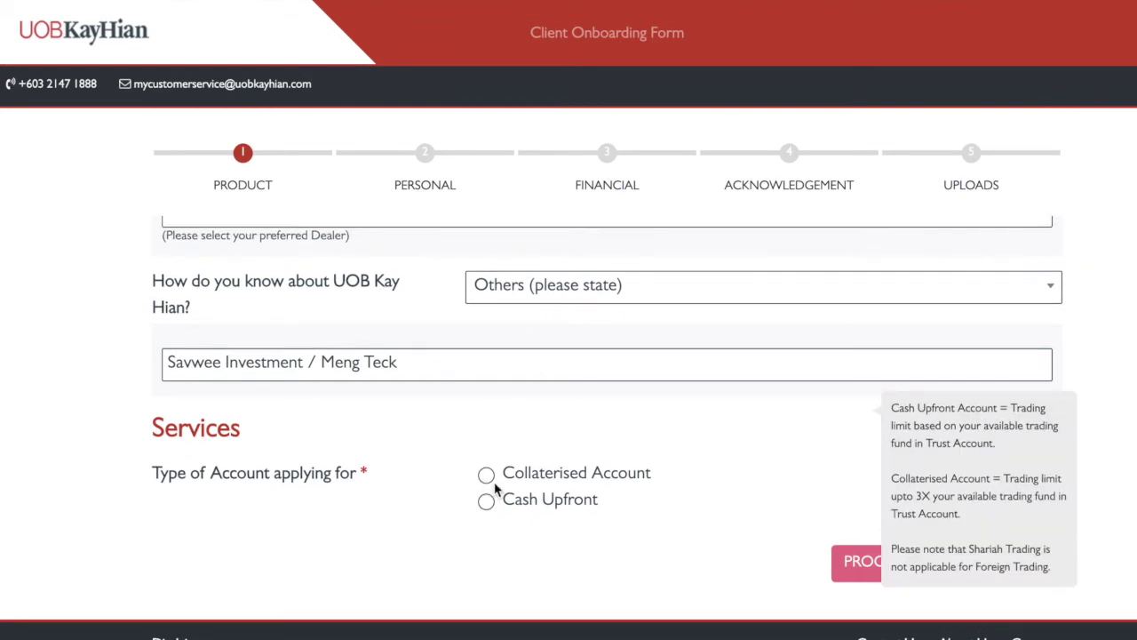
{"action": "left_click", "coordinate": [487, 476]}
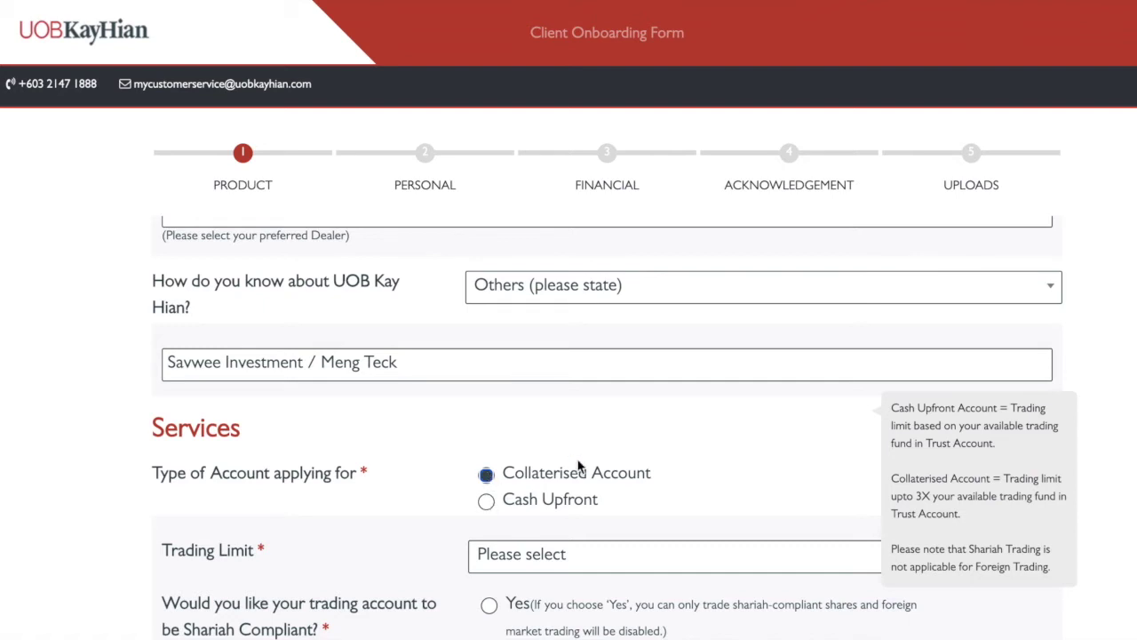
{"action": "left_click", "coordinate": [486, 501]}
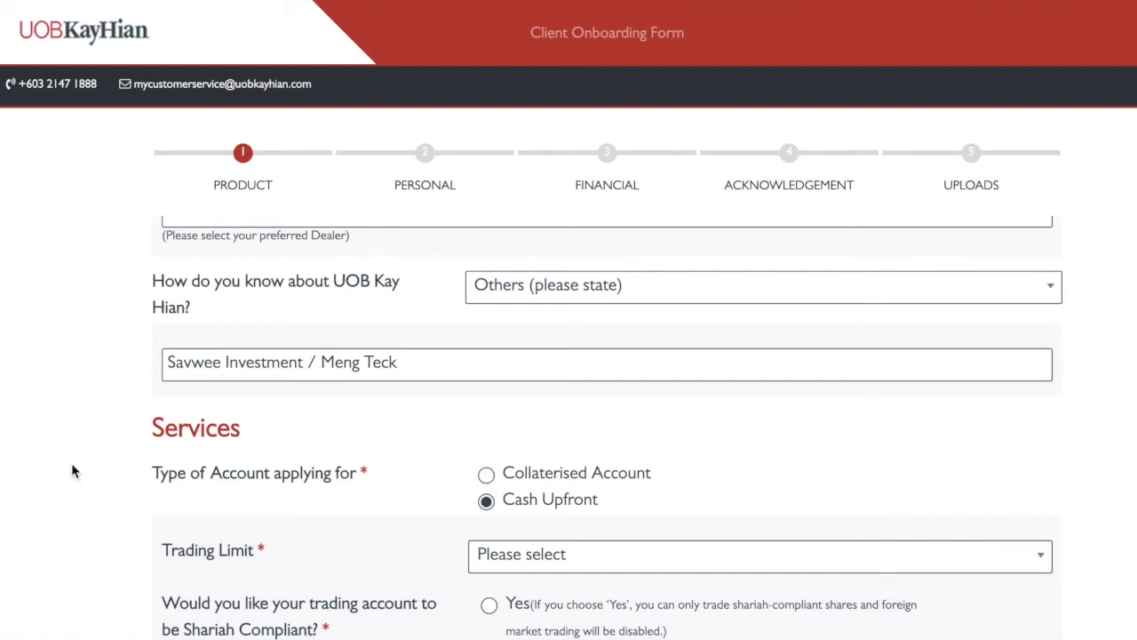
{"action": "scroll", "coordinate": [396, 503], "scroll_direction": "down", "scroll_amount": 2}
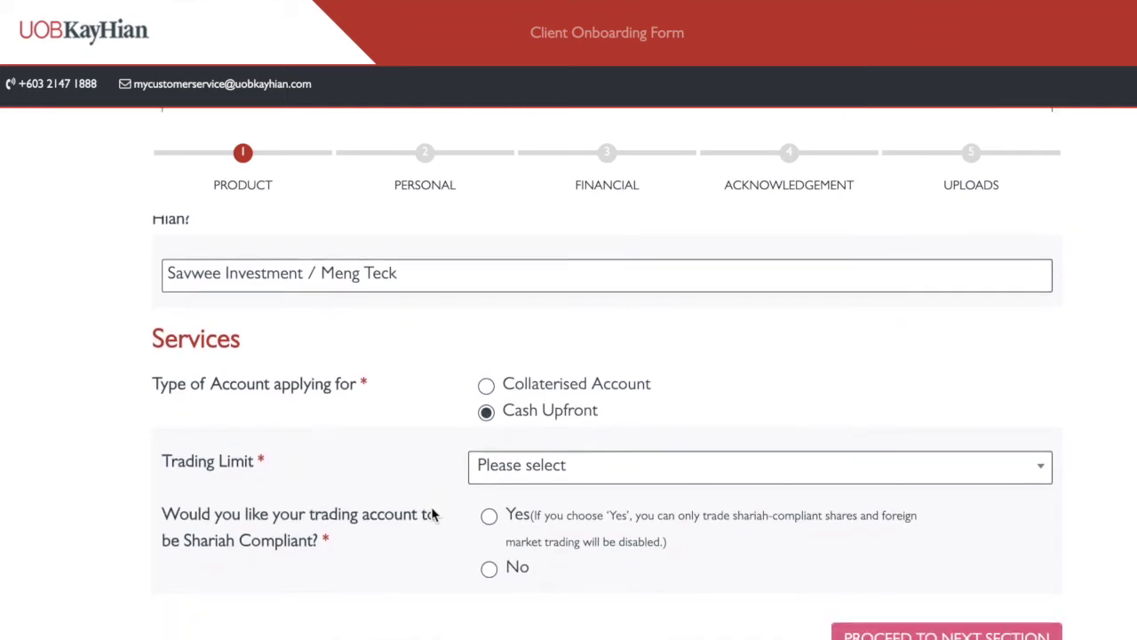
{"action": "right_click", "coordinate": [432, 515]}
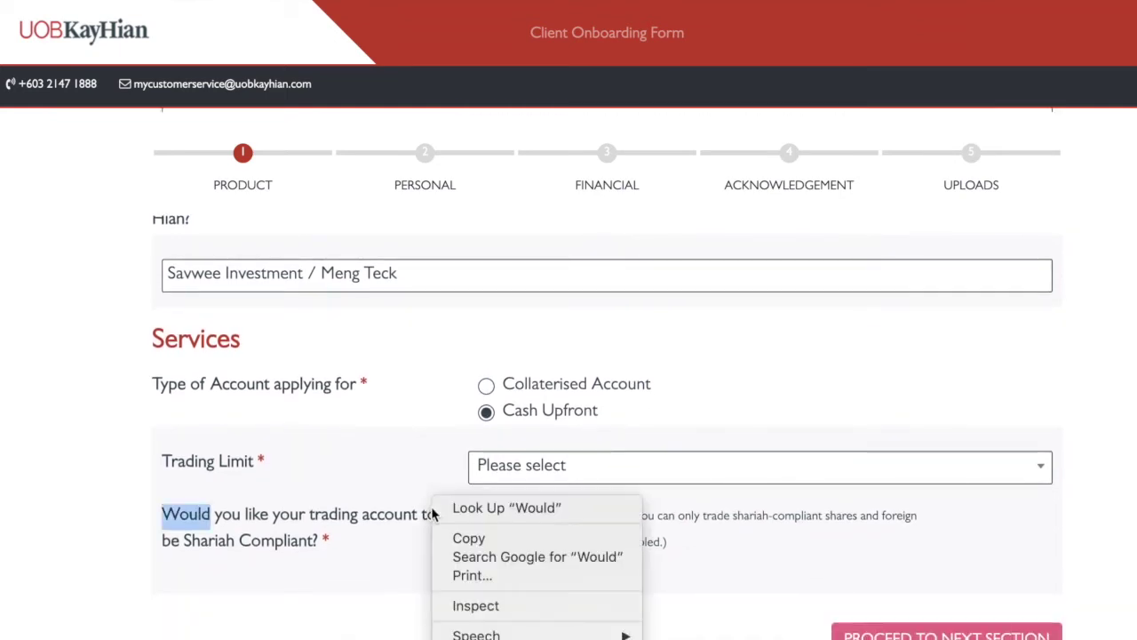
{"action": "left_click", "coordinate": [428, 402]}
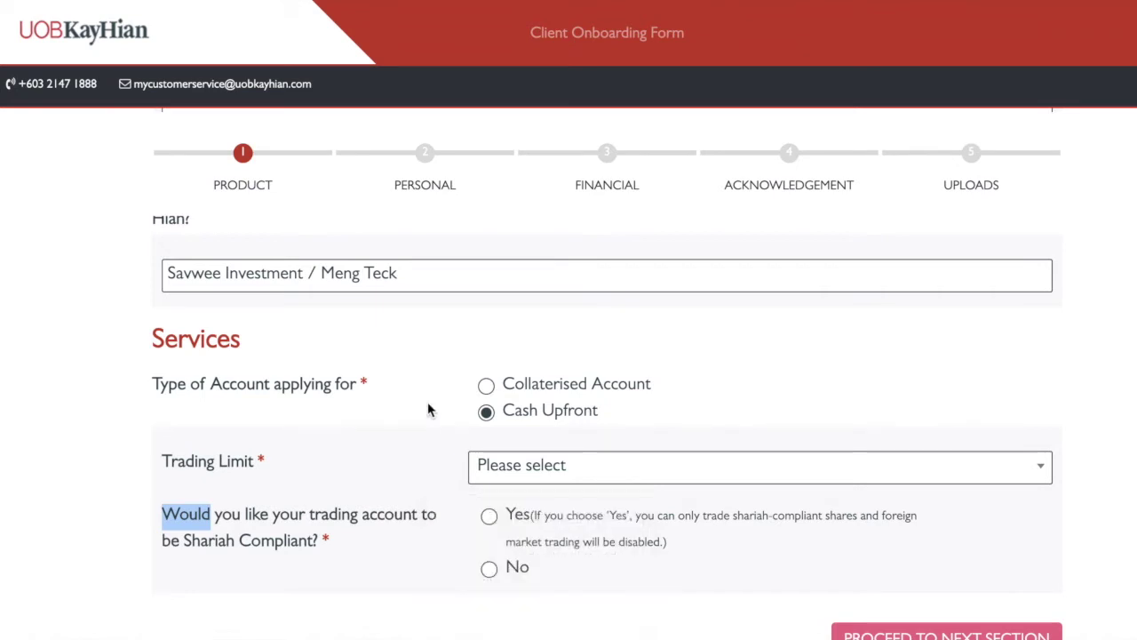
{"action": "left_click", "coordinate": [436, 355]}
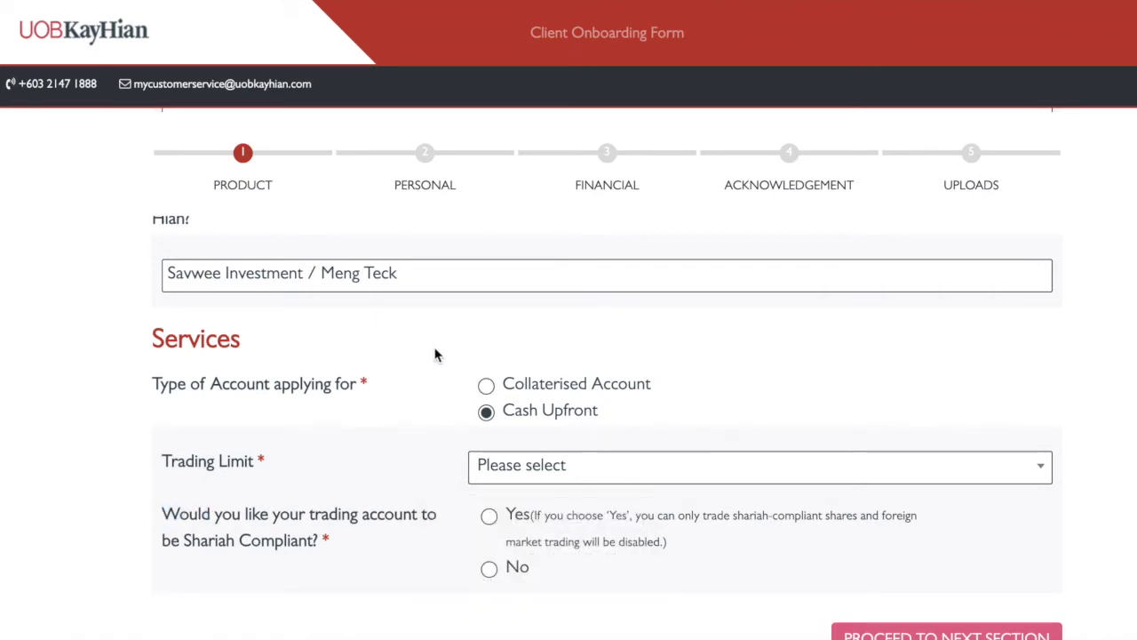
{"action": "left_click", "coordinate": [487, 383]}
{"action": "left_click", "coordinate": [486, 385]}
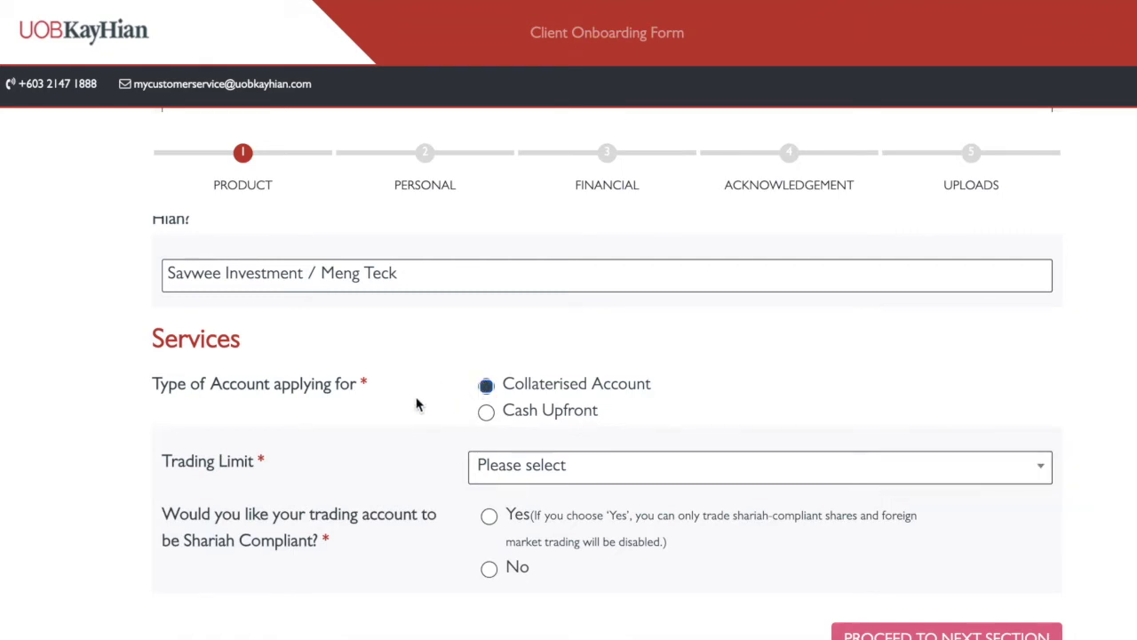
{"action": "scroll", "coordinate": [418, 405], "scroll_direction": "down", "scroll_amount": 1}
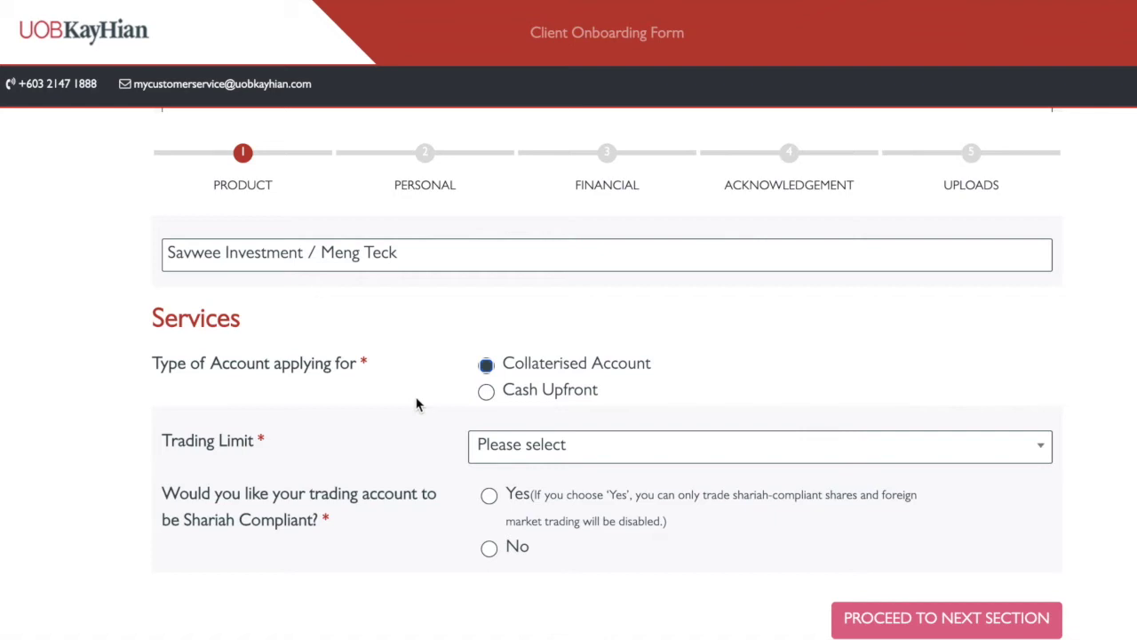
{"action": "scroll", "coordinate": [417, 404], "scroll_direction": "down", "scroll_amount": 1}
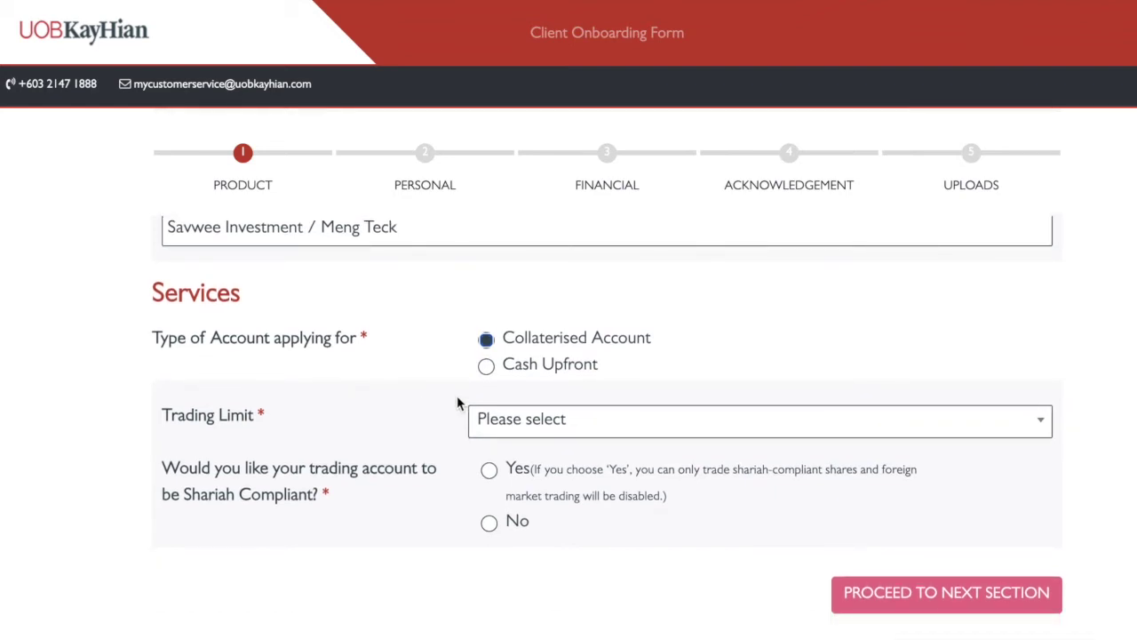
{"action": "left_click", "coordinate": [498, 431]}
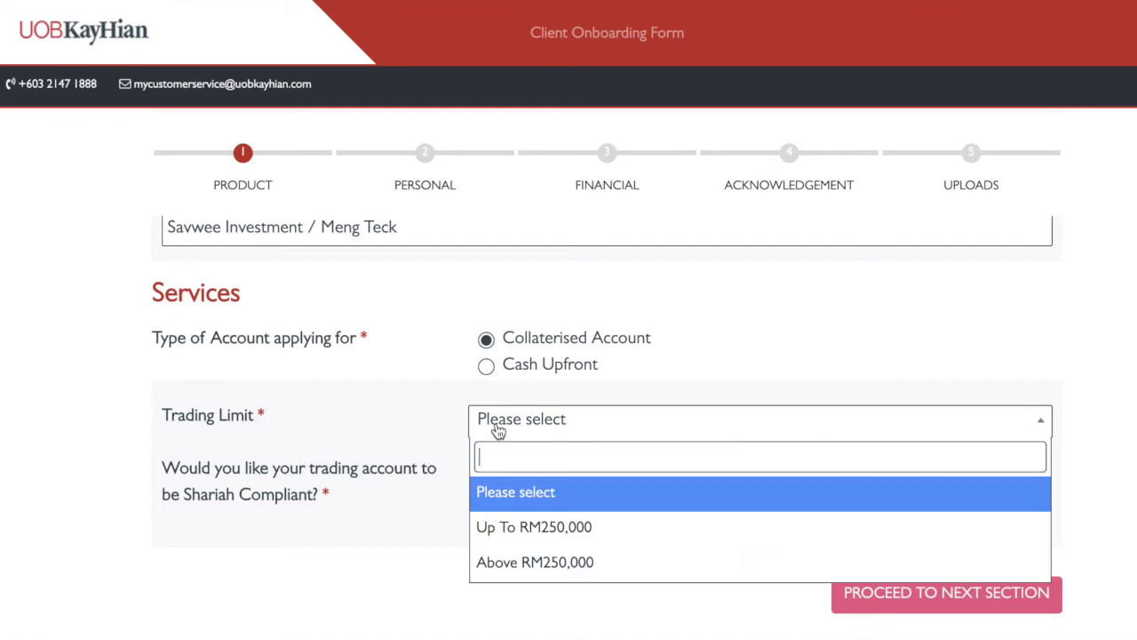
Set trading limit Above RM250,000, Shariah No, settlement In MYR Currency, live data No
{"action": "left_click", "coordinate": [507, 565]}
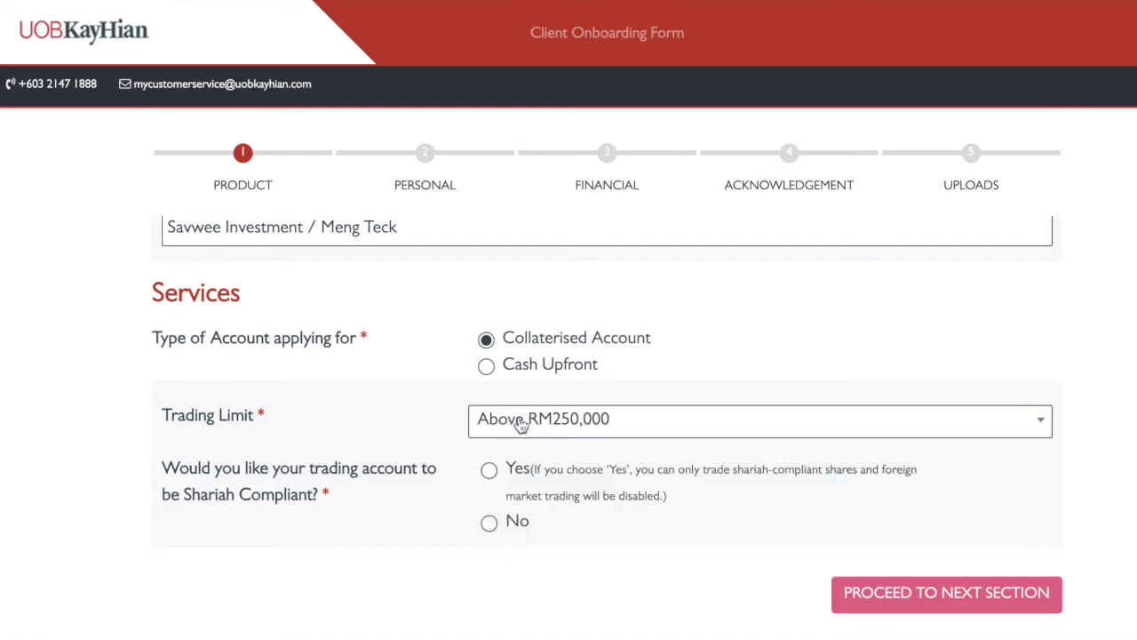
{"action": "scroll", "coordinate": [445, 436], "scroll_direction": "down", "scroll_amount": 1}
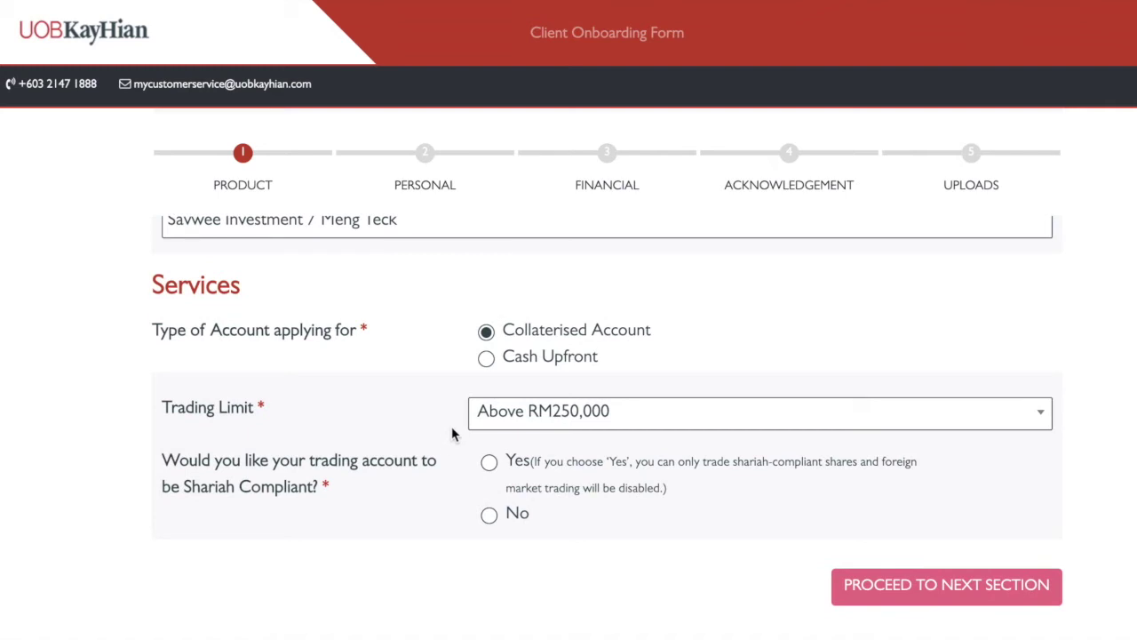
{"action": "scroll", "coordinate": [447, 444], "scroll_direction": "down", "scroll_amount": 2}
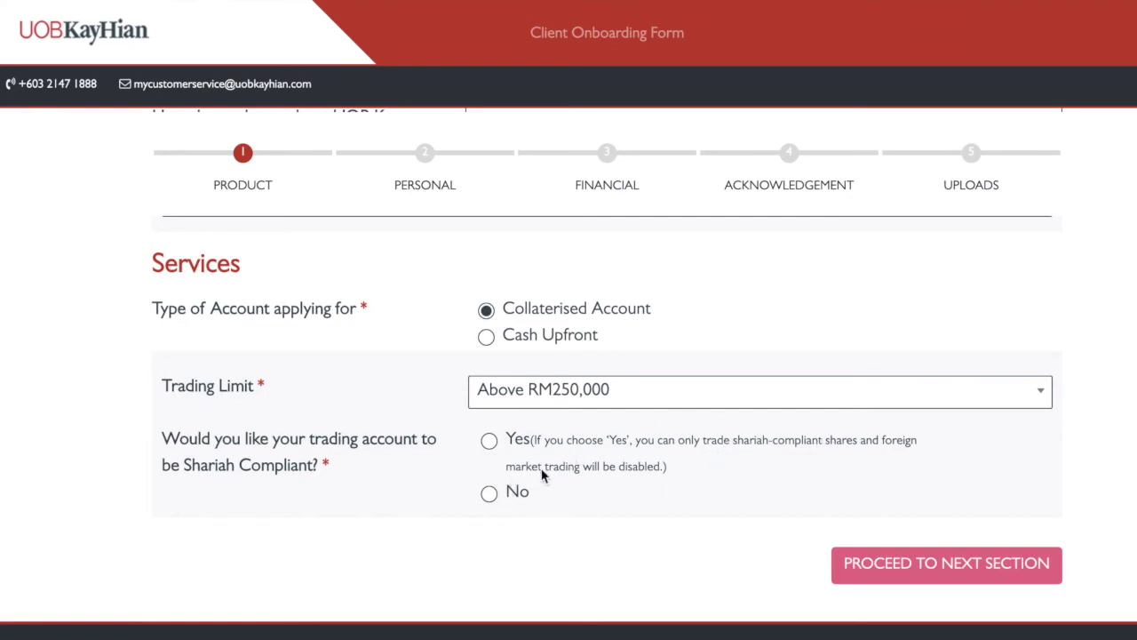
{"action": "left_click", "coordinate": [489, 494]}
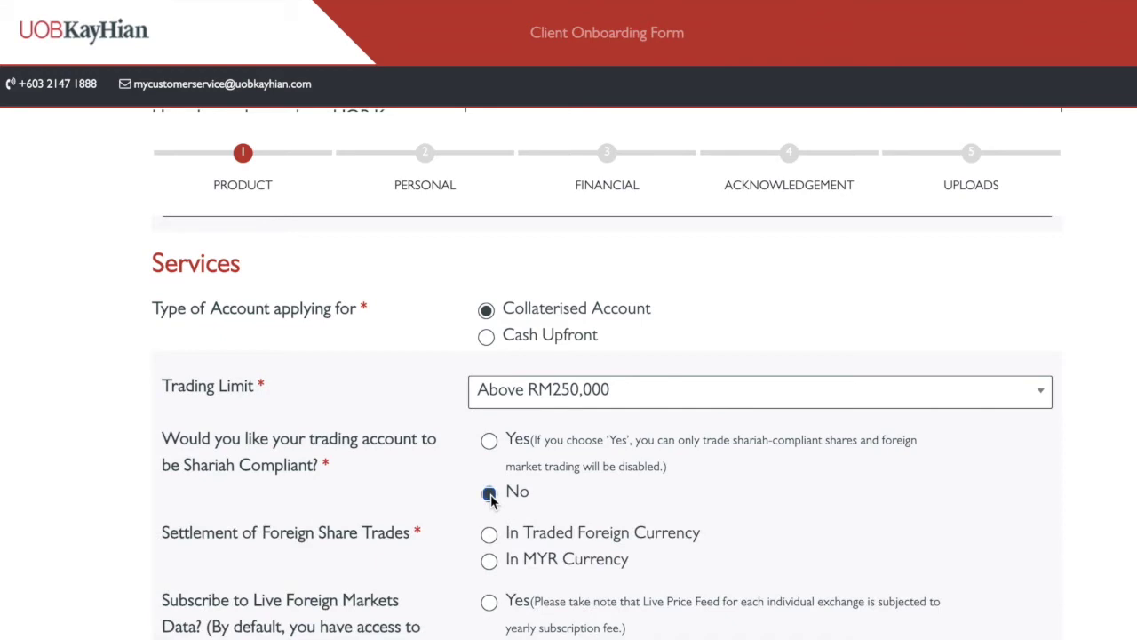
{"action": "scroll", "coordinate": [490, 500], "scroll_direction": "down", "scroll_amount": 2}
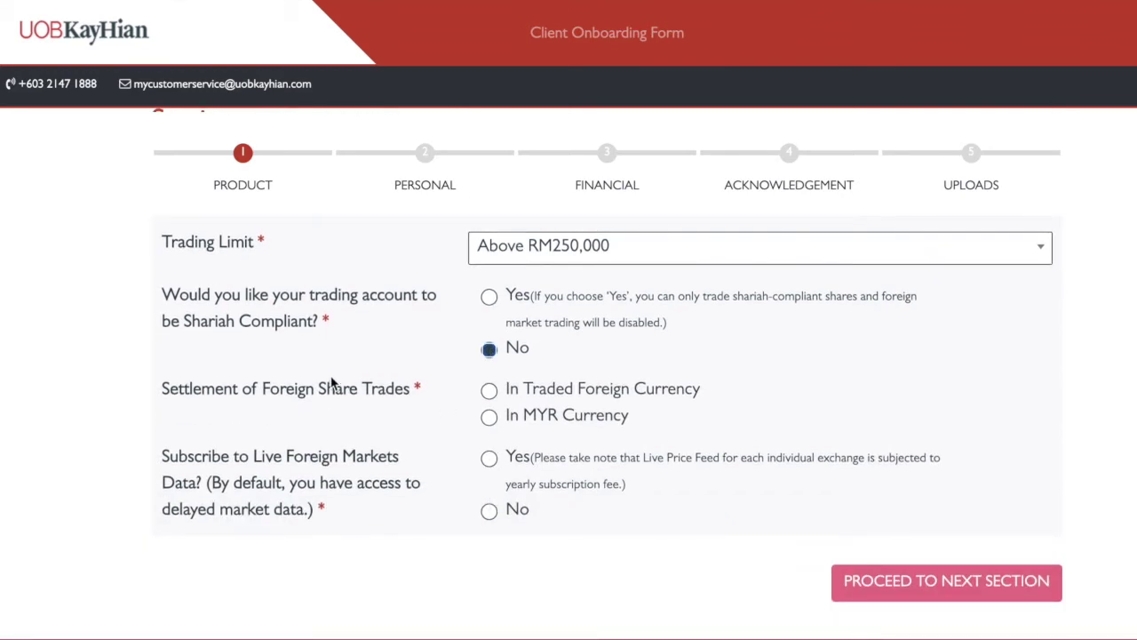
{"action": "left_click", "coordinate": [487, 419]}
{"action": "left_click", "coordinate": [489, 510]}
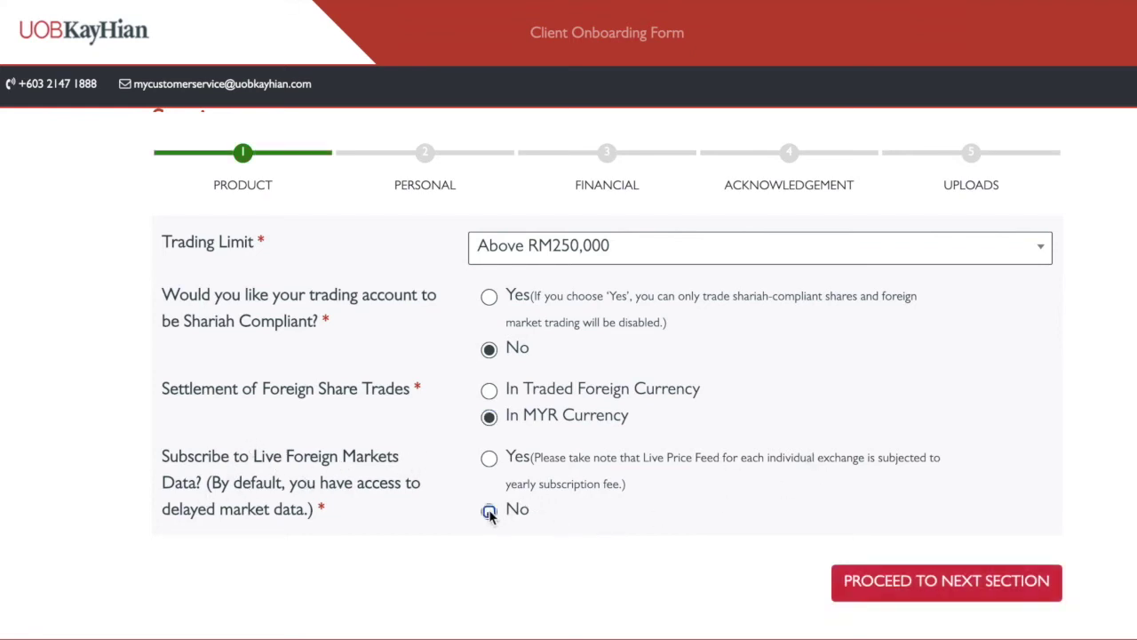
{"action": "scroll", "coordinate": [719, 549], "scroll_direction": "up", "scroll_amount": 1}
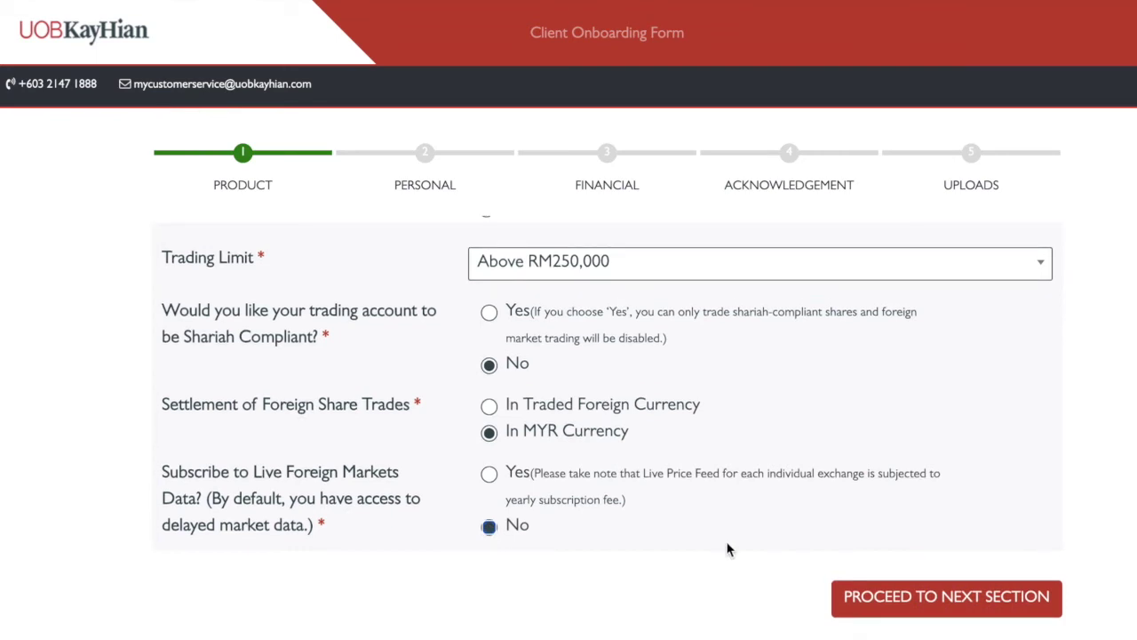
Proceed to the Personal Data section and set the salutation to Mr
{"action": "left_click", "coordinate": [858, 610]}
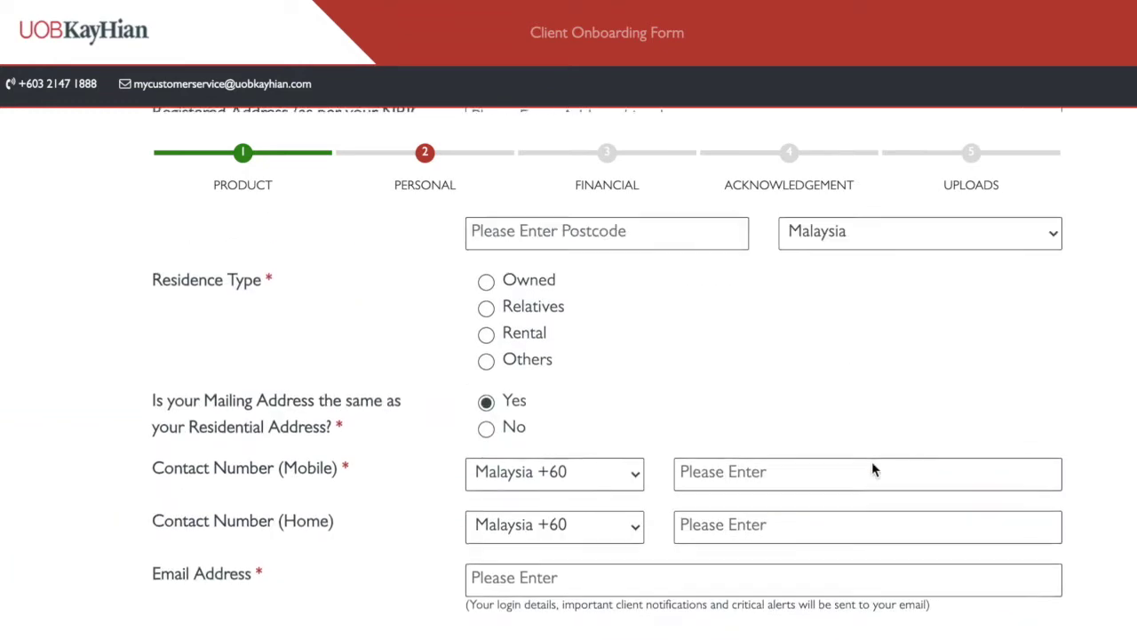
{"action": "left_click", "coordinate": [841, 283]}
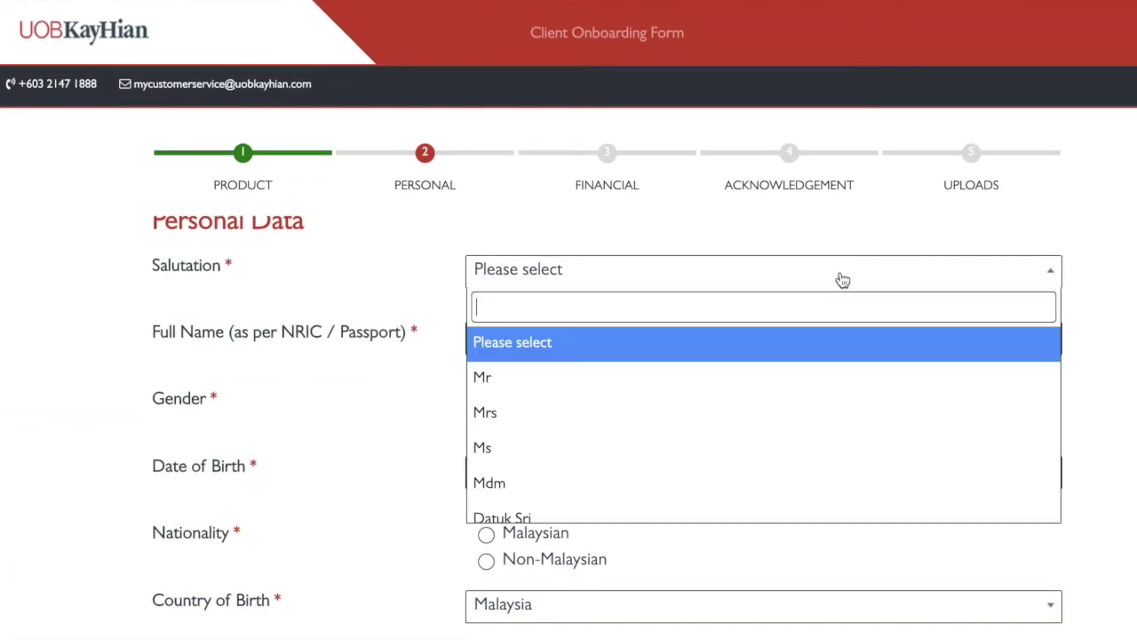
{"action": "left_click", "coordinate": [791, 380]}
{"action": "left_click", "coordinate": [664, 329]}
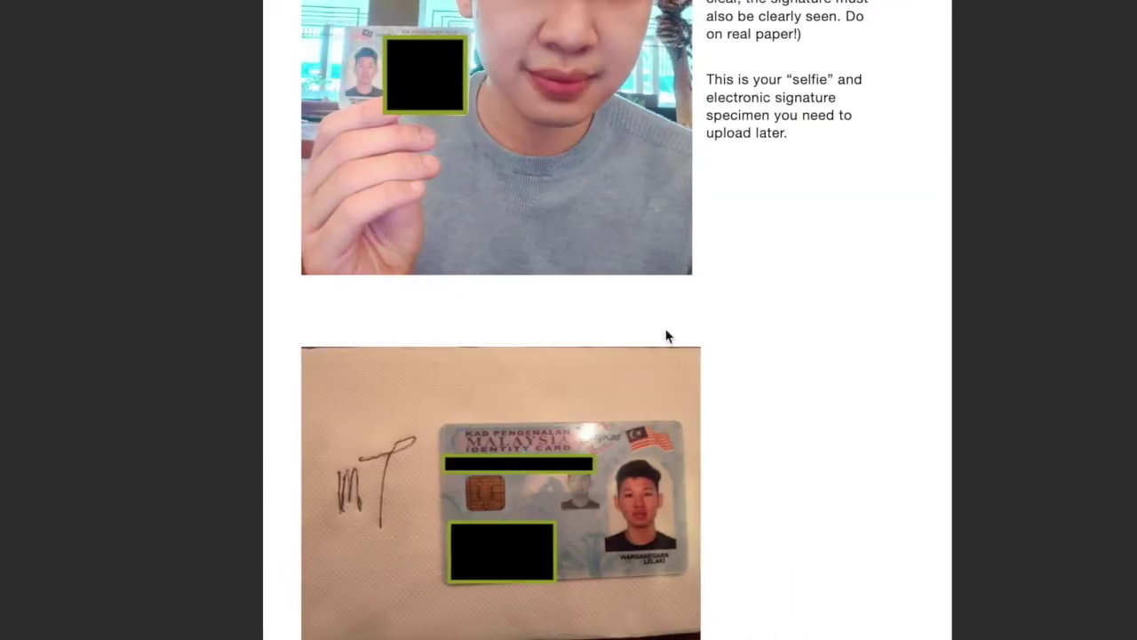
{"action": "scroll", "coordinate": [667, 335], "scroll_direction": "down", "scroll_amount": 3}
{"action": "scroll", "coordinate": [667, 334], "scroll_direction": "down", "scroll_amount": 15}
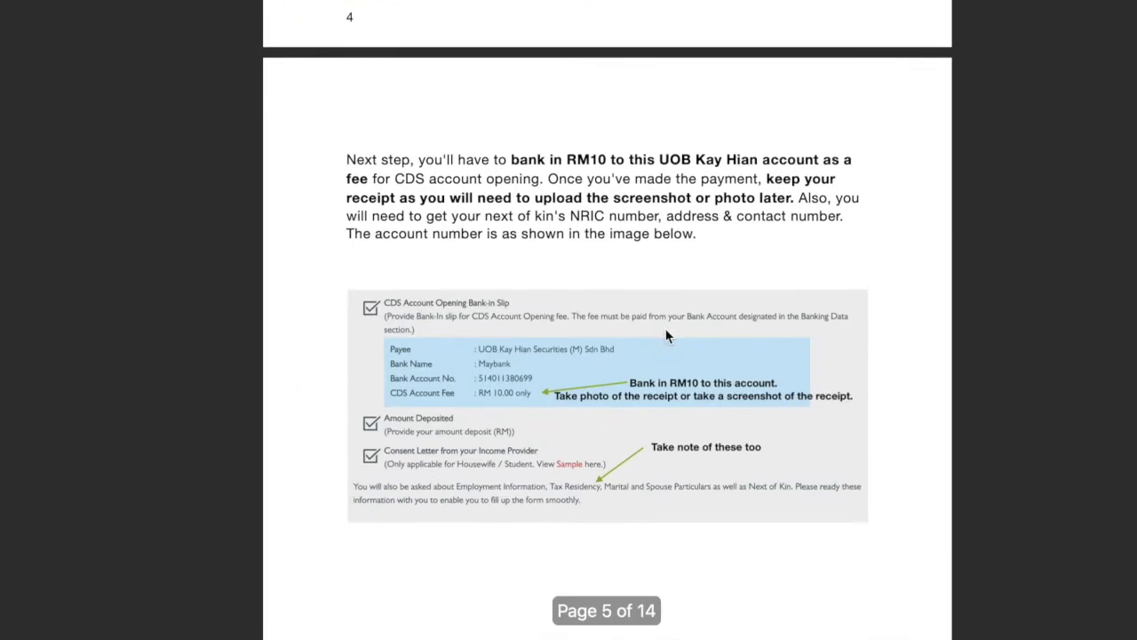
Scroll the PDF guide to page 7's trading-limit suggestions and personal info instructions
{"action": "scroll", "coordinate": [668, 334], "scroll_direction": "down", "scroll_amount": 15}
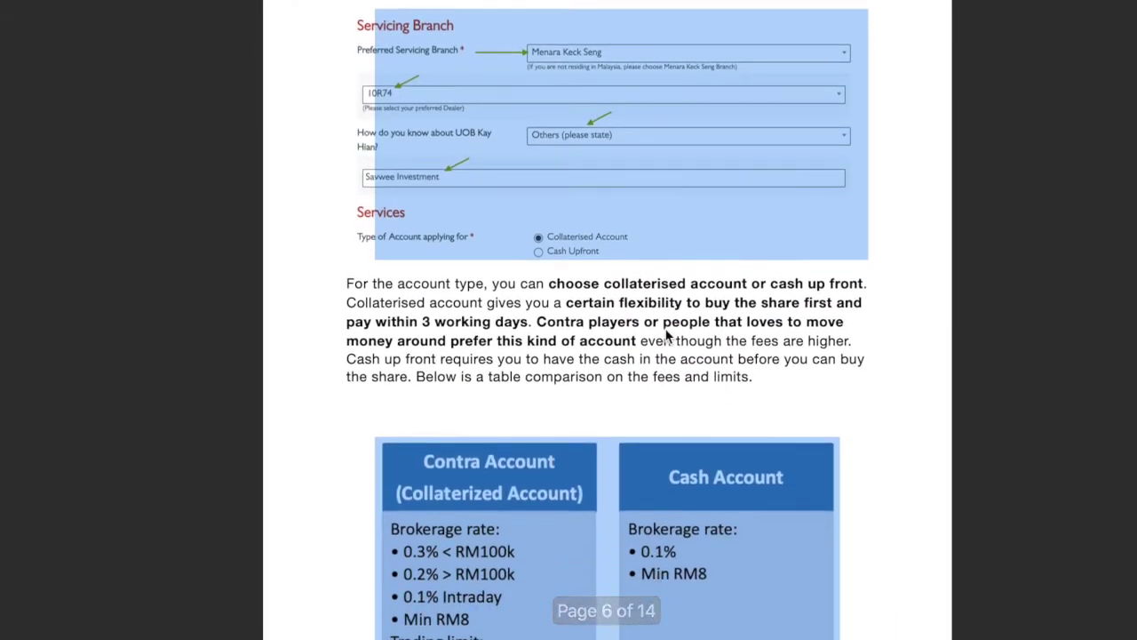
{"action": "scroll", "coordinate": [668, 336], "scroll_direction": "up", "scroll_amount": 10}
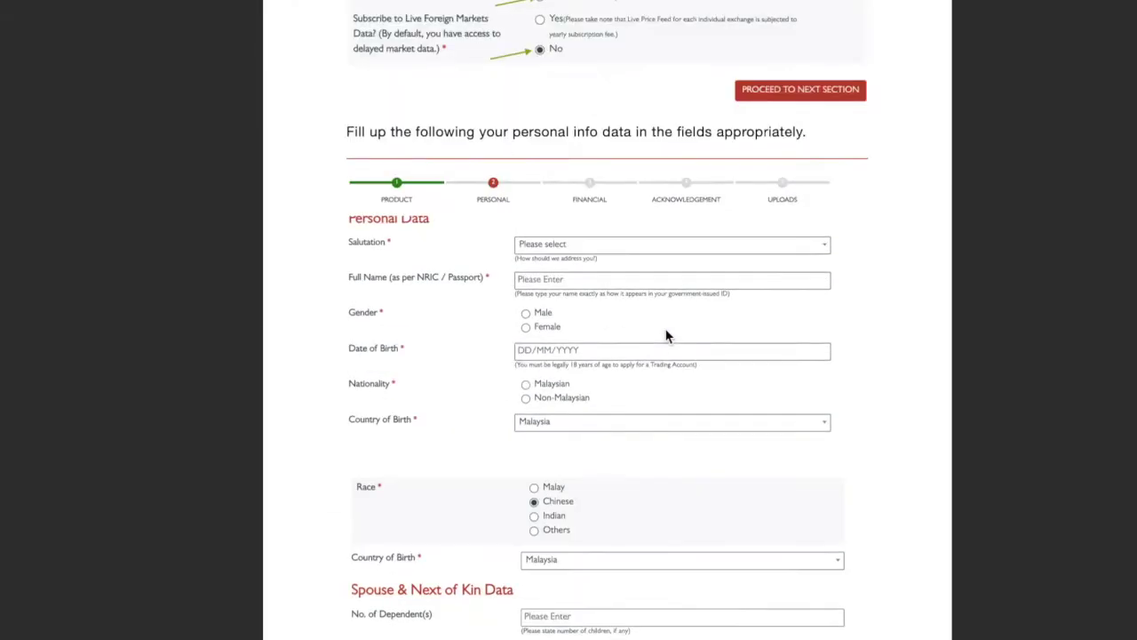
{"action": "scroll", "coordinate": [598, 125], "scroll_direction": "up", "scroll_amount": 3}
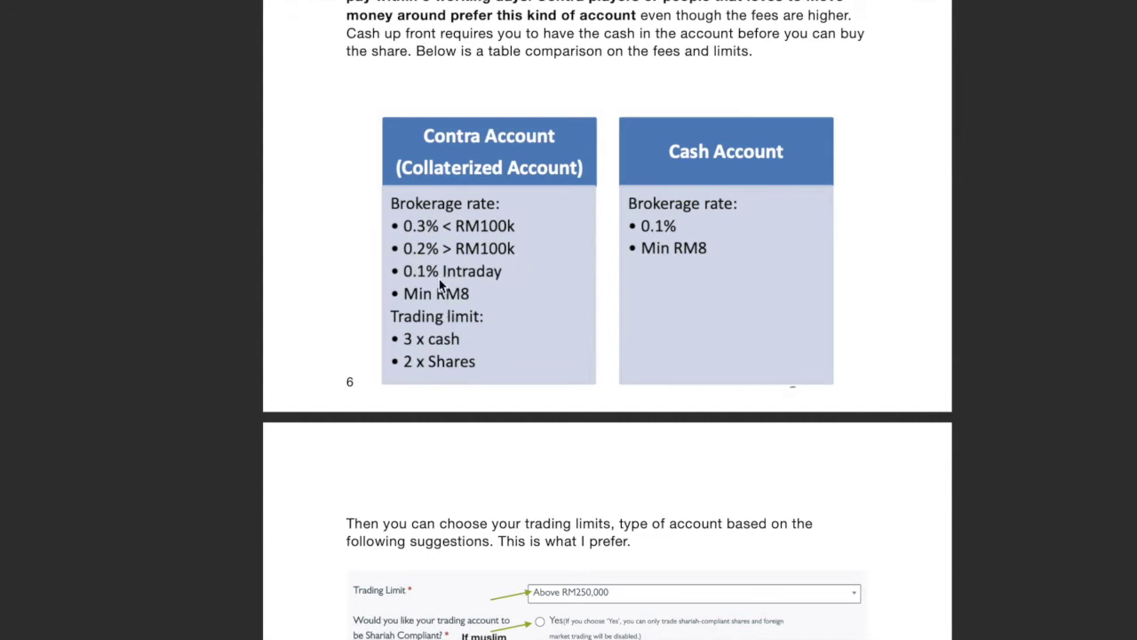
{"action": "scroll", "coordinate": [444, 302], "scroll_direction": "down", "scroll_amount": 5}
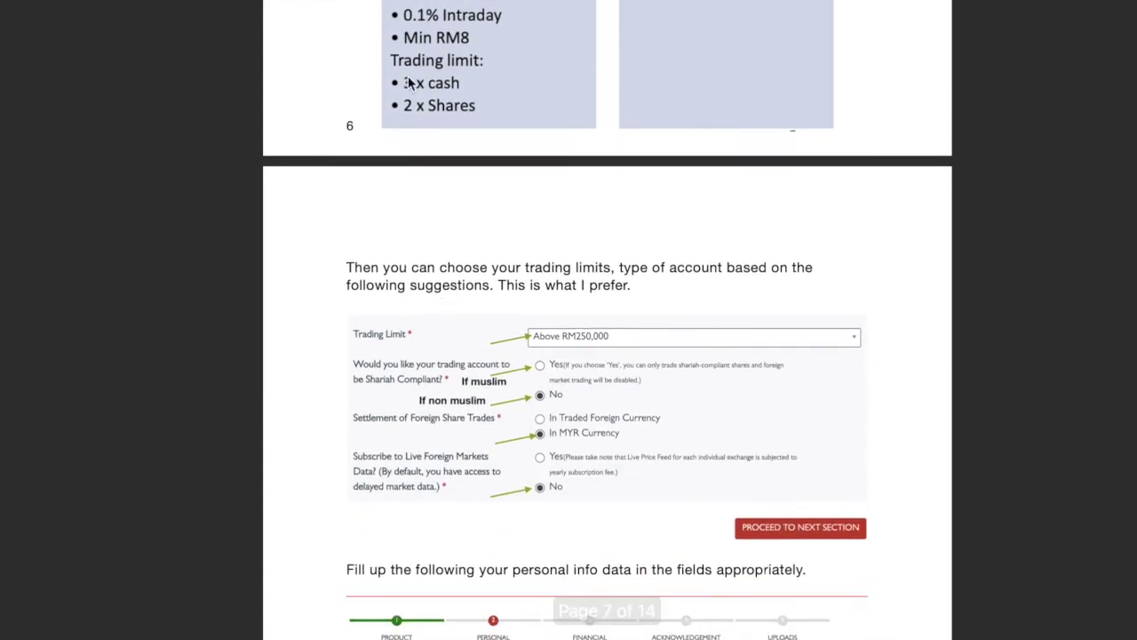
{"action": "scroll", "coordinate": [436, 236], "scroll_direction": "down", "scroll_amount": 5}
{"action": "scroll", "coordinate": [436, 236], "scroll_direction": "down", "scroll_amount": 6}
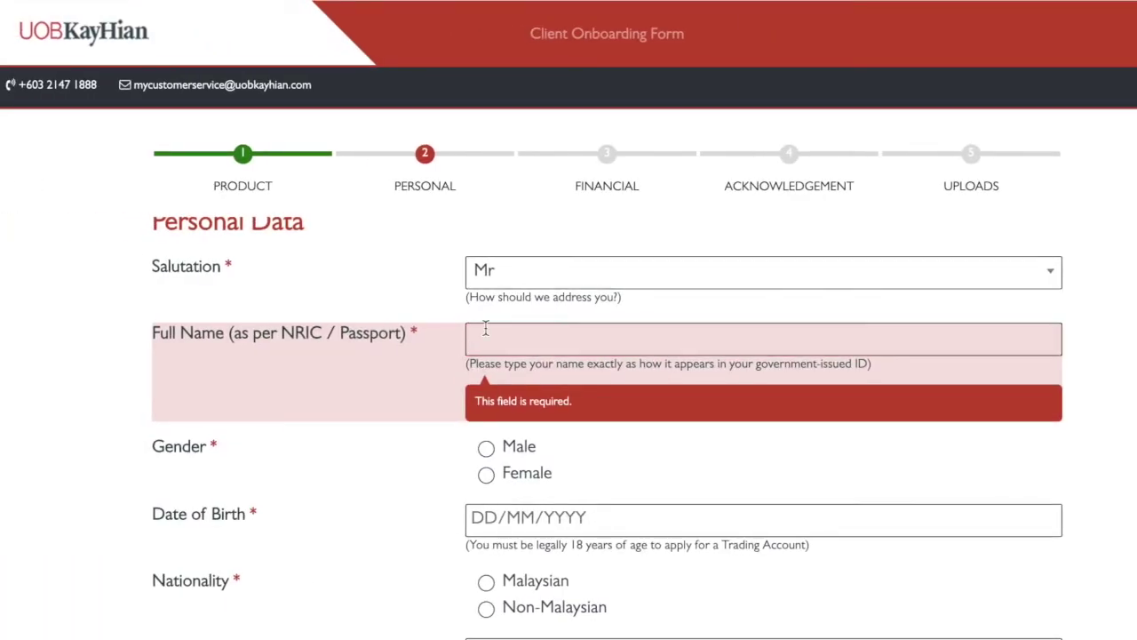
{"action": "left_click", "coordinate": [485, 328]}
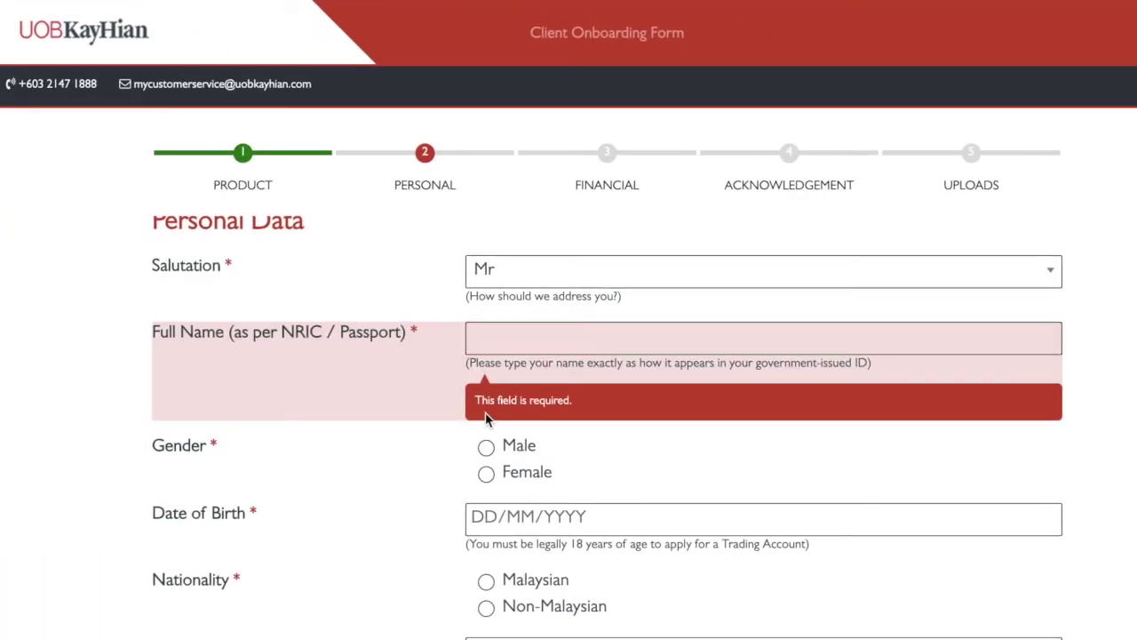
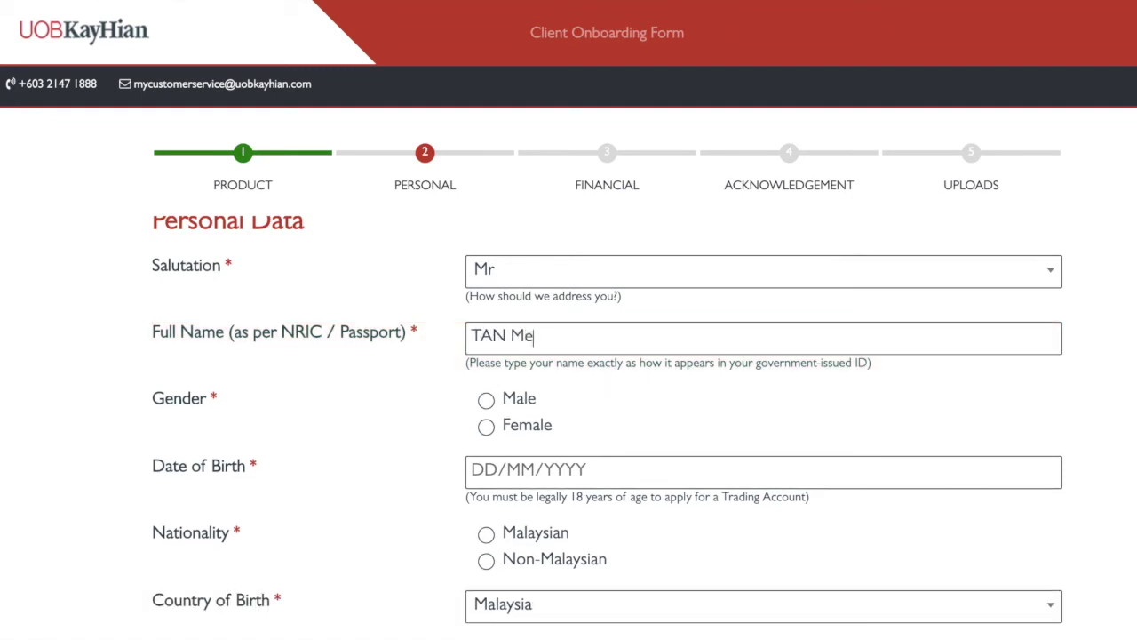
{"action": "left_click", "coordinate": [524, 400]}
{"action": "left_click", "coordinate": [533, 471]}
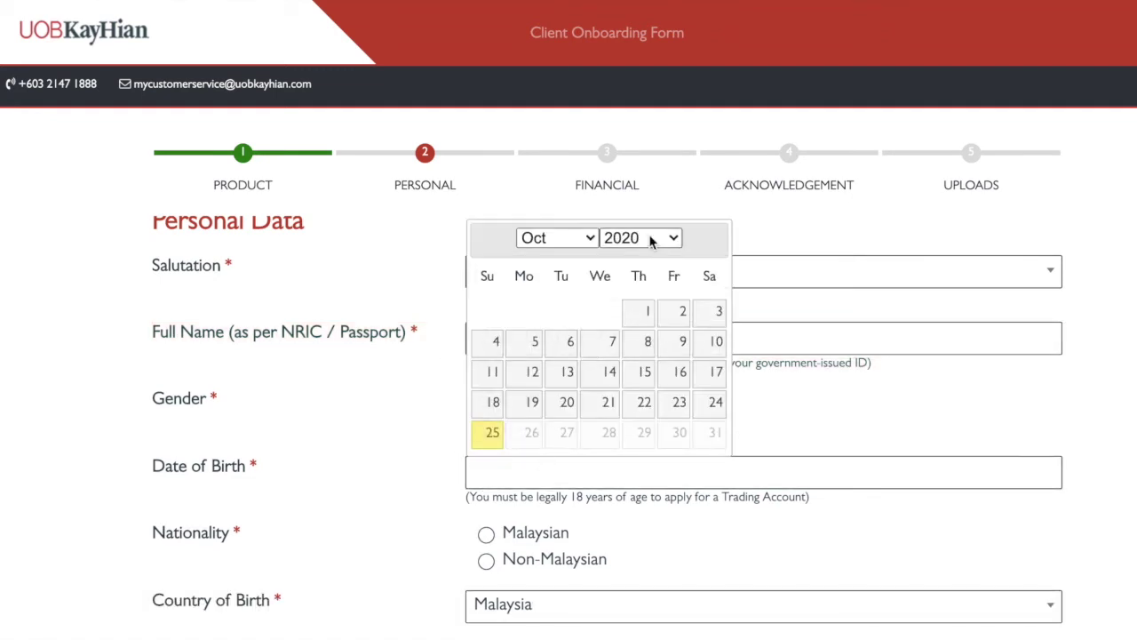
{"action": "left_click", "coordinate": [655, 237]}
{"action": "scroll", "coordinate": [646, 153], "scroll_direction": "up", "scroll_amount": 5}
{"action": "left_click", "coordinate": [545, 26]}
{"action": "left_click", "coordinate": [607, 371]}
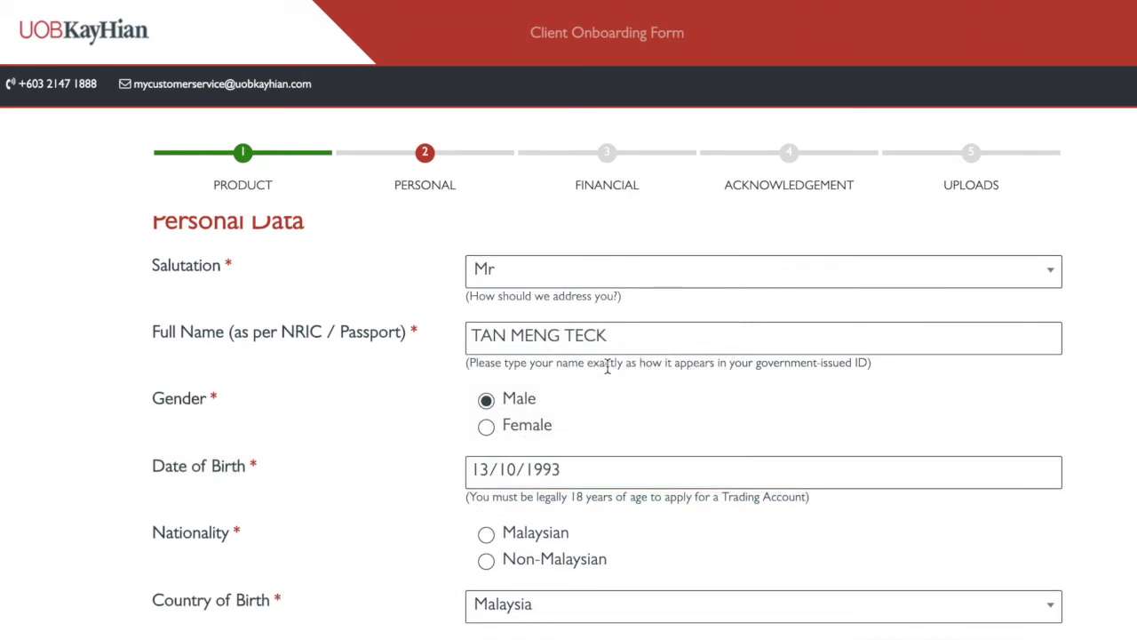
Set nationality to Malaysian and enter the applicant's New NRIC number
{"action": "scroll", "coordinate": [469, 383], "scroll_direction": "down", "scroll_amount": 3}
{"action": "left_click", "coordinate": [486, 359]}
{"action": "scroll", "coordinate": [490, 368], "scroll_direction": "down", "scroll_amount": 2}
{"action": "left_click", "coordinate": [502, 337]}
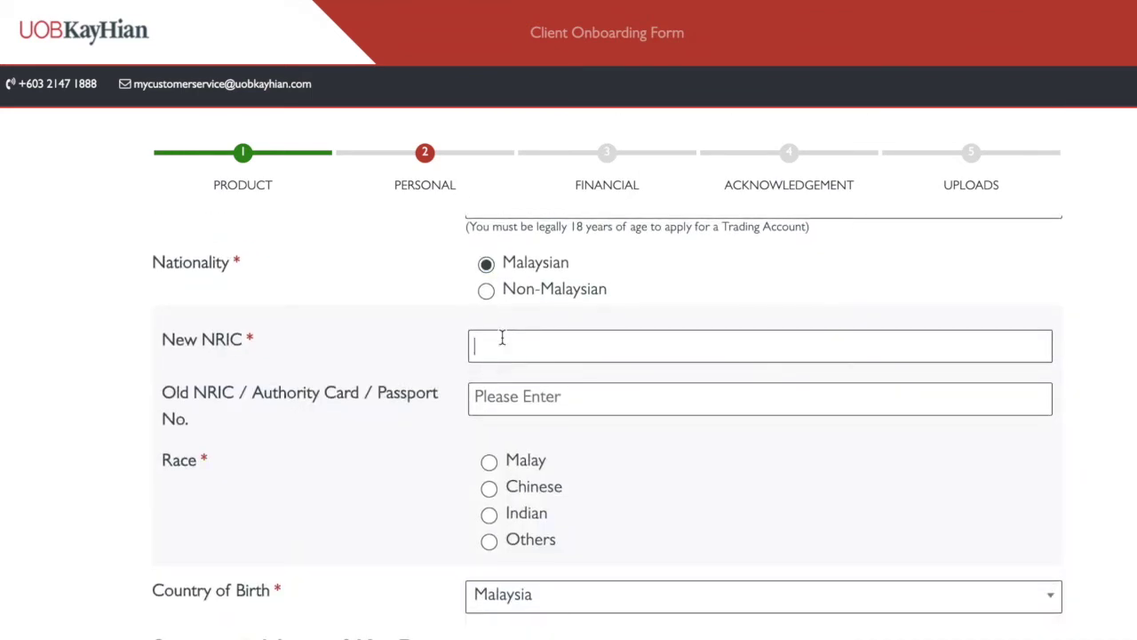
{"action": "scroll", "coordinate": [501, 338], "scroll_direction": "up", "scroll_amount": 2}
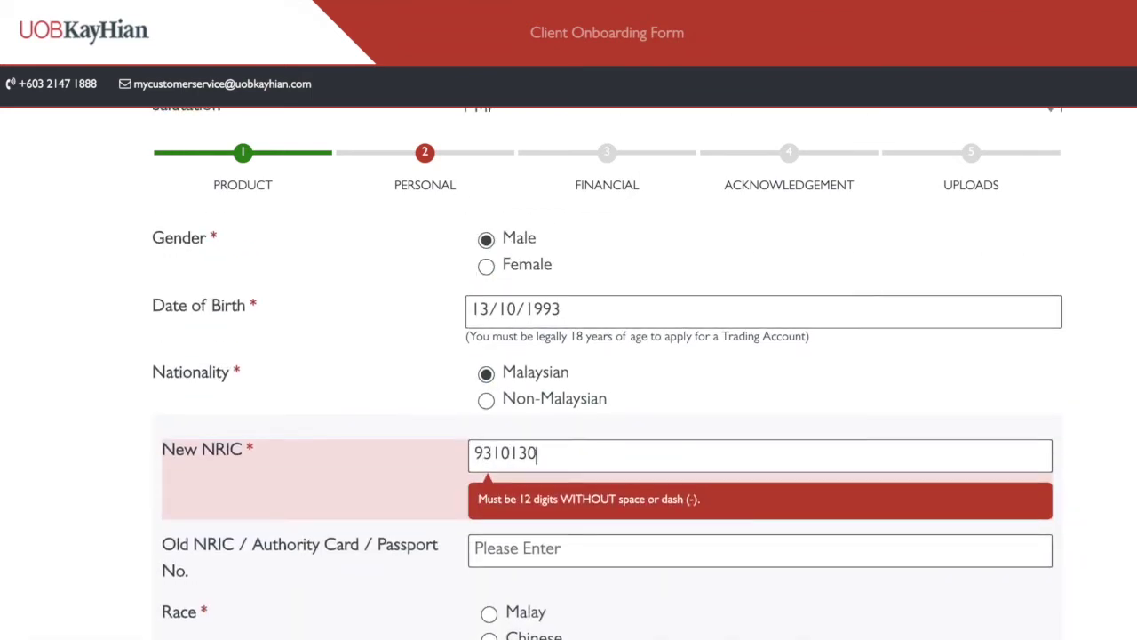
{"action": "scroll", "coordinate": [401, 574], "scroll_direction": "down", "scroll_amount": 3}
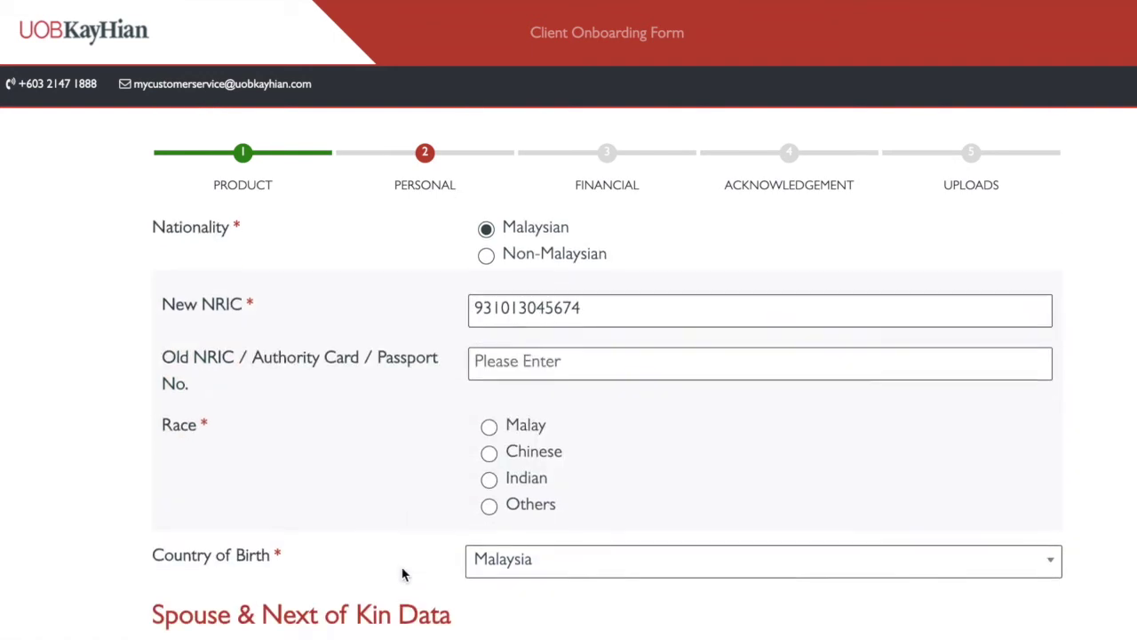
Set race to Chinese and leave the number of dependents blank
{"action": "left_click", "coordinate": [488, 450]}
{"action": "scroll", "coordinate": [400, 520], "scroll_direction": "down", "scroll_amount": 3}
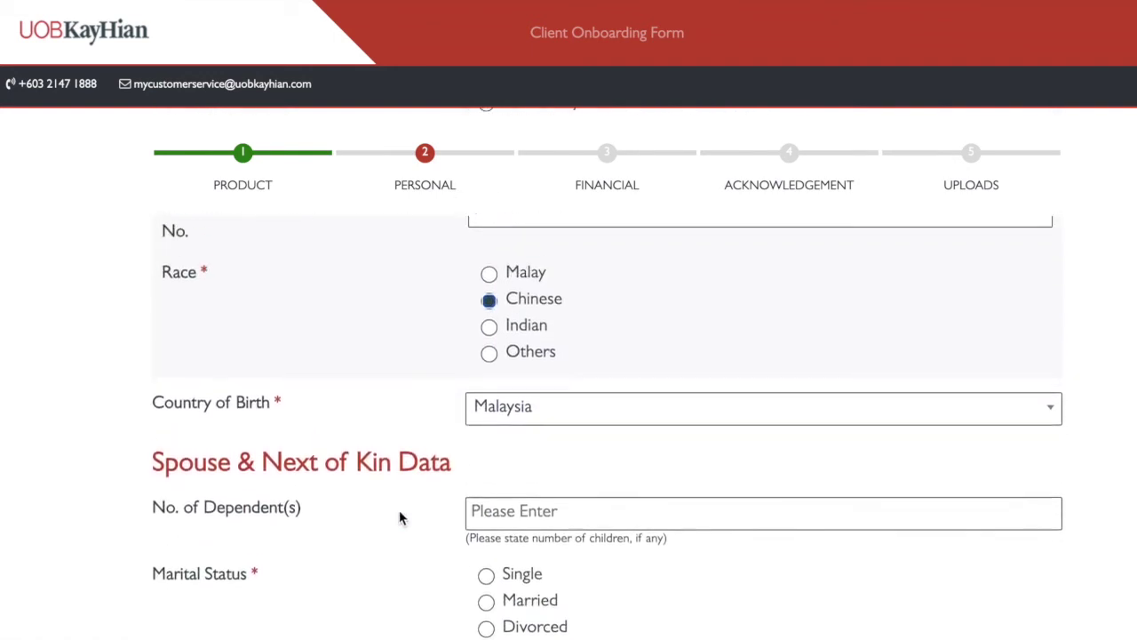
{"action": "scroll", "coordinate": [404, 471], "scroll_direction": "down", "scroll_amount": 2}
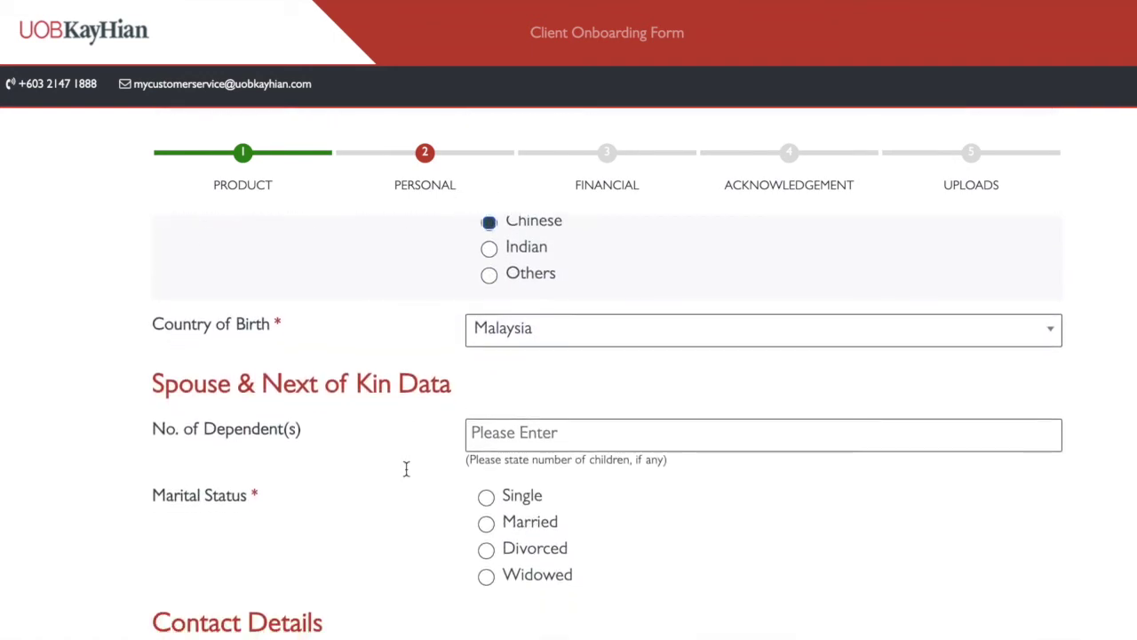
{"action": "scroll", "coordinate": [500, 399], "scroll_direction": "down", "scroll_amount": 1}
{"action": "left_click", "coordinate": [524, 385]}
{"action": "scroll", "coordinate": [394, 508], "scroll_direction": "down", "scroll_amount": 2}
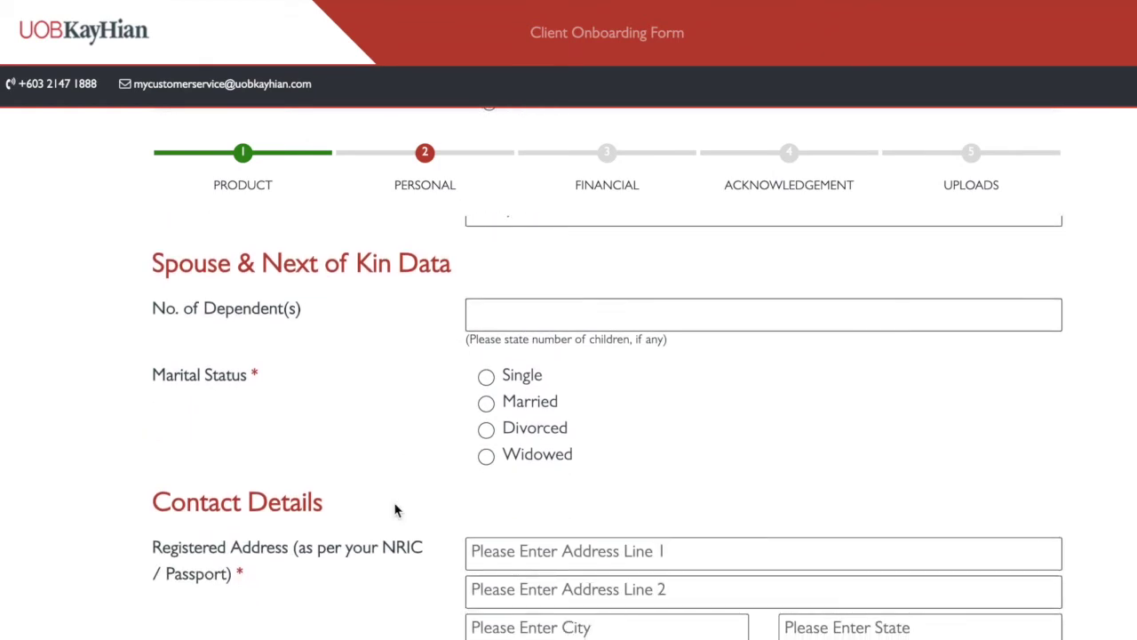
{"action": "left_click", "coordinate": [397, 404]}
{"action": "scroll", "coordinate": [397, 405], "scroll_direction": "down", "scroll_amount": 2}
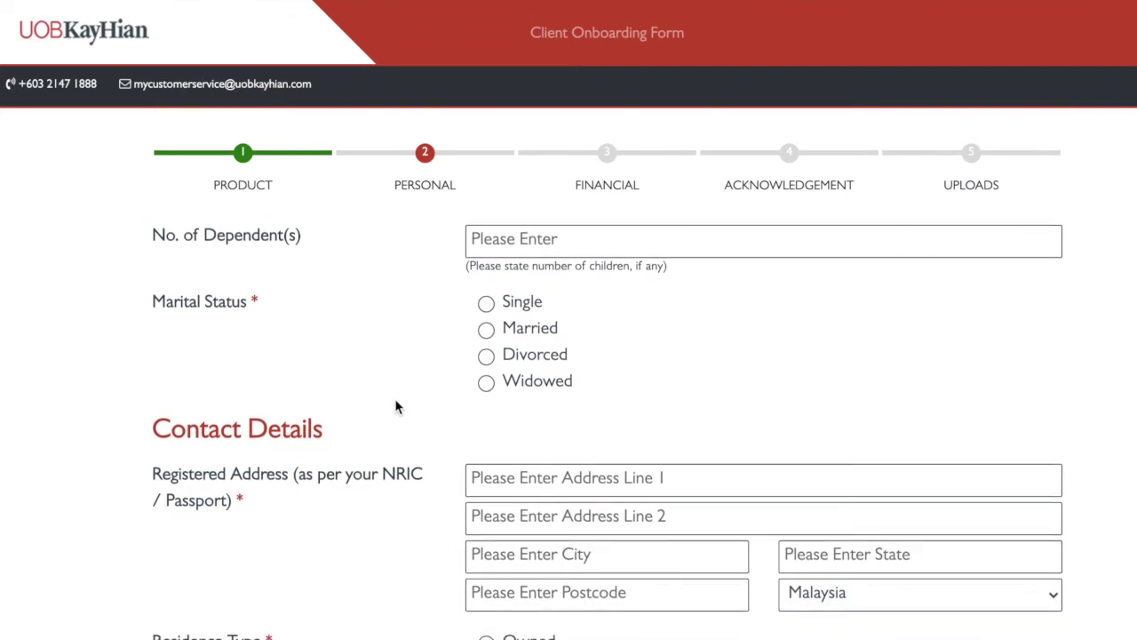
Mark marital status Single and enter the next of kin's name, relationship 'father', and contact number
{"action": "left_click", "coordinate": [486, 304]}
{"action": "scroll", "coordinate": [423, 434], "scroll_direction": "down", "scroll_amount": 2}
{"action": "left_click", "coordinate": [556, 399]}
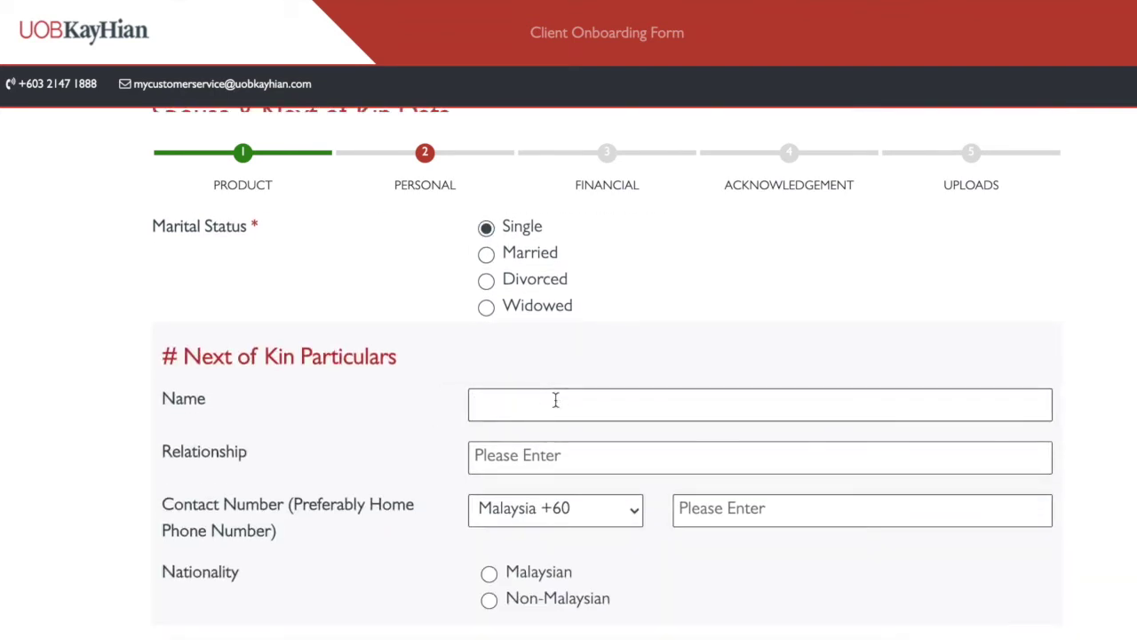
{"action": "left_click", "coordinate": [548, 469]}
{"action": "type", "text": "father"}
{"action": "scroll", "coordinate": [673, 545], "scroll_direction": "down", "scroll_amount": 1}
{"action": "left_click", "coordinate": [704, 484]}
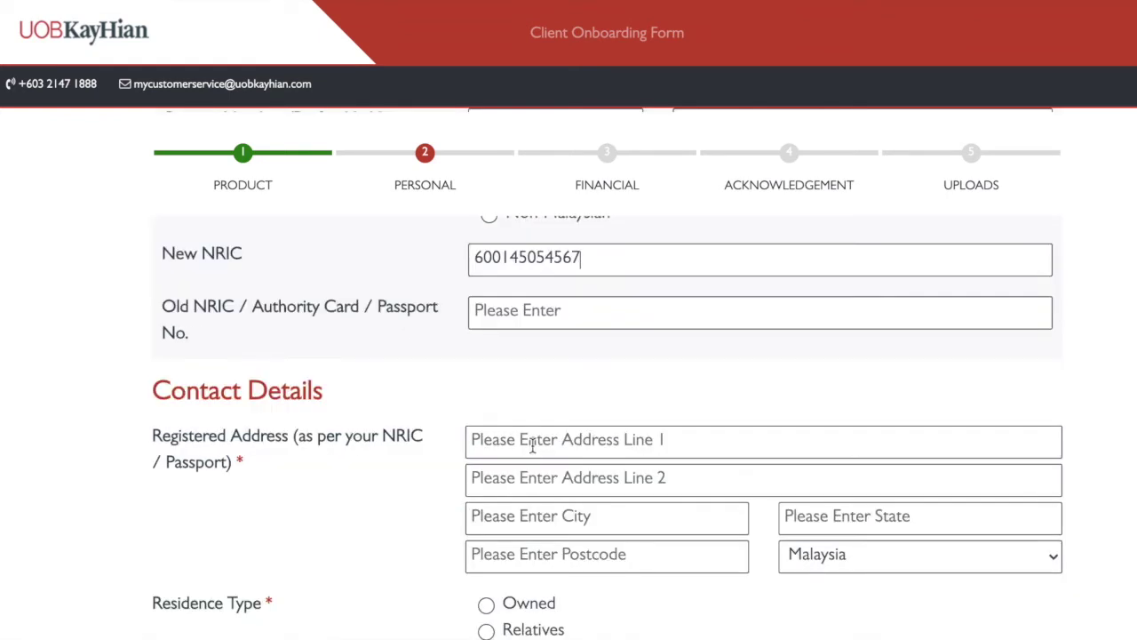
{"action": "left_click", "coordinate": [533, 442]}
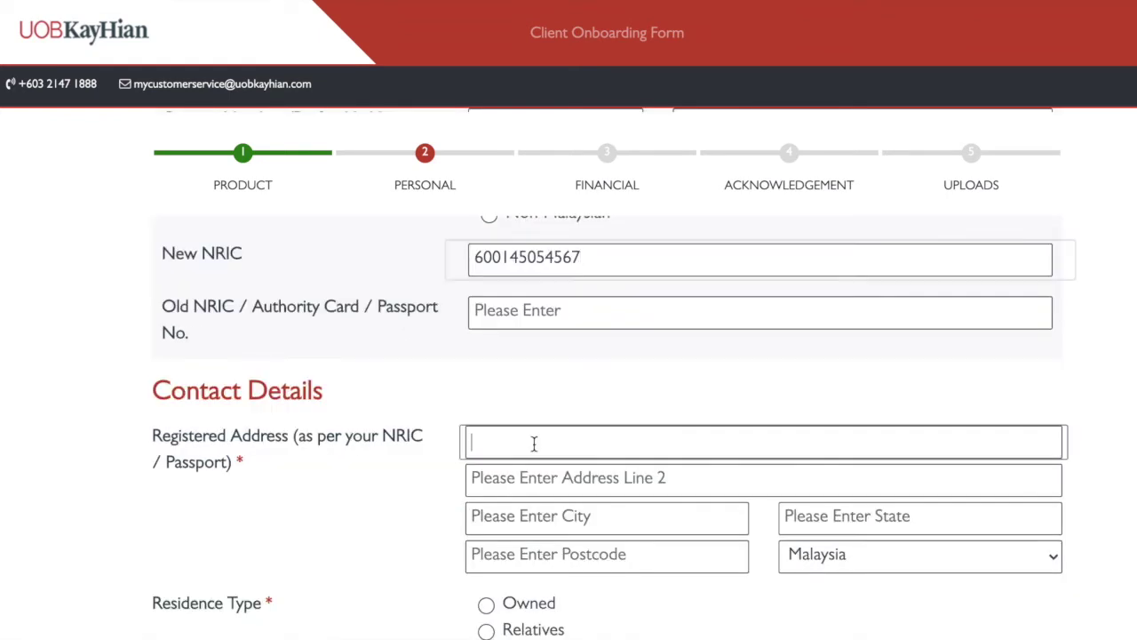
Fill in the registered address lines, city, state and postcode
{"action": "scroll", "coordinate": [533, 442], "scroll_direction": "down", "scroll_amount": 3}
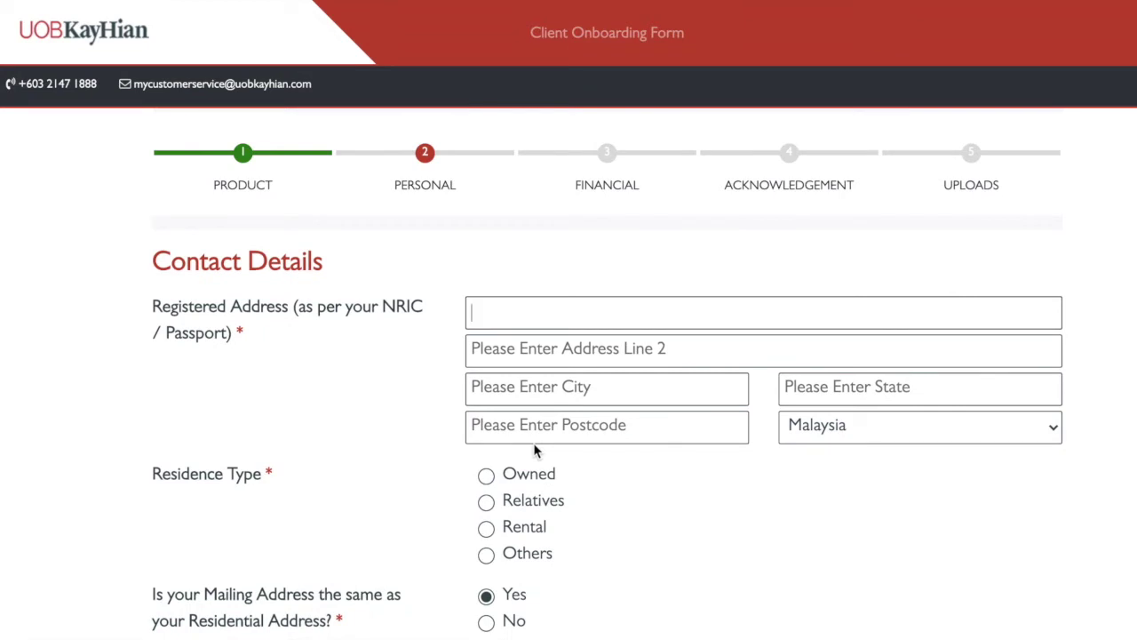
{"action": "key", "text": "Tab"}
{"action": "left_click", "coordinate": [909, 395]}
{"action": "type", "text": "johor"}
{"action": "left_click", "coordinate": [681, 386]}
{"action": "type", "text": "johor bahru"}
{"action": "left_click", "coordinate": [487, 427]}
{"action": "type", "text": "81200"}
{"action": "scroll", "coordinate": [487, 415], "scroll_direction": "down", "scroll_amount": 1}
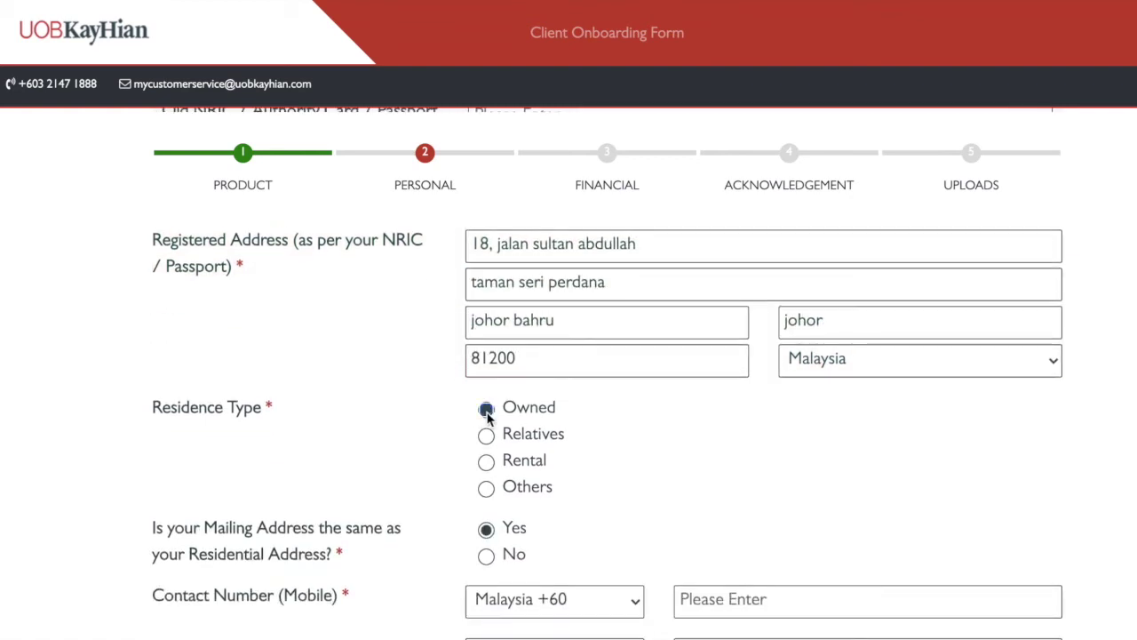
{"action": "scroll", "coordinate": [487, 415], "scroll_direction": "down", "scroll_amount": 3}
Set residence type Owned, enter the mobile number and e-mail, then proceed to the financial section
{"action": "left_click", "coordinate": [800, 396]}
{"action": "scroll", "coordinate": [479, 426], "scroll_direction": "down", "scroll_amount": 1}
{"action": "left_click", "coordinate": [492, 426]}
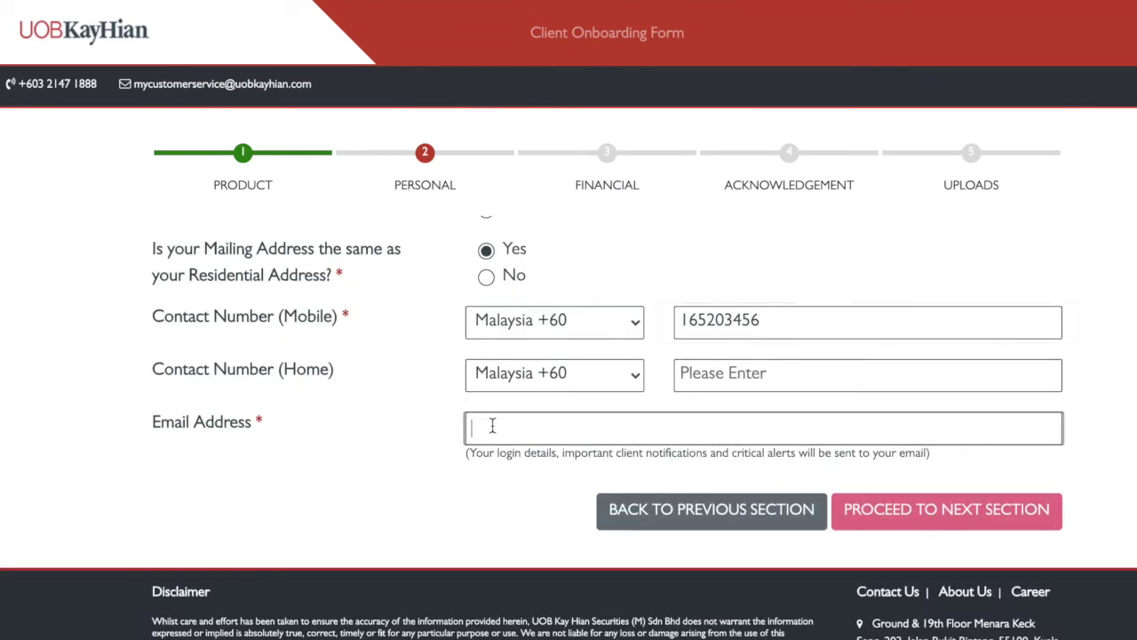
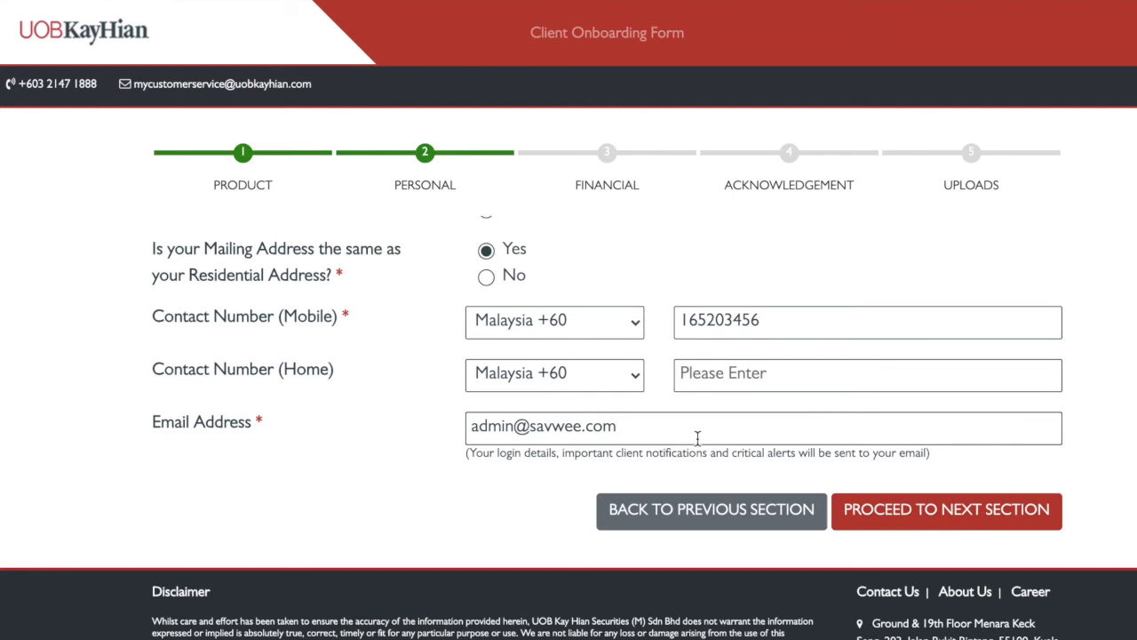
{"action": "key", "text": "ctrl+a"}
{"action": "left_click", "coordinate": [121, 412]}
{"action": "left_click", "coordinate": [922, 512]}
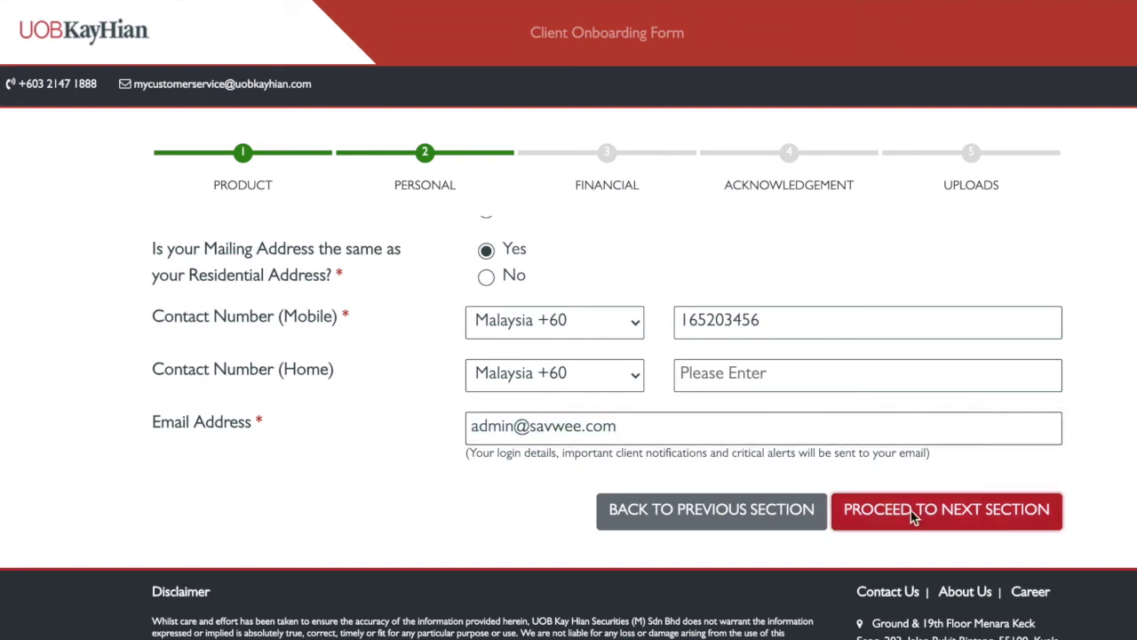
Tick Employment as income source, choose Employed, and enter company name Savwee Education Sdn Bhd
{"action": "scroll", "coordinate": [354, 443], "scroll_direction": "down", "scroll_amount": 2}
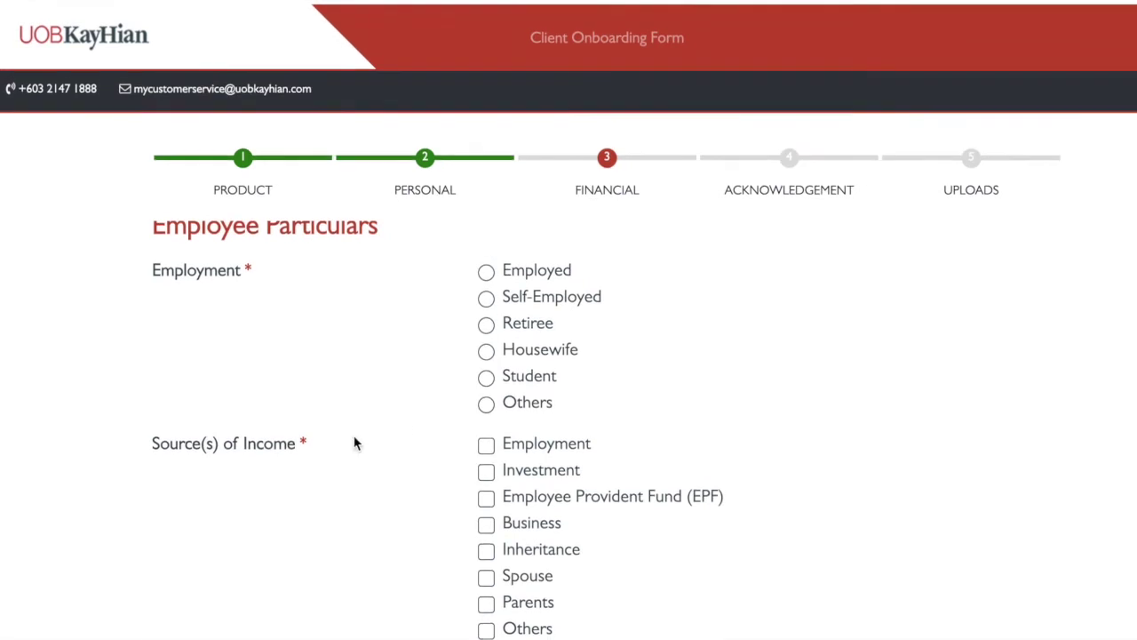
{"action": "scroll", "coordinate": [354, 443], "scroll_direction": "up", "scroll_amount": 2}
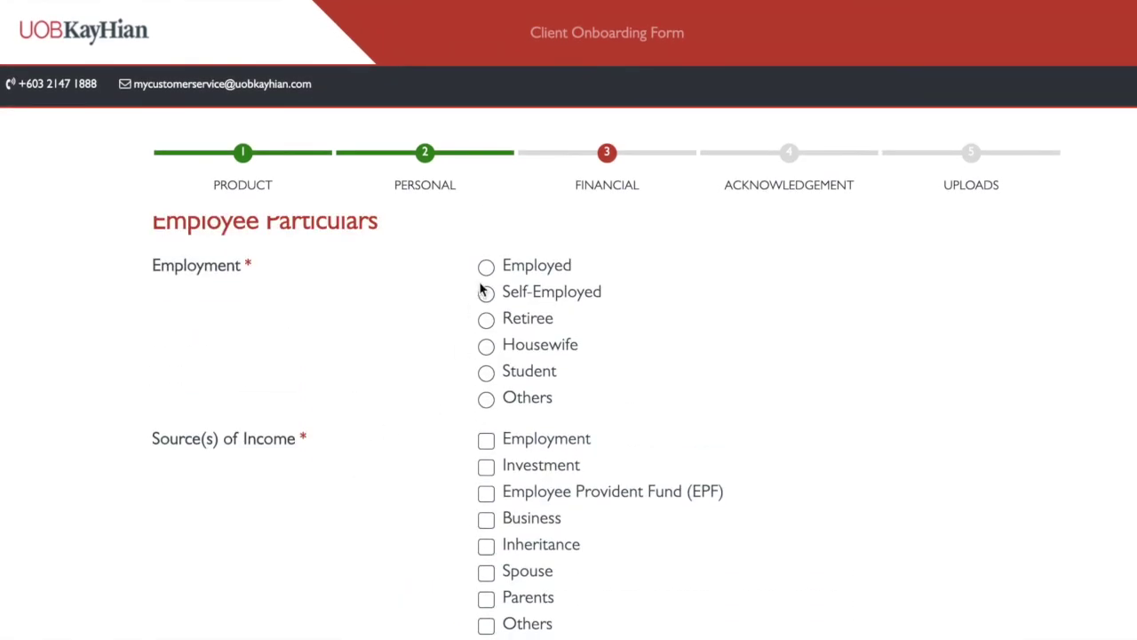
{"action": "scroll", "coordinate": [462, 326], "scroll_direction": "down", "scroll_amount": 1}
{"action": "scroll", "coordinate": [464, 323], "scroll_direction": "up", "scroll_amount": 1}
{"action": "left_click", "coordinate": [487, 441]}
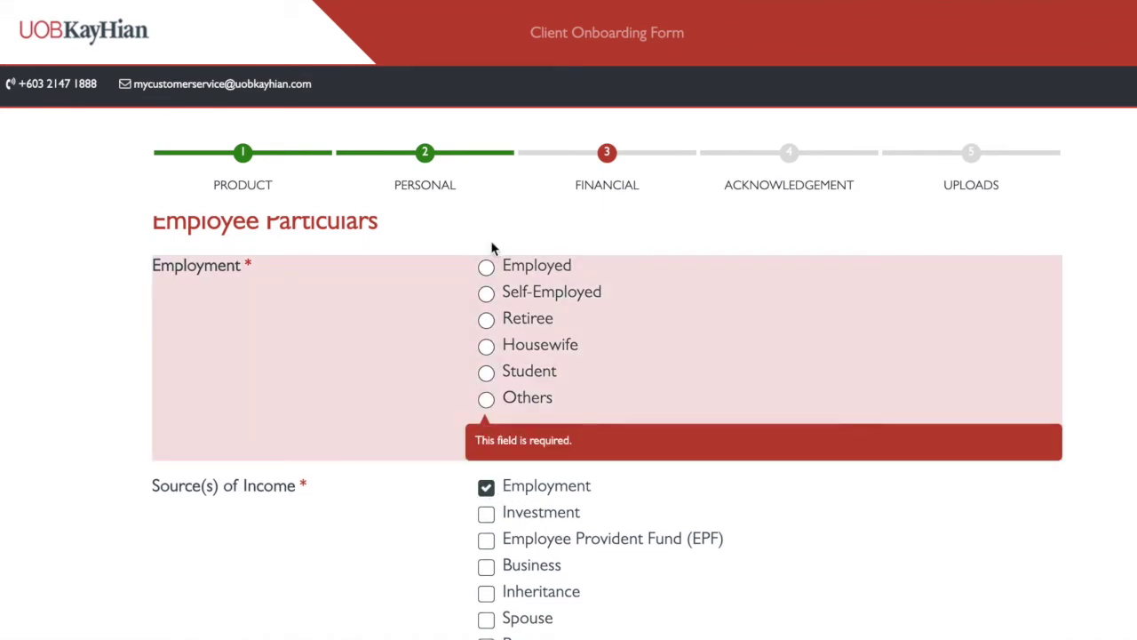
{"action": "left_click", "coordinate": [503, 265]}
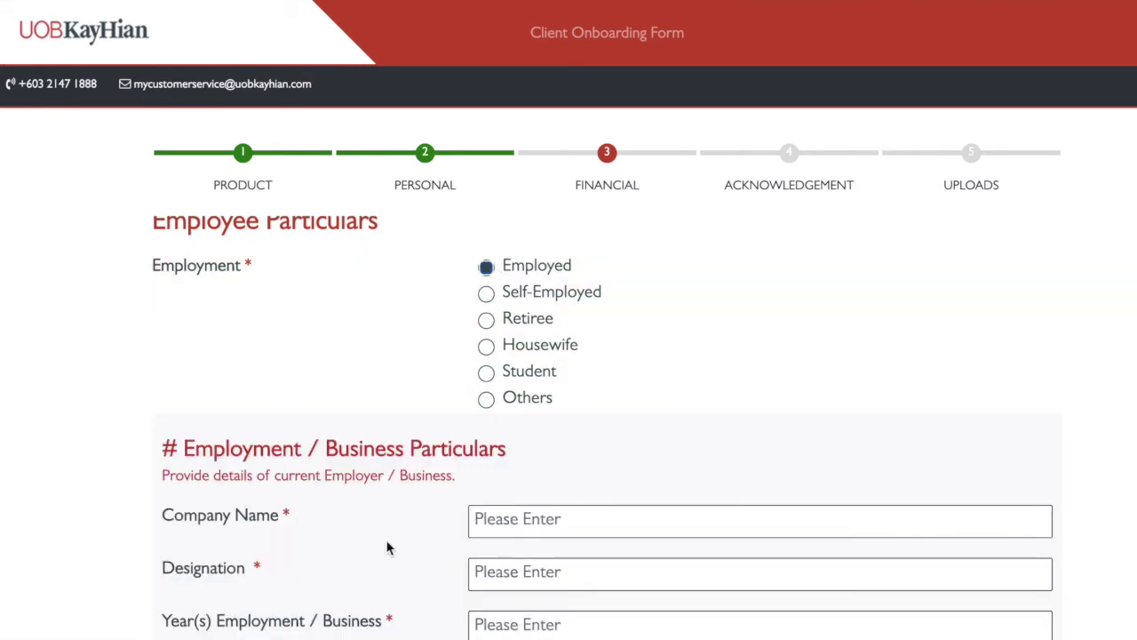
{"action": "scroll", "coordinate": [421, 530], "scroll_direction": "down", "scroll_amount": 2}
{"action": "left_click", "coordinate": [524, 399]}
{"action": "type", "text": "Savwee Education Sdn Bhd"}
Fill in designation Director, 5 years of employment, and industry Education
{"action": "left_click", "coordinate": [483, 459]}
{"action": "type", "text": "Directo"}
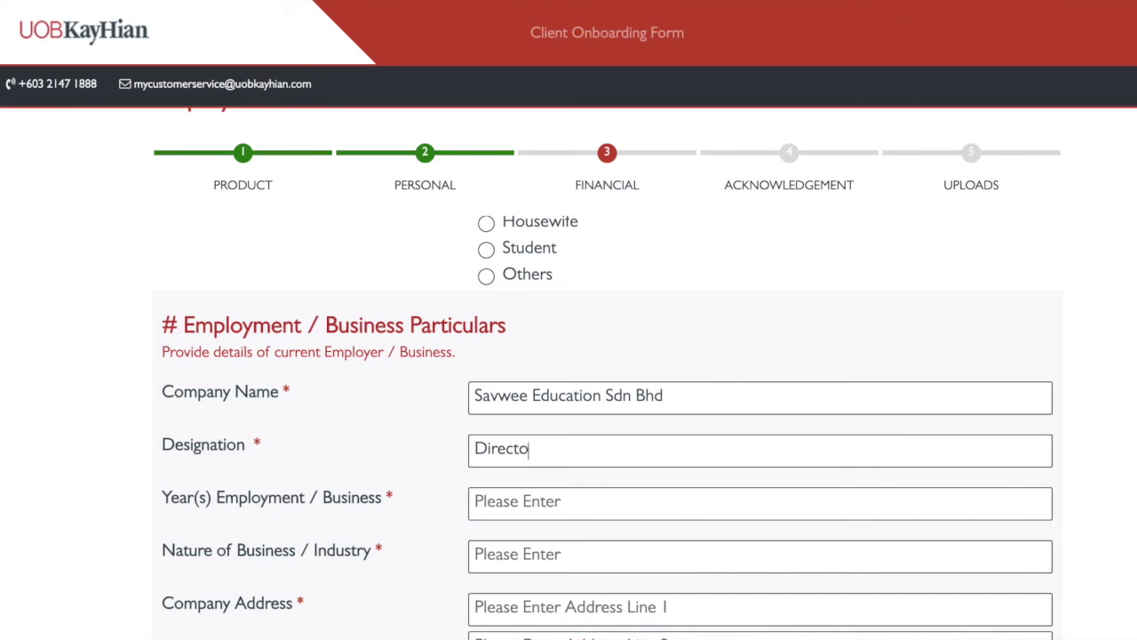
{"action": "left_click", "coordinate": [579, 503]}
{"action": "type", "text": "5"}
{"action": "scroll", "coordinate": [406, 551], "scroll_direction": "down", "scroll_amount": 1}
{"action": "left_click", "coordinate": [526, 465]}
{"action": "type", "text": "Eduat"}
{"action": "key", "text": "BackSpace"}
{"action": "key", "text": "BackSpace"}
{"action": "type", "text": "cation"}
Enter the company's address lines, city, state and postcode
{"action": "left_click", "coordinate": [515, 526]}
{"action": "scroll", "coordinate": [516, 526], "scroll_direction": "down", "scroll_amount": 1}
{"action": "type", "text": "Johor Perdana"}
{"action": "left_click", "coordinate": [789, 500]}
{"action": "type", "text": "H"}
{"action": "key", "text": "BackSpace"}
{"action": "type", "text": "Johor"}
{"action": "left_click", "coordinate": [635, 503]}
{"action": "type", "text": "Johor Bahru"}
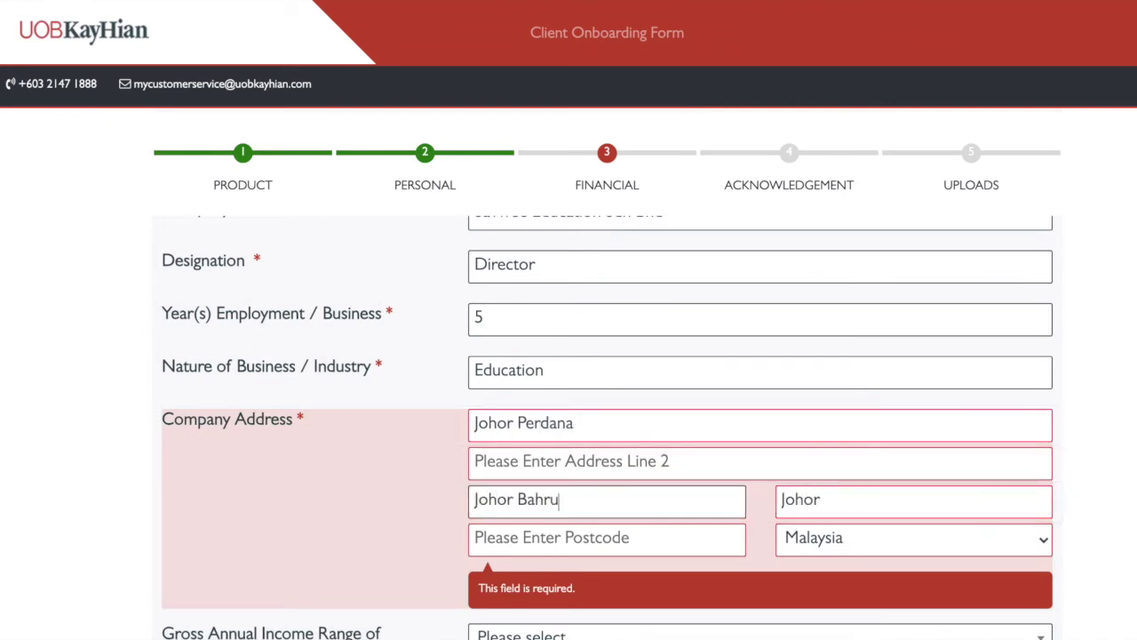
{"action": "left_click", "coordinate": [640, 462]}
{"action": "type", "text": "Austin Heights"}
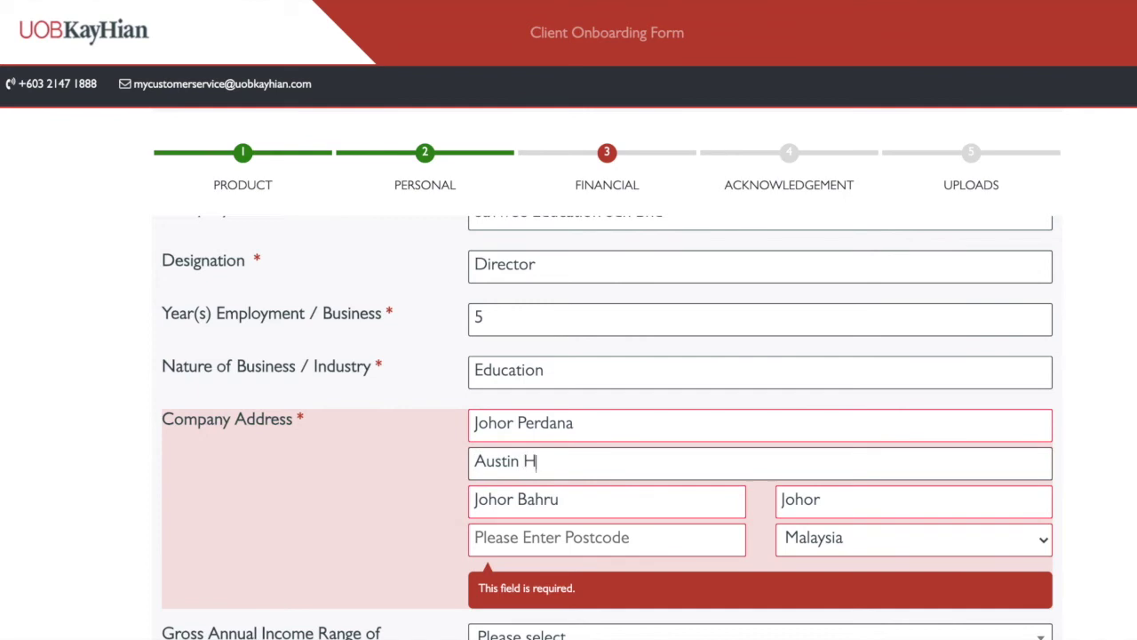
{"action": "left_click", "coordinate": [640, 533]}
{"action": "type", "text": "811300"}
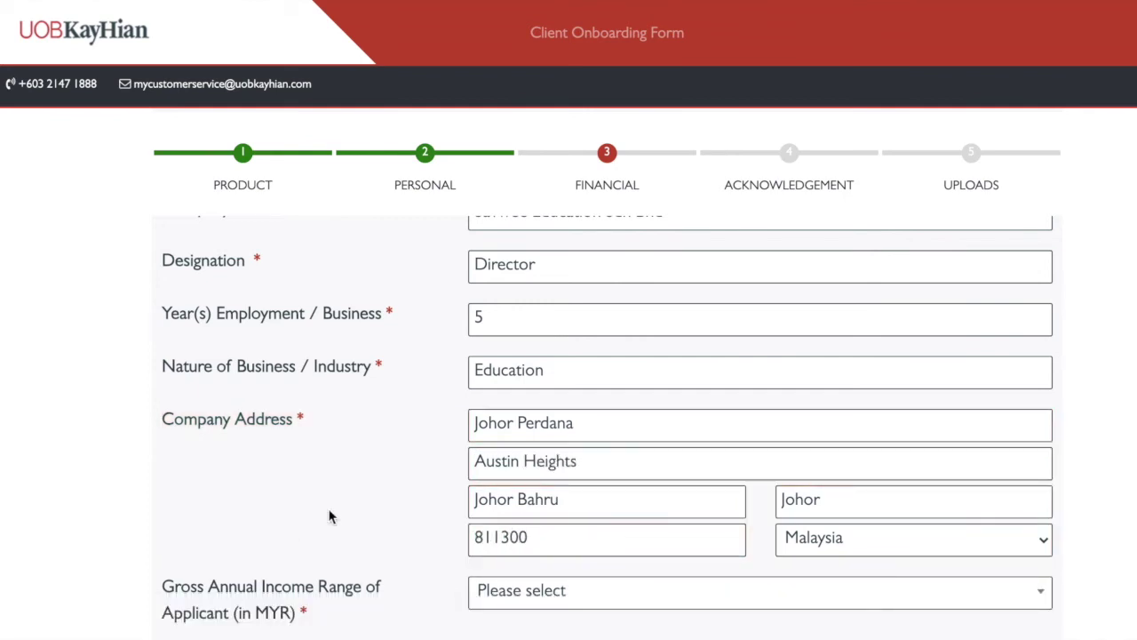
Choose the gross annual income range from the dropdown
{"action": "scroll", "coordinate": [504, 345], "scroll_direction": "down", "scroll_amount": 3}
{"action": "left_click", "coordinate": [568, 326]}
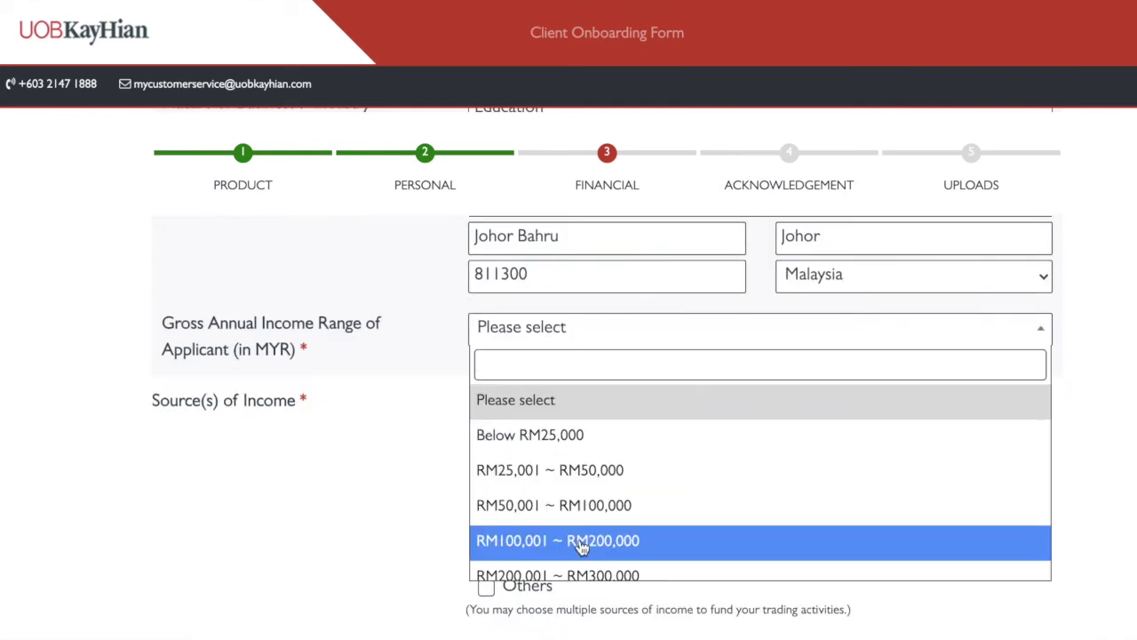
{"action": "scroll", "coordinate": [582, 541], "scroll_direction": "down", "scroll_amount": 2}
{"action": "left_click", "coordinate": [554, 469]}
{"action": "scroll", "coordinate": [373, 459], "scroll_direction": "down", "scroll_amount": 3}
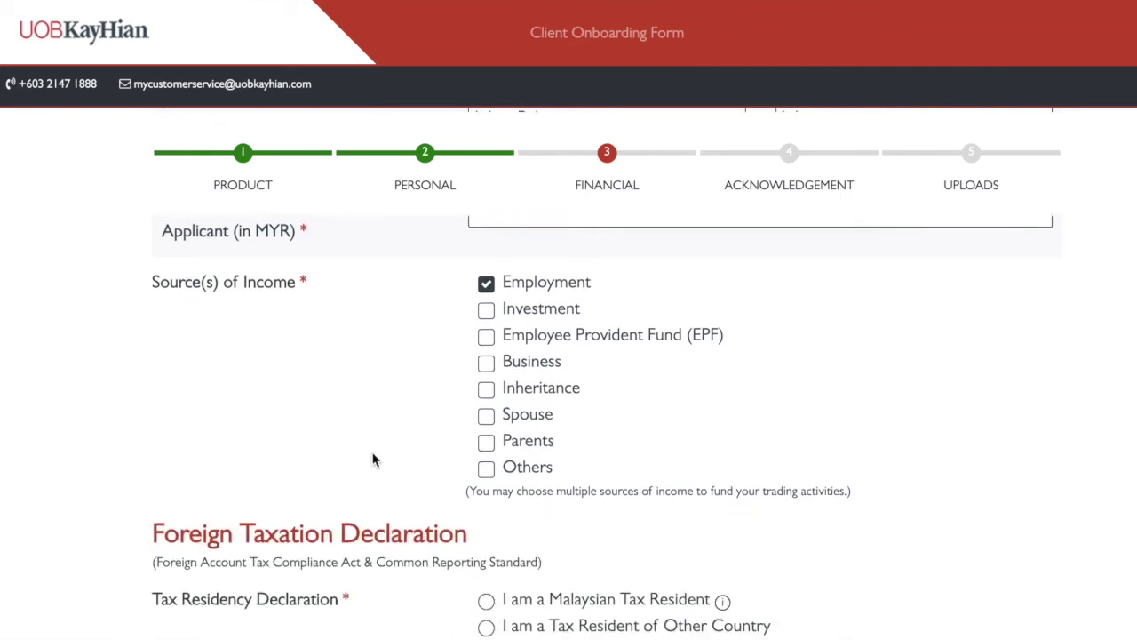
Declare 'I am a Malaysian Tax Resident'
{"action": "scroll", "coordinate": [327, 515], "scroll_direction": "down", "scroll_amount": 2}
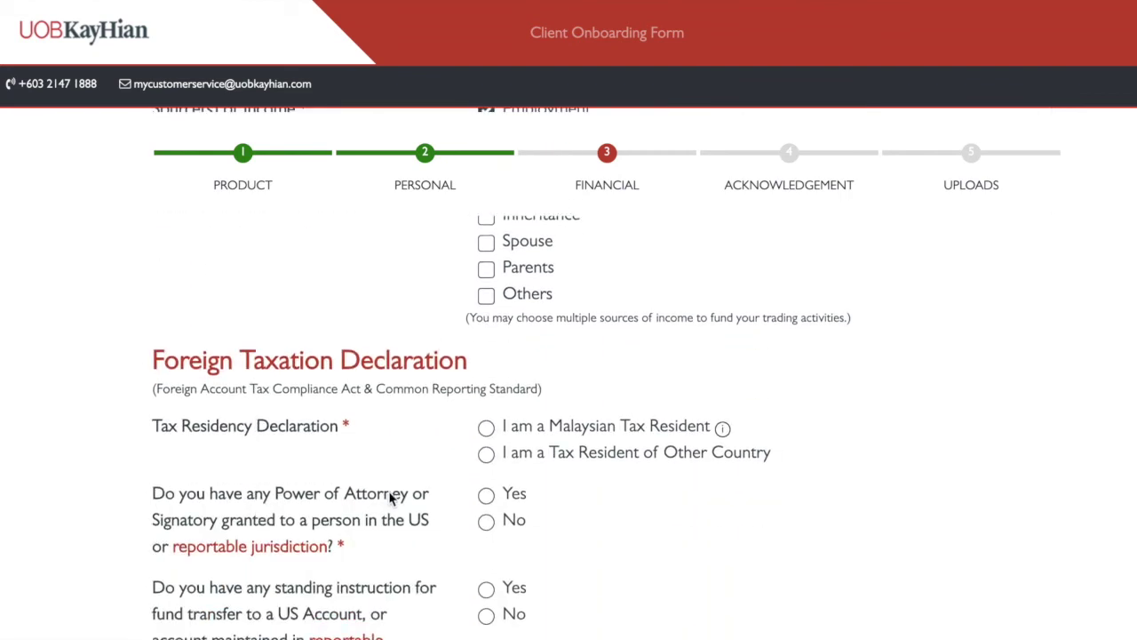
{"action": "scroll", "coordinate": [388, 499], "scroll_direction": "down", "scroll_amount": 2}
{"action": "scroll", "coordinate": [389, 499], "scroll_direction": "down", "scroll_amount": 1}
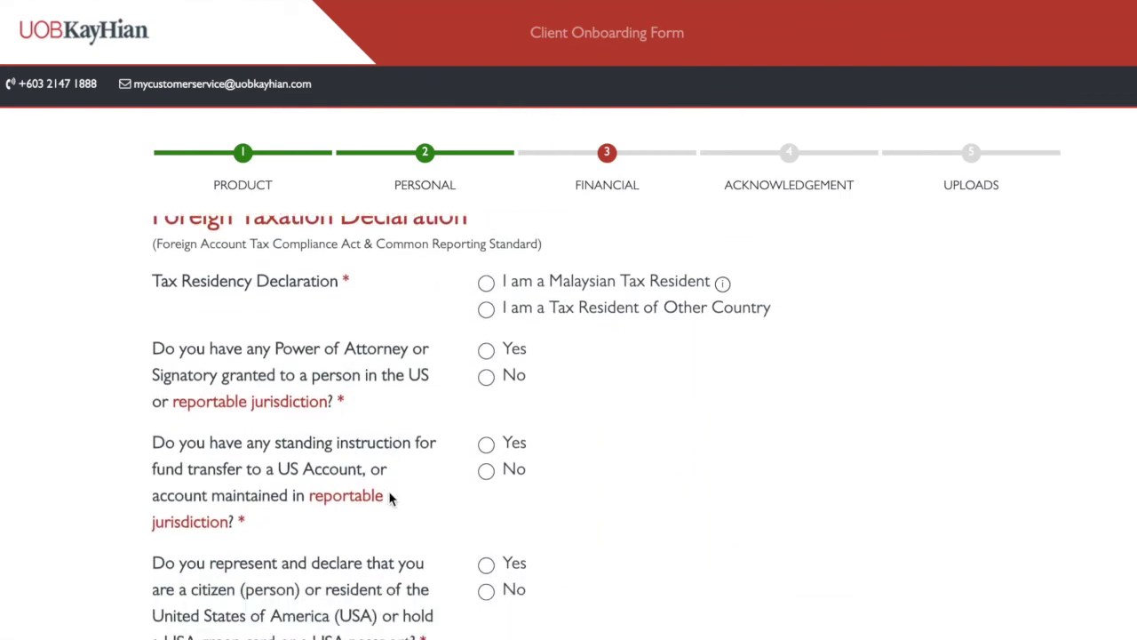
{"action": "left_click", "coordinate": [486, 284]}
Answer No to the Power of Attorney, US fund-transfer and USA citizen questions
{"action": "scroll", "coordinate": [492, 321], "scroll_direction": "down", "scroll_amount": 1}
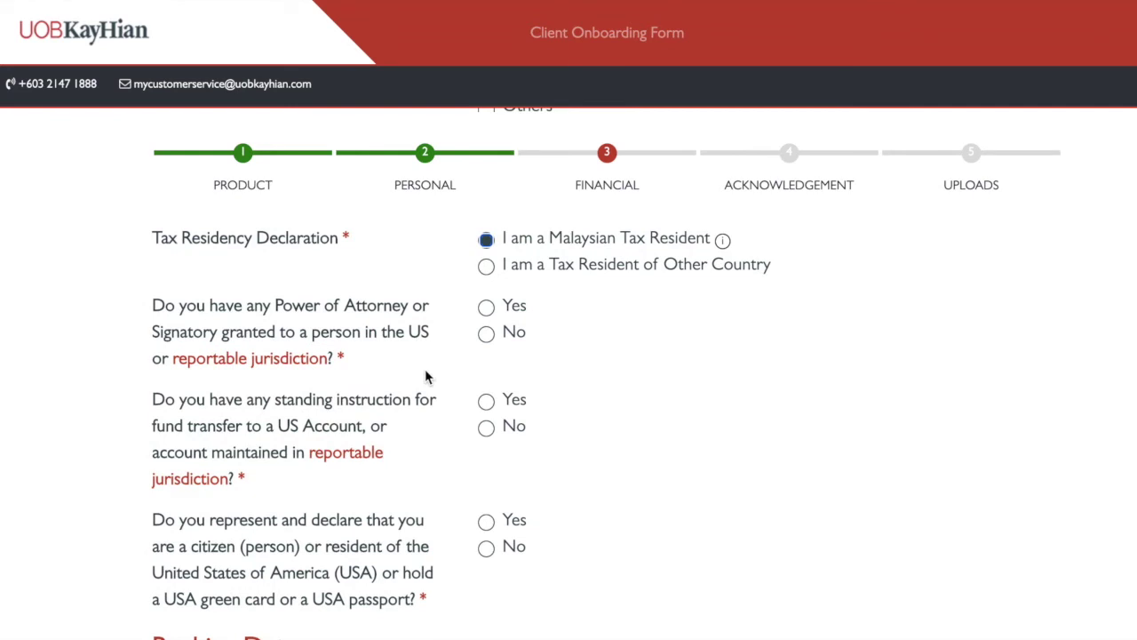
{"action": "scroll", "coordinate": [425, 377], "scroll_direction": "down", "scroll_amount": 2}
{"action": "scroll", "coordinate": [424, 377], "scroll_direction": "up", "scroll_amount": 1}
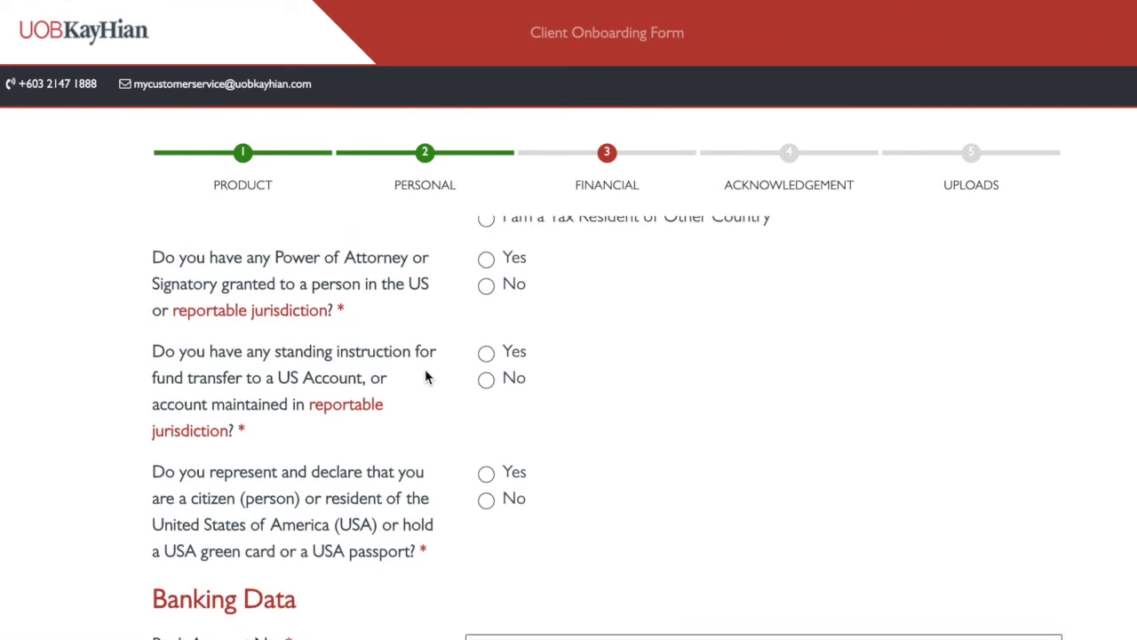
{"action": "scroll", "coordinate": [425, 369], "scroll_direction": "down", "scroll_amount": 1}
{"action": "left_click", "coordinate": [487, 261]}
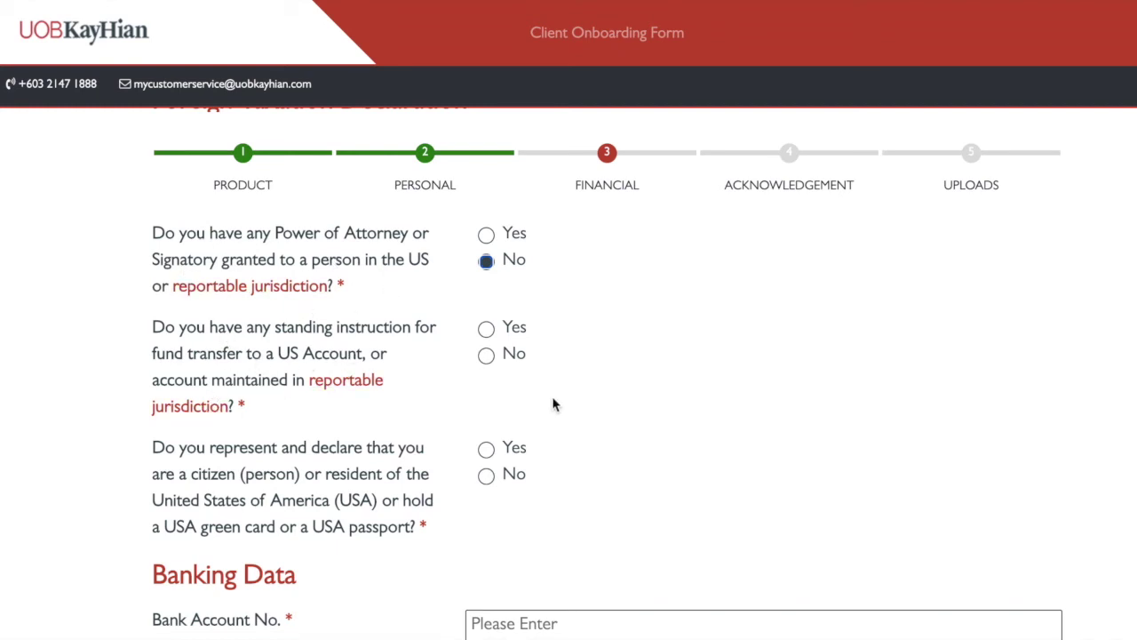
{"action": "left_click", "coordinate": [486, 354]}
{"action": "scroll", "coordinate": [310, 278], "scroll_direction": "down", "scroll_amount": 1}
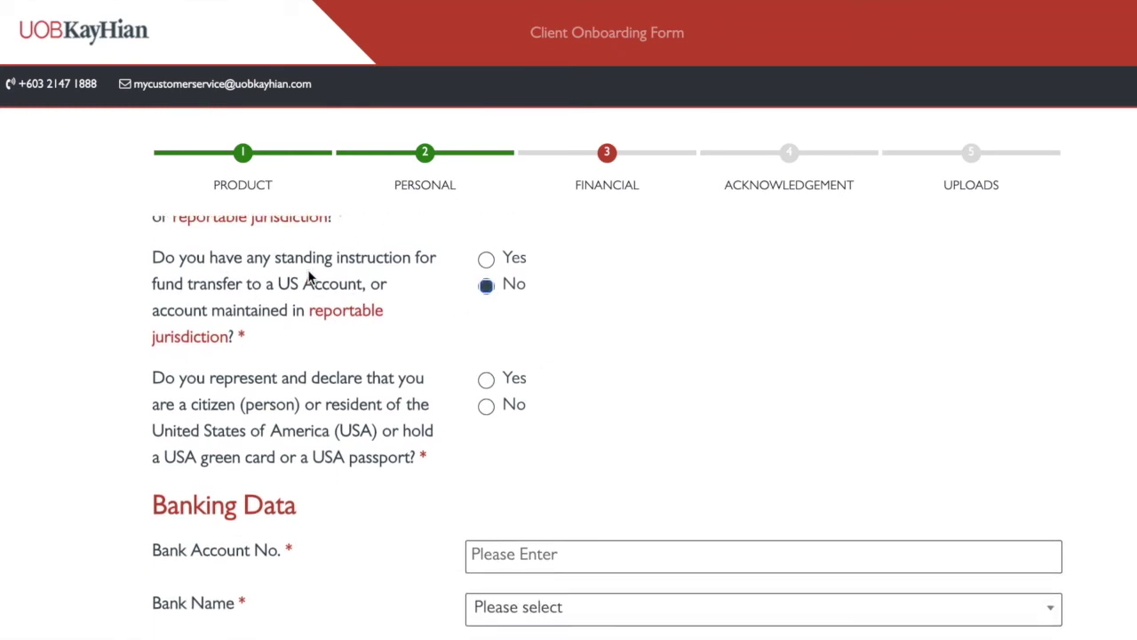
{"action": "scroll", "coordinate": [265, 424], "scroll_direction": "down", "scroll_amount": 1}
{"action": "left_click", "coordinate": [487, 355]}
Enter the bank account number in Bank Account No
{"action": "scroll", "coordinate": [396, 471], "scroll_direction": "down", "scroll_amount": 2}
{"action": "left_click", "coordinate": [541, 399]}
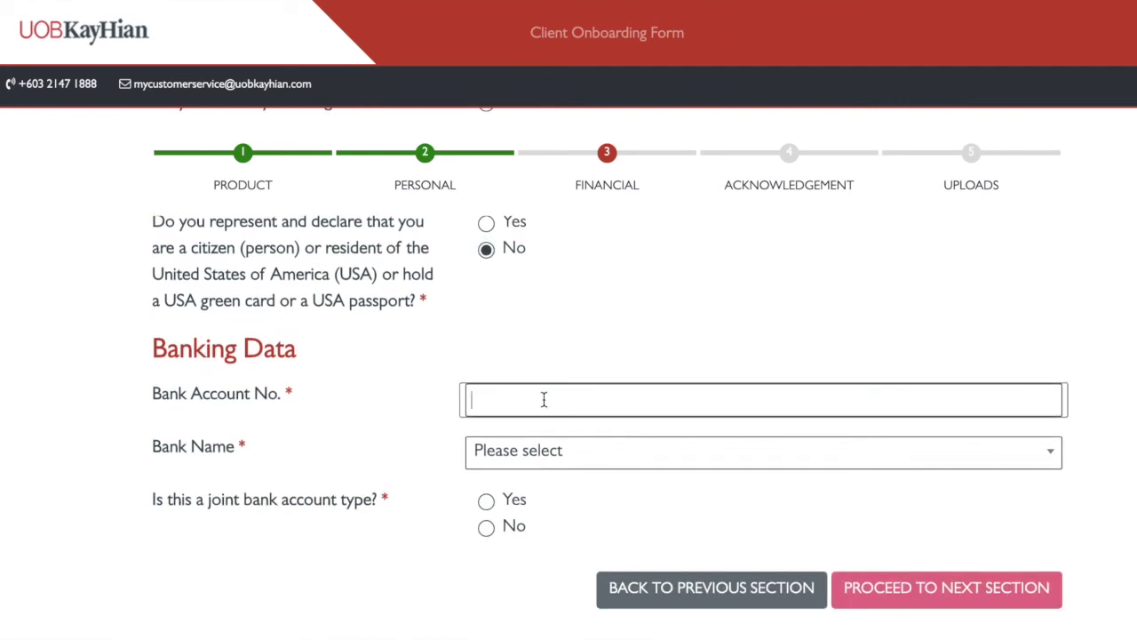
{"action": "scroll", "coordinate": [541, 399], "scroll_direction": "down", "scroll_amount": 2}
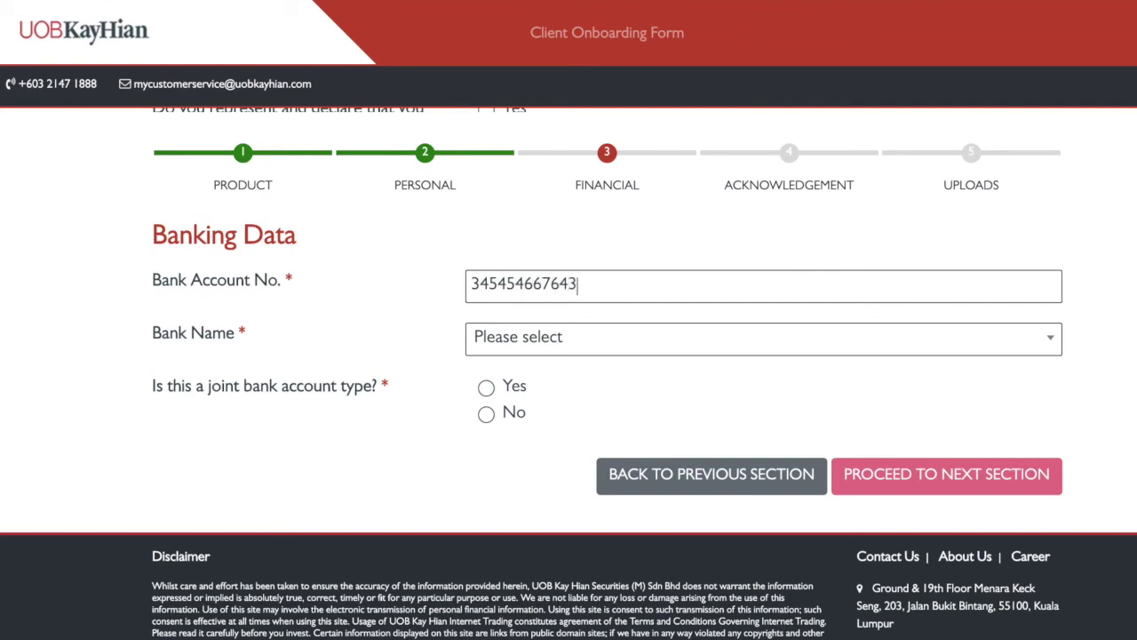
Set the bank to CIMB BANK BERHAD, mark it not joint, and continue to Acknowledgement
{"action": "left_click", "coordinate": [541, 341]}
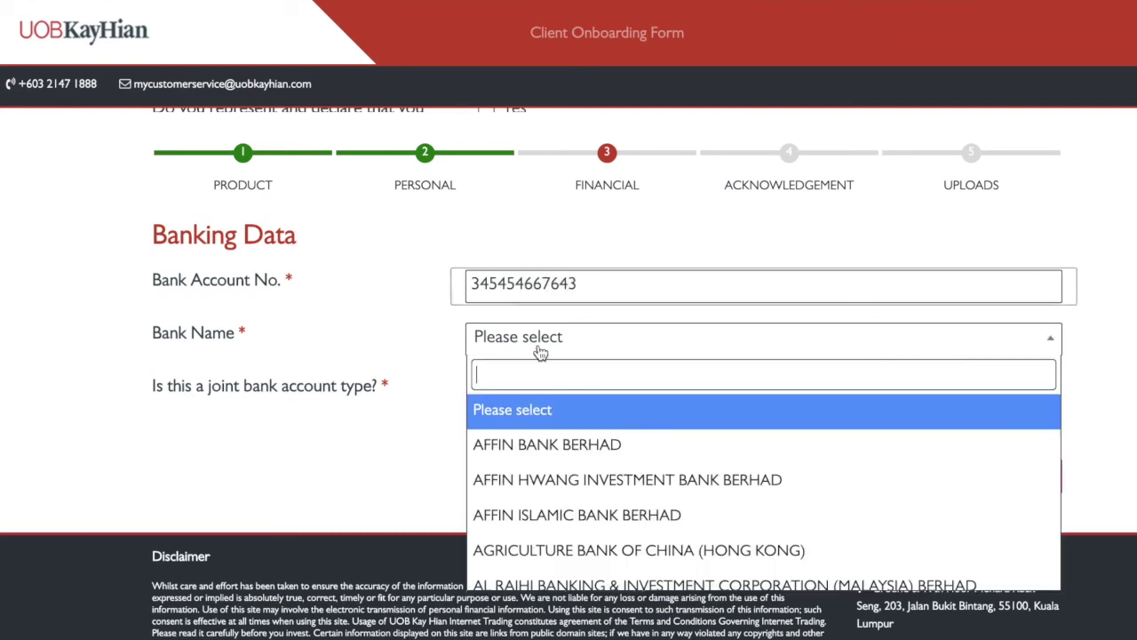
{"action": "scroll", "coordinate": [553, 507], "scroll_direction": "down", "scroll_amount": 4}
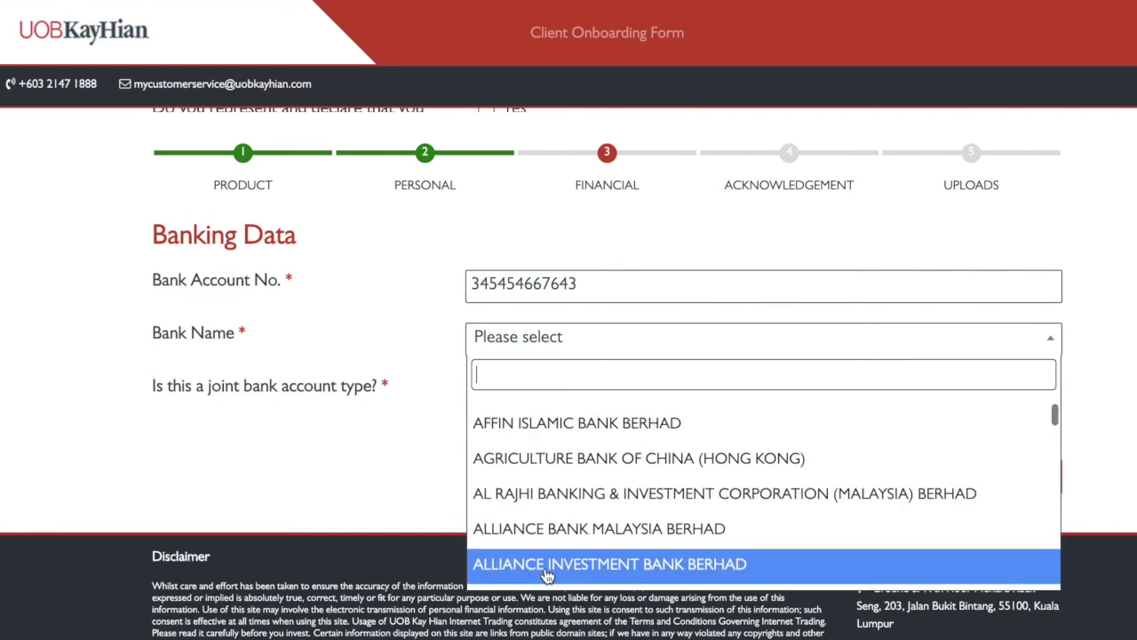
{"action": "scroll", "coordinate": [561, 525], "scroll_direction": "down", "scroll_amount": 2}
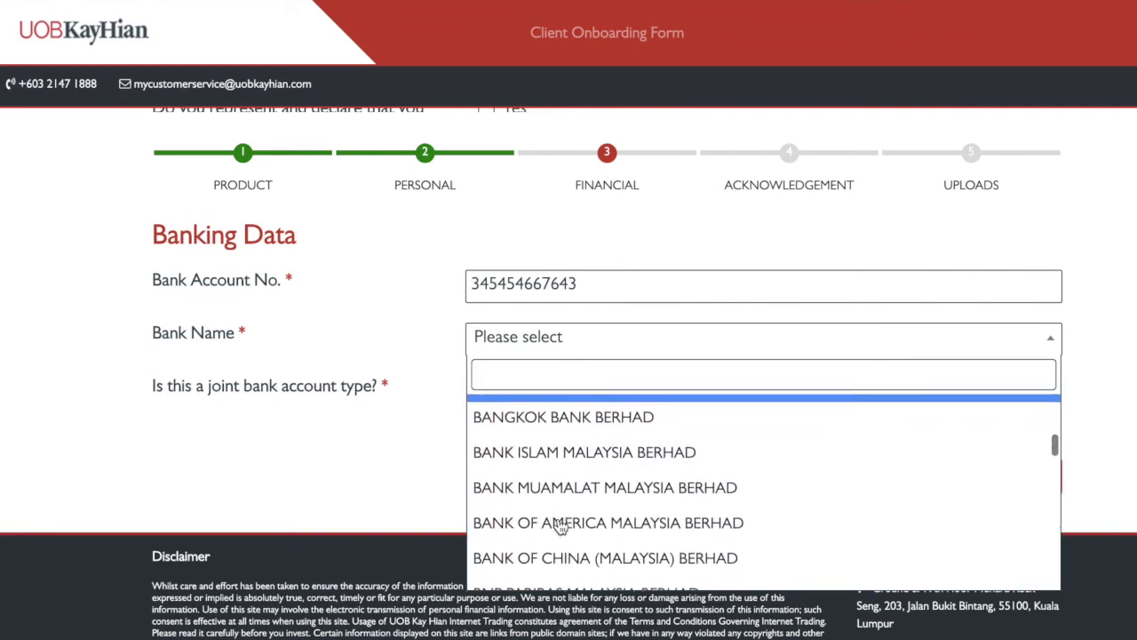
{"action": "scroll", "coordinate": [573, 474], "scroll_direction": "down", "scroll_amount": 2}
{"action": "scroll", "coordinate": [579, 450], "scroll_direction": "down", "scroll_amount": 2}
{"action": "left_click", "coordinate": [579, 464]}
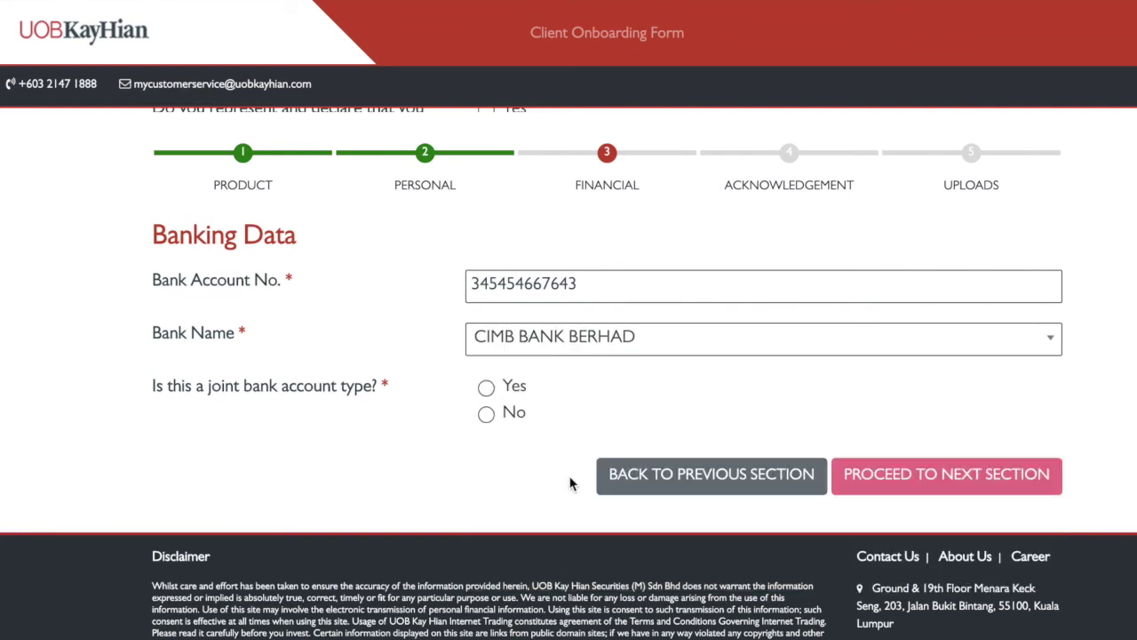
{"action": "left_click", "coordinate": [487, 414]}
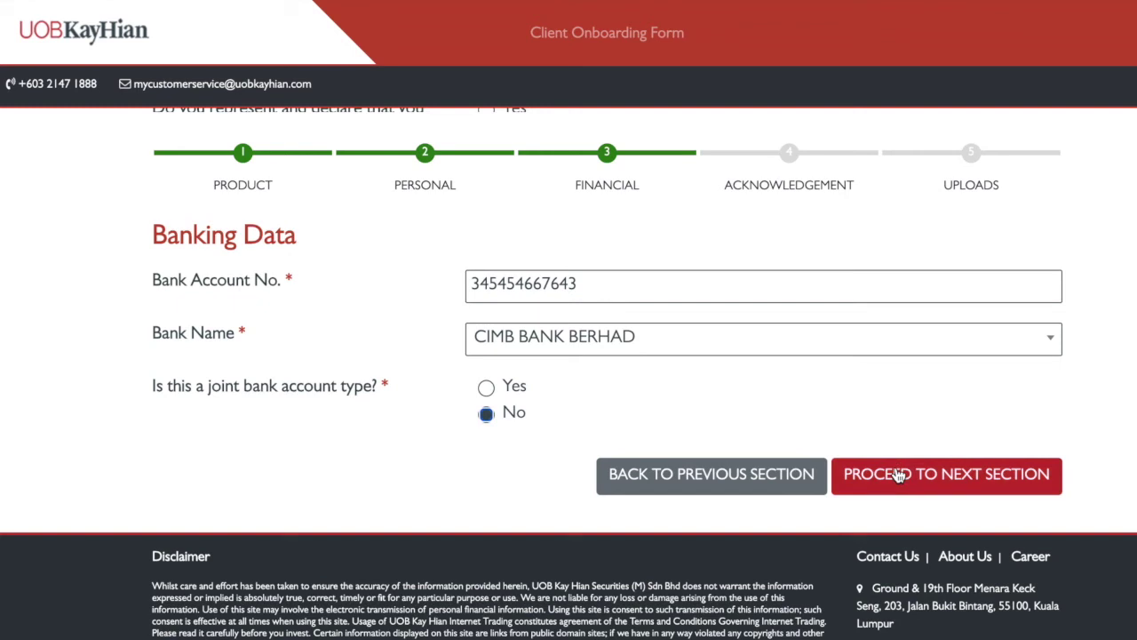
{"action": "left_click", "coordinate": [899, 477]}
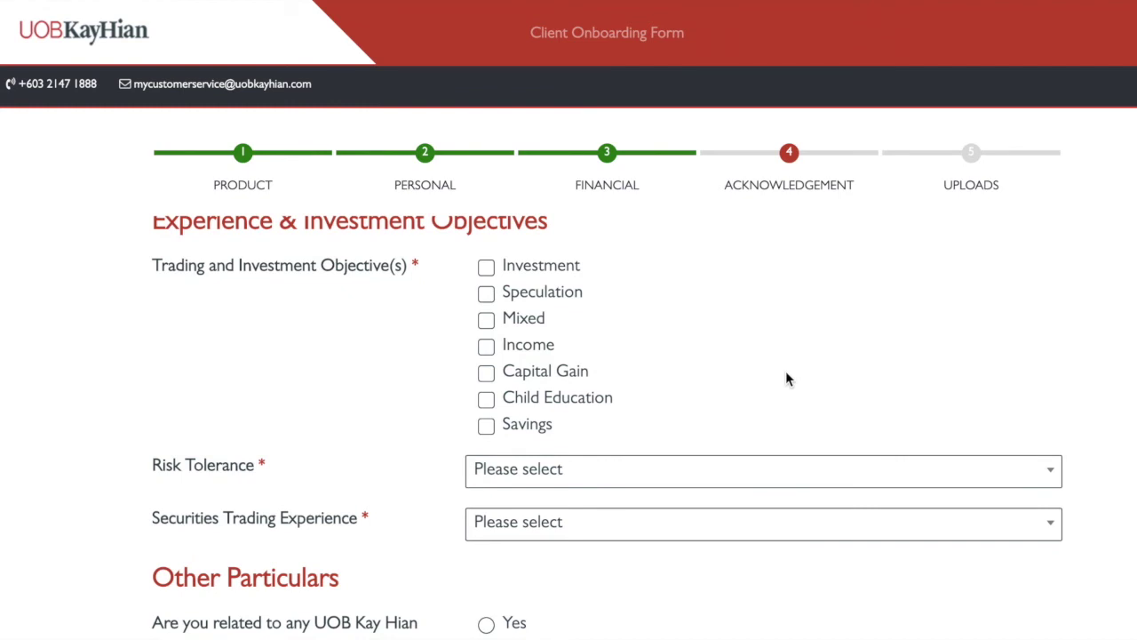
Tick Investment, Mixed, Income, Capital Gain, Child Education and Savings as trading objectives
{"action": "left_click", "coordinate": [490, 270]}
{"action": "left_click", "coordinate": [486, 322]}
{"action": "left_click", "coordinate": [486, 347]}
{"action": "left_click", "coordinate": [486, 373]}
{"action": "left_click", "coordinate": [486, 425]}
{"action": "left_click", "coordinate": [486, 398]}
Set risk tolerance to Moderate and securities trading experience to More Than 5 Years
{"action": "left_click", "coordinate": [504, 483]}
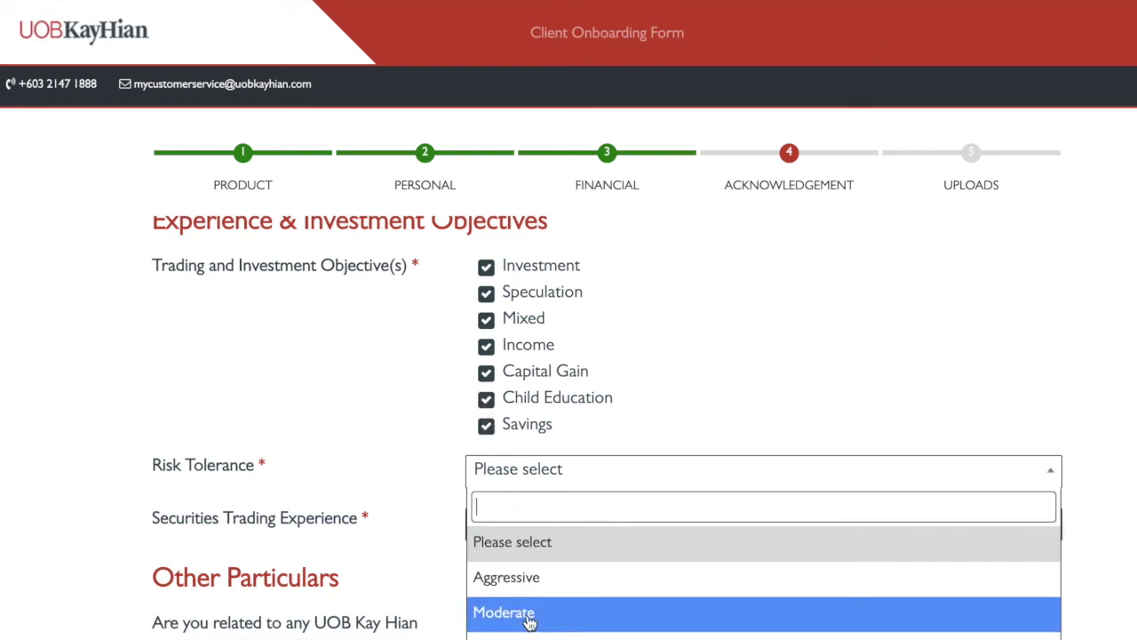
{"action": "left_click", "coordinate": [527, 615]}
{"action": "scroll", "coordinate": [533, 569], "scroll_direction": "down", "scroll_amount": 1}
{"action": "left_click", "coordinate": [541, 500]}
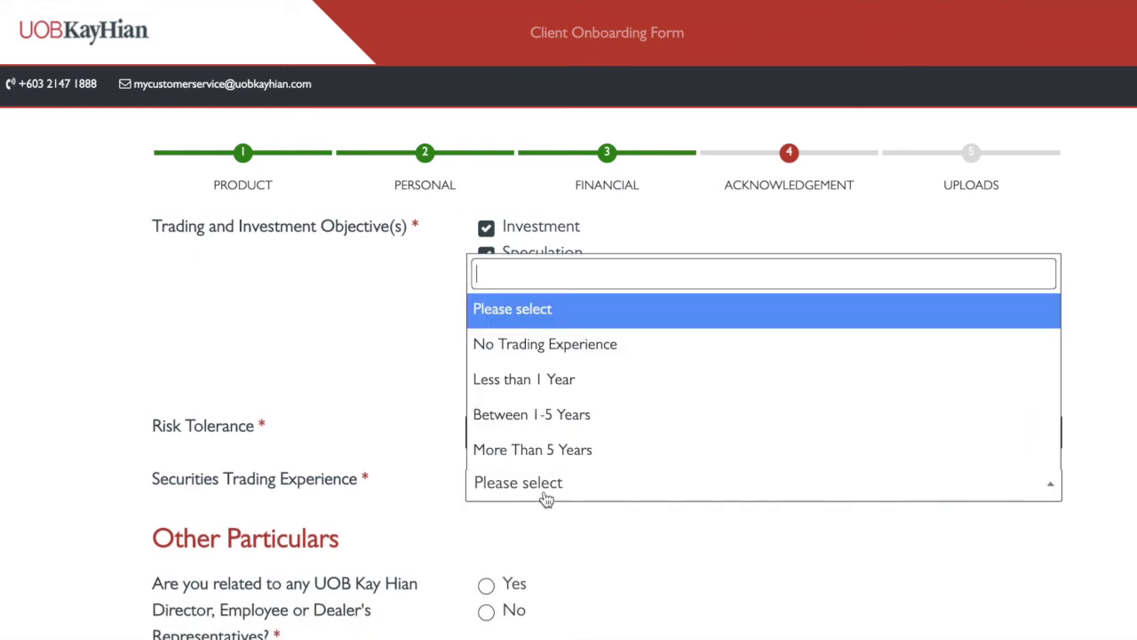
{"action": "left_click", "coordinate": [572, 450]}
{"action": "scroll", "coordinate": [375, 421], "scroll_direction": "up", "scroll_amount": 1}
{"action": "scroll", "coordinate": [375, 422], "scroll_direction": "down", "scroll_amount": 2}
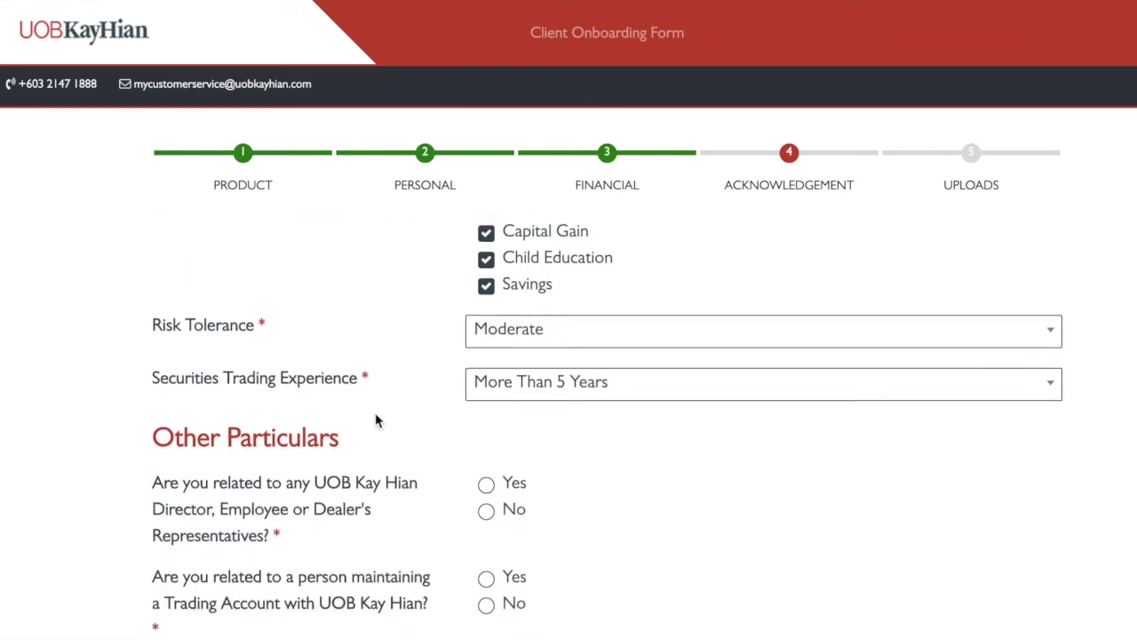
{"action": "scroll", "coordinate": [426, 477], "scroll_direction": "up", "scroll_amount": 3}
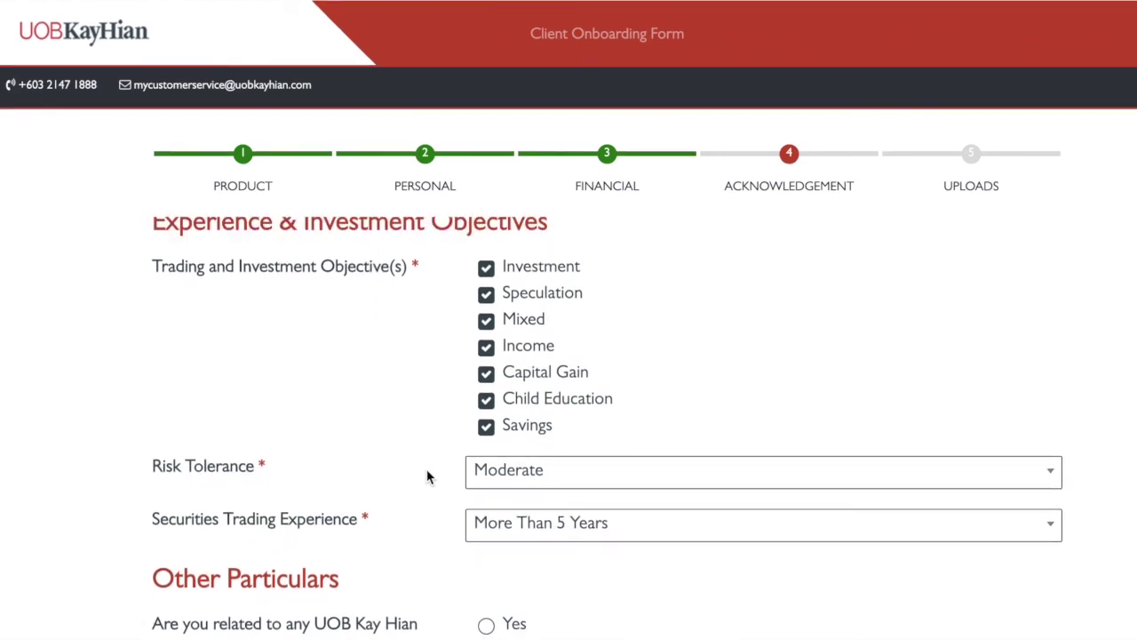
{"action": "scroll", "coordinate": [428, 446], "scroll_direction": "down", "scroll_amount": 3}
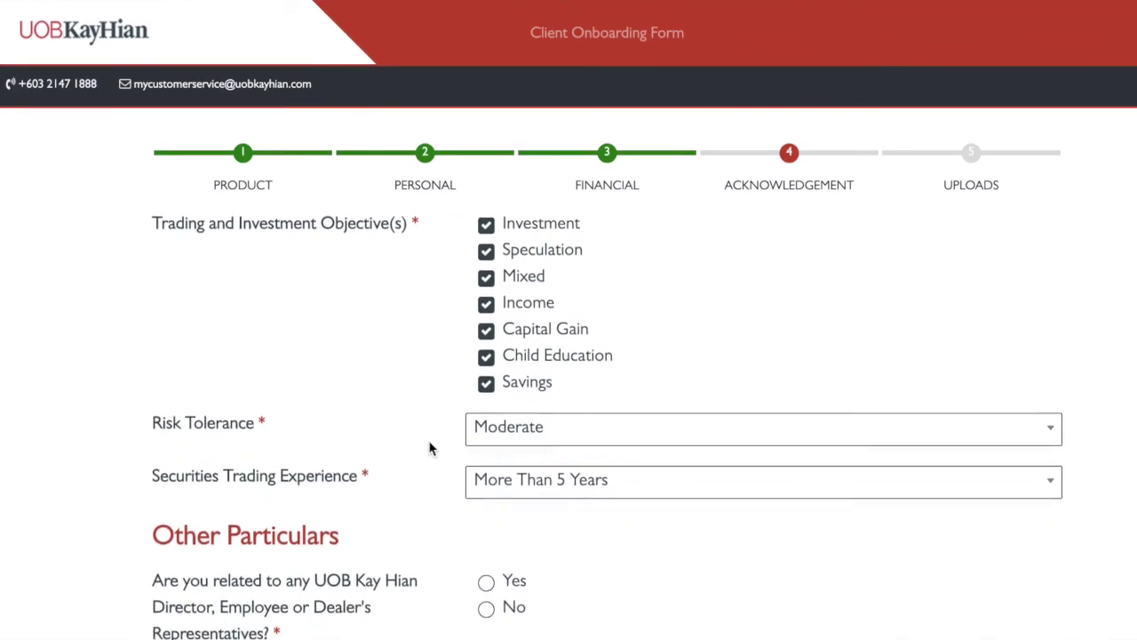
In Other Particulars, answer No to the related trading account question
{"action": "scroll", "coordinate": [446, 480], "scroll_direction": "down", "scroll_amount": 2}
{"action": "scroll", "coordinate": [447, 485], "scroll_direction": "down", "scroll_amount": 1}
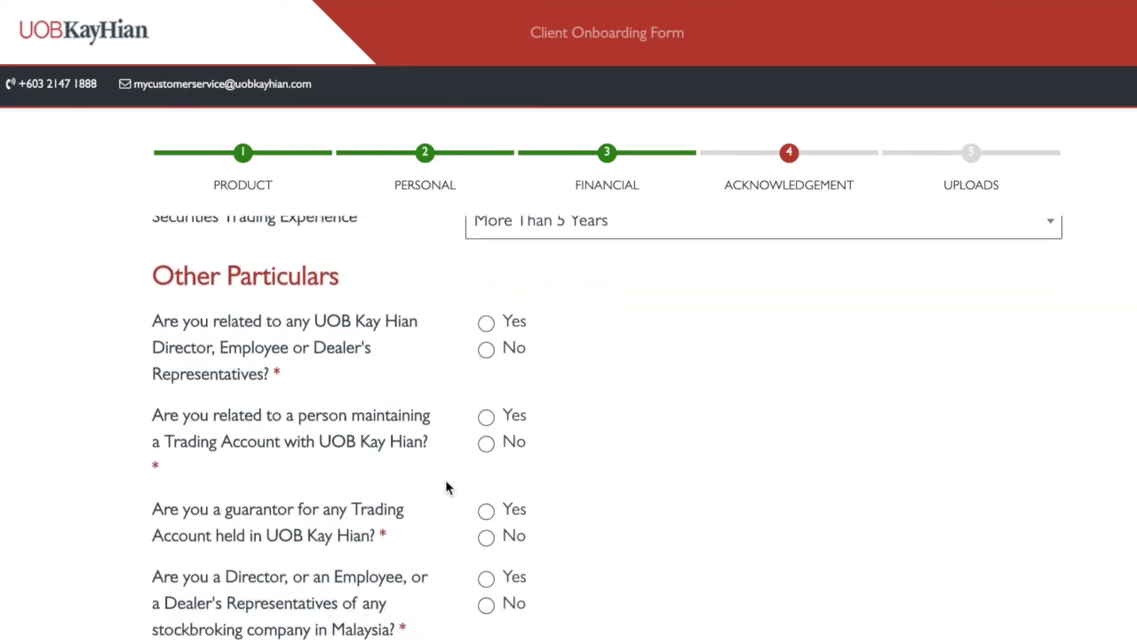
{"action": "scroll", "coordinate": [446, 486], "scroll_direction": "down", "scroll_amount": 1}
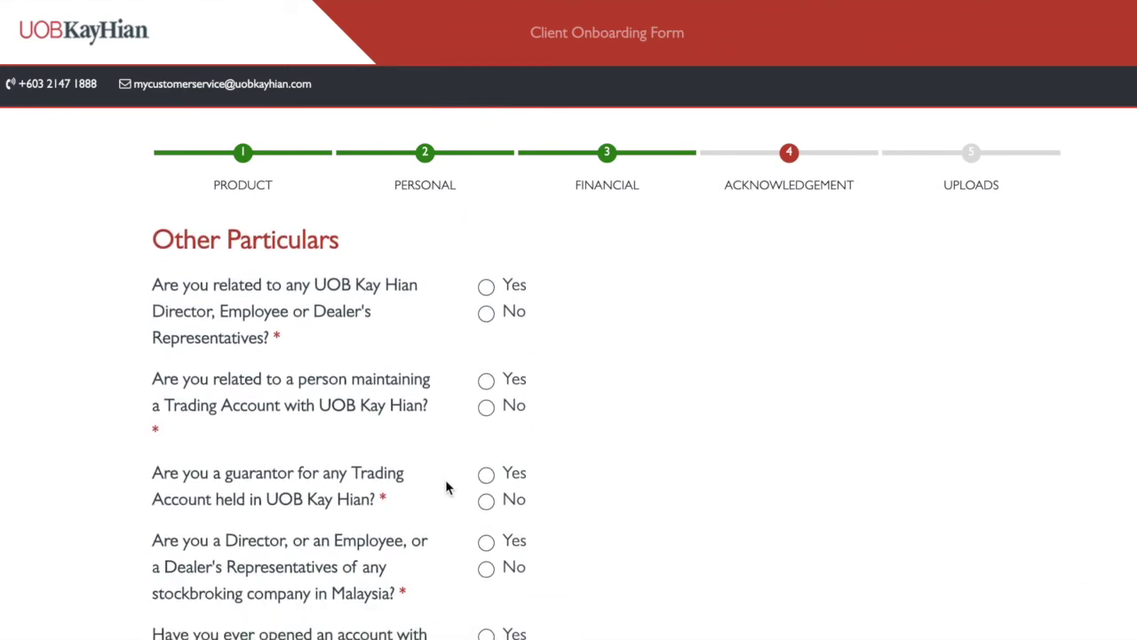
{"action": "scroll", "coordinate": [446, 487], "scroll_direction": "up", "scroll_amount": 6}
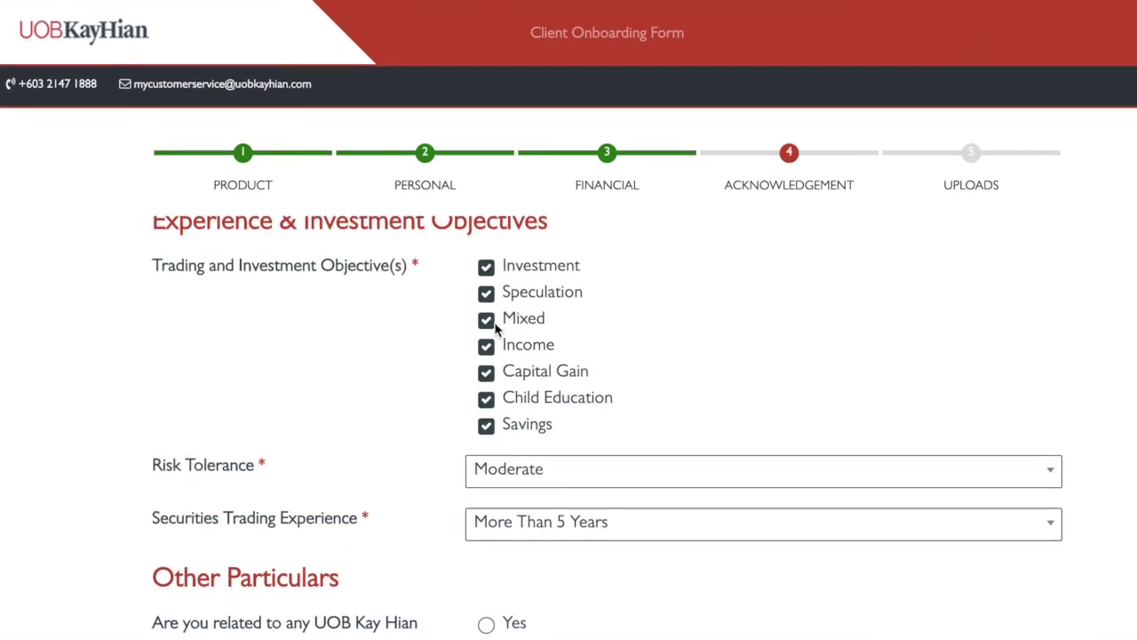
{"action": "scroll", "coordinate": [478, 603], "scroll_direction": "down", "scroll_amount": 6}
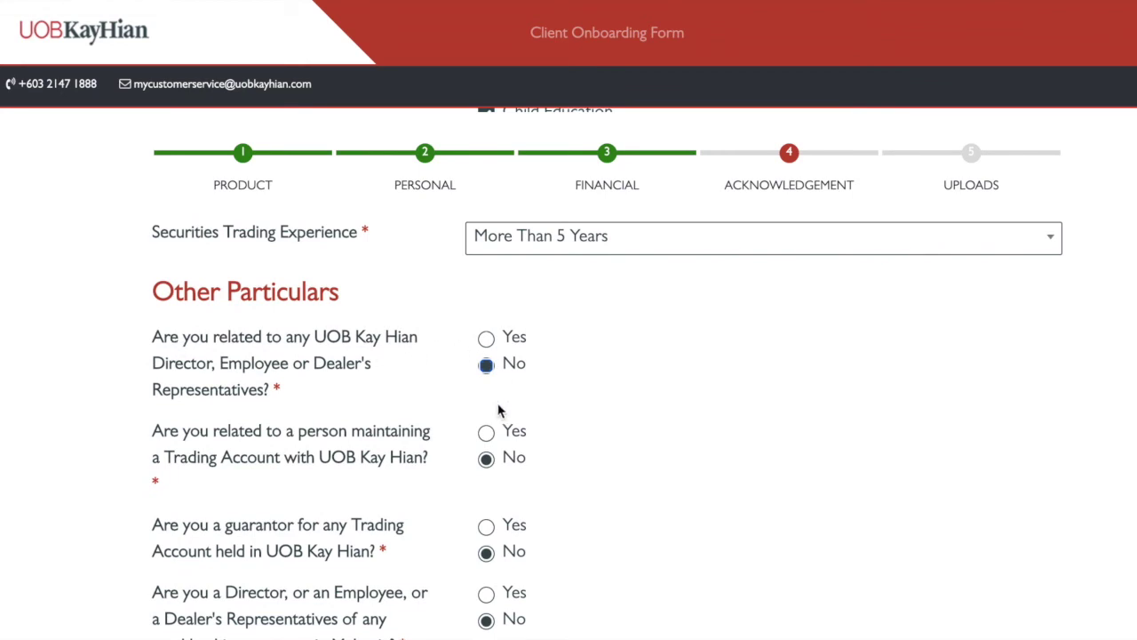
{"action": "scroll", "coordinate": [497, 409], "scroll_direction": "down", "scroll_amount": 1}
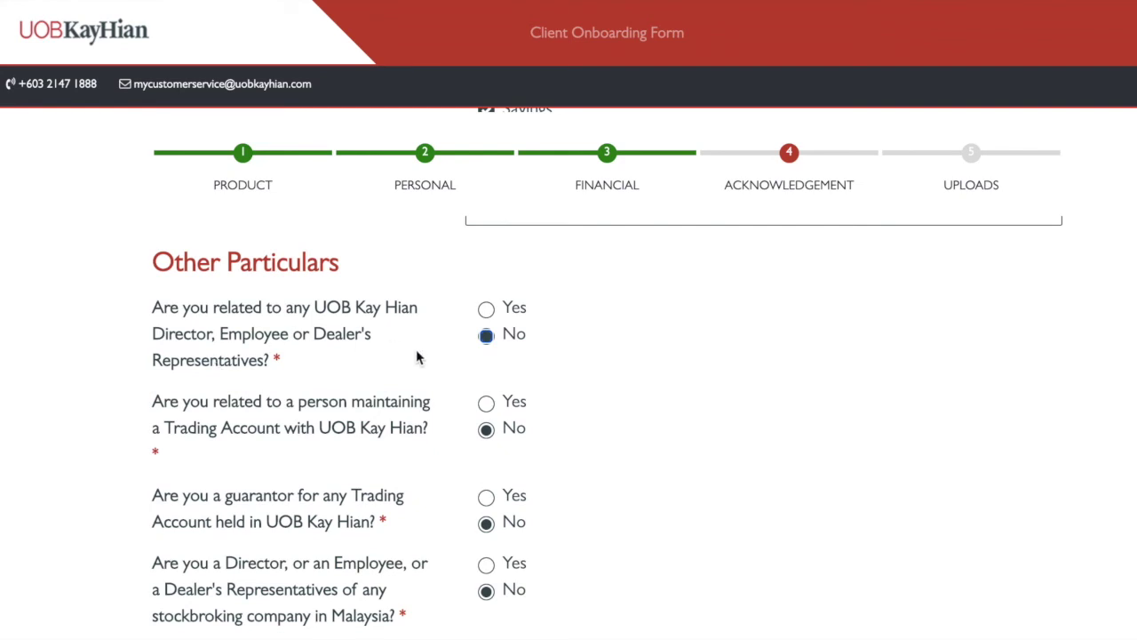
{"action": "scroll", "coordinate": [506, 346], "scroll_direction": "down", "scroll_amount": 1}
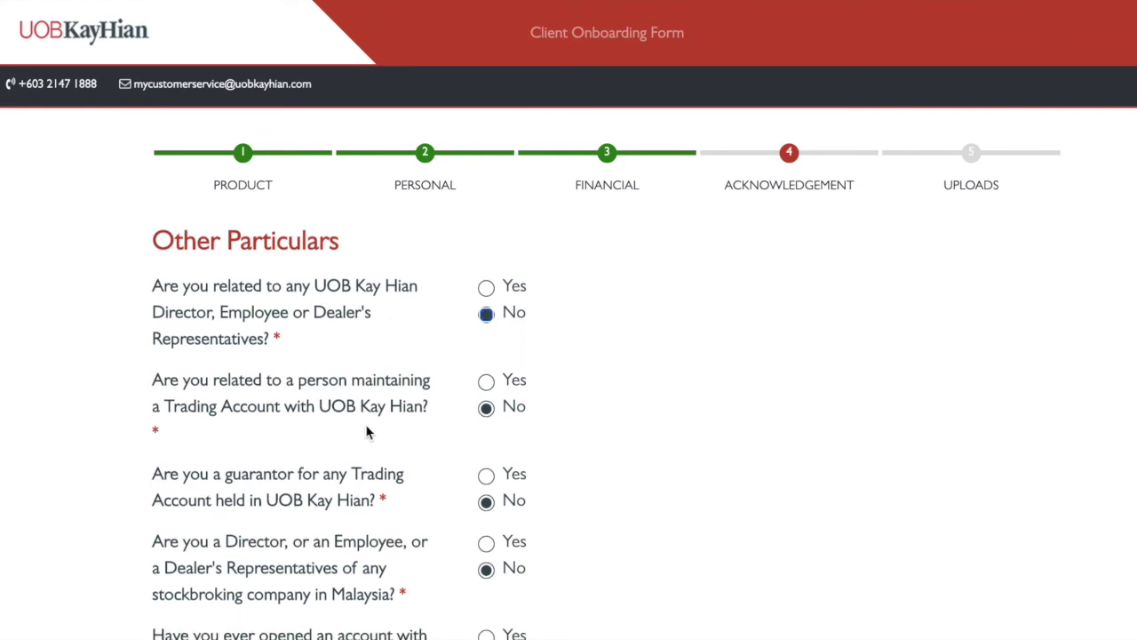
{"action": "scroll", "coordinate": [439, 432], "scroll_direction": "down", "scroll_amount": 1}
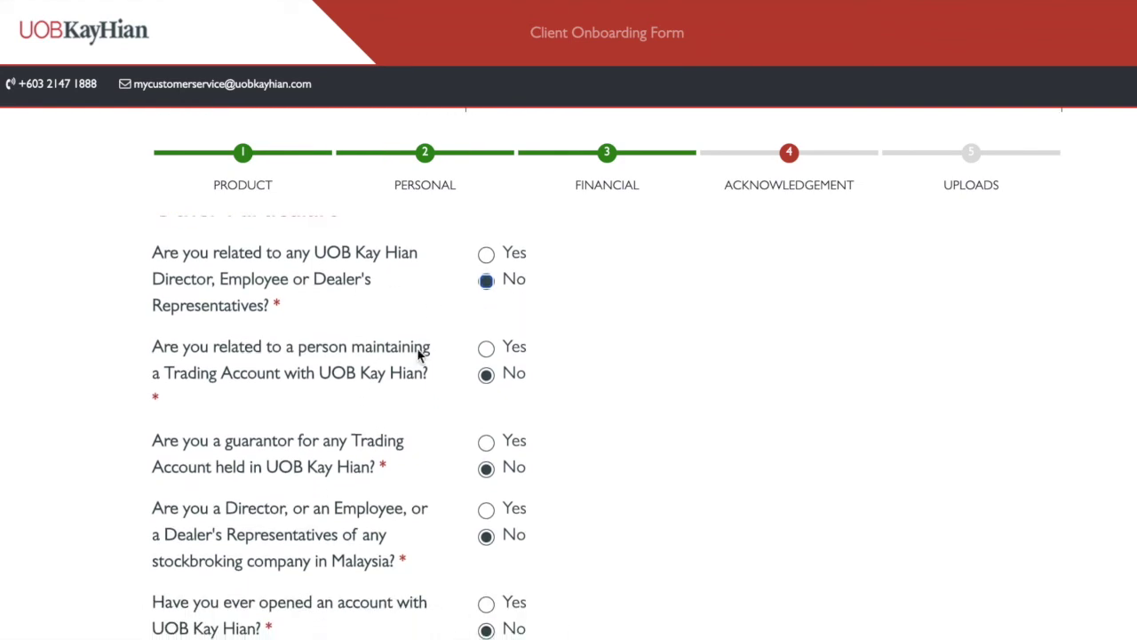
{"action": "left_click", "coordinate": [486, 351]}
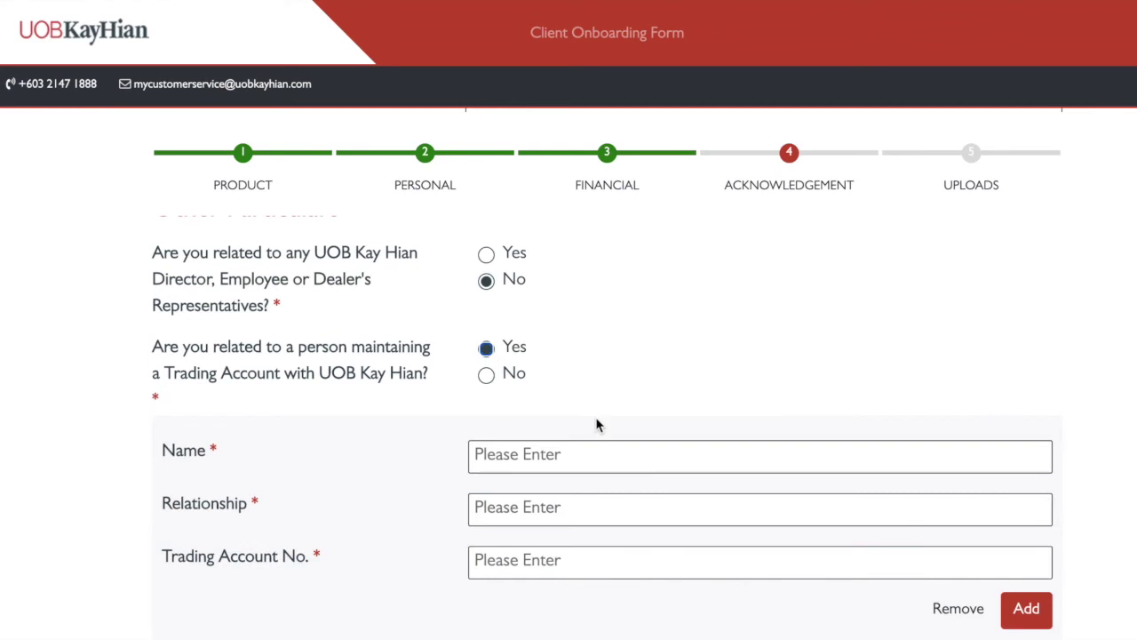
{"action": "scroll", "coordinate": [582, 497], "scroll_direction": "down", "scroll_amount": 1}
{"action": "scroll", "coordinate": [554, 525], "scroll_direction": "up", "scroll_amount": 3}
{"action": "left_click", "coordinate": [487, 429]}
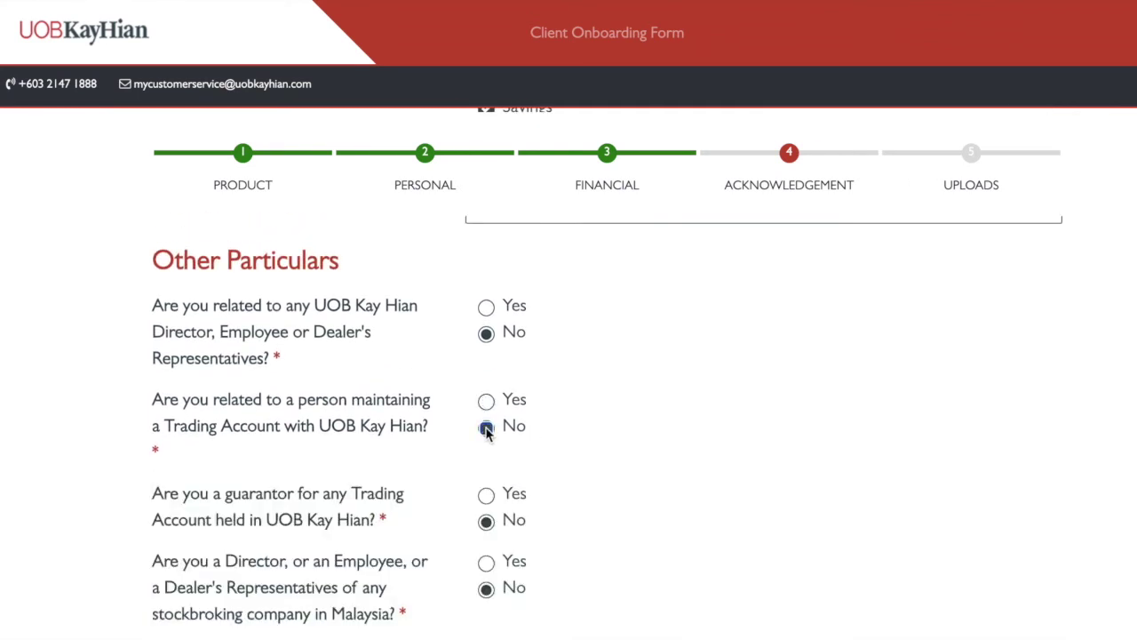
Answer Yes to the financial commitments question, revealing bank and commitment fields
{"action": "scroll", "coordinate": [487, 434], "scroll_direction": "down", "scroll_amount": 2}
{"action": "scroll", "coordinate": [498, 480], "scroll_direction": "down", "scroll_amount": 3}
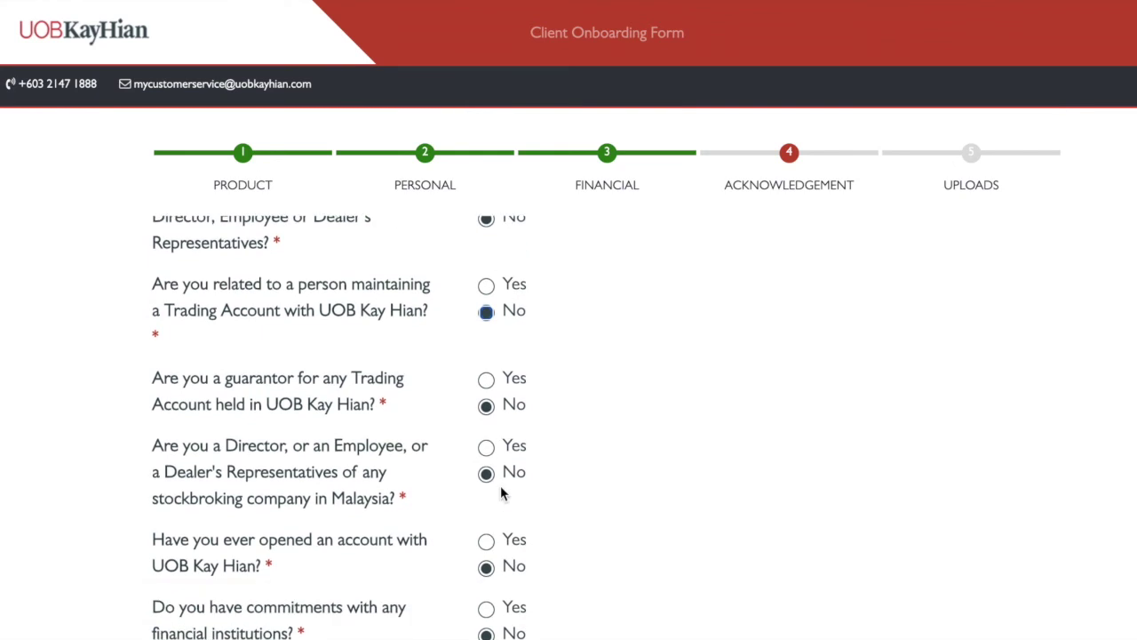
{"action": "scroll", "coordinate": [621, 460], "scroll_direction": "down", "scroll_amount": 3}
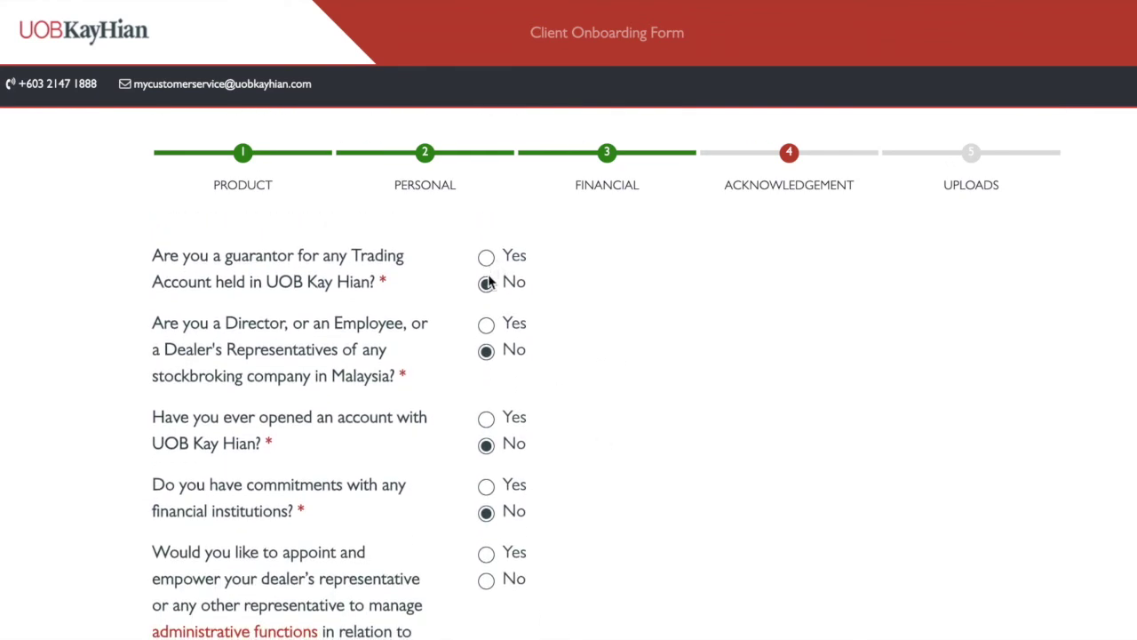
{"action": "scroll", "coordinate": [489, 285], "scroll_direction": "down", "scroll_amount": 2}
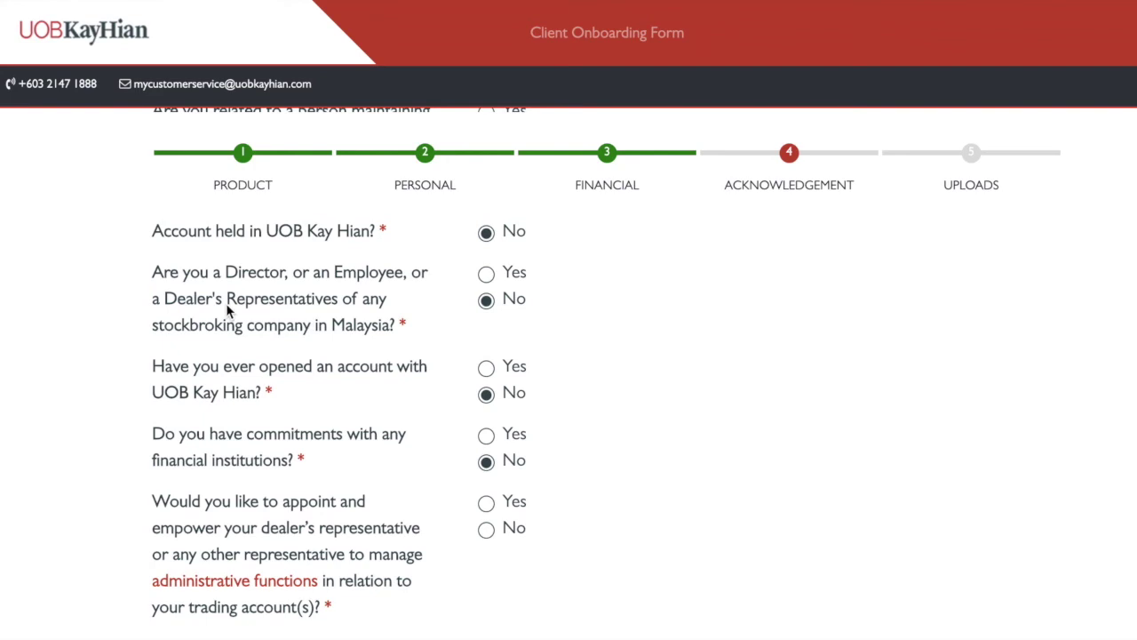
{"action": "scroll", "coordinate": [508, 311], "scroll_direction": "down", "scroll_amount": 1}
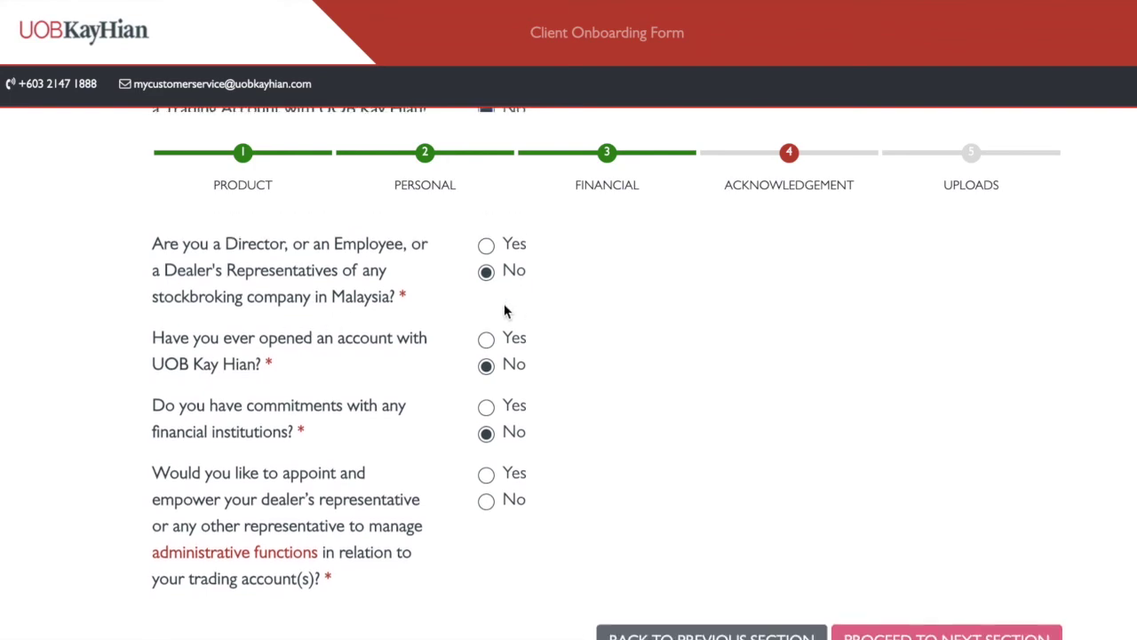
{"action": "scroll", "coordinate": [380, 435], "scroll_direction": "down", "scroll_amount": 1}
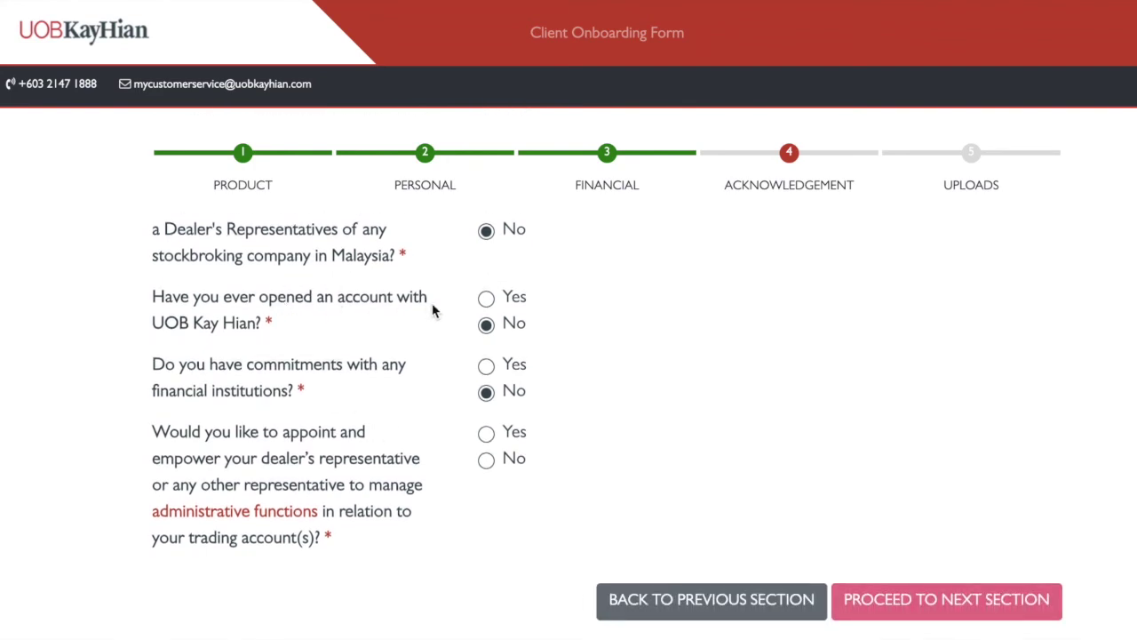
{"action": "scroll", "coordinate": [521, 339], "scroll_direction": "down", "scroll_amount": 1}
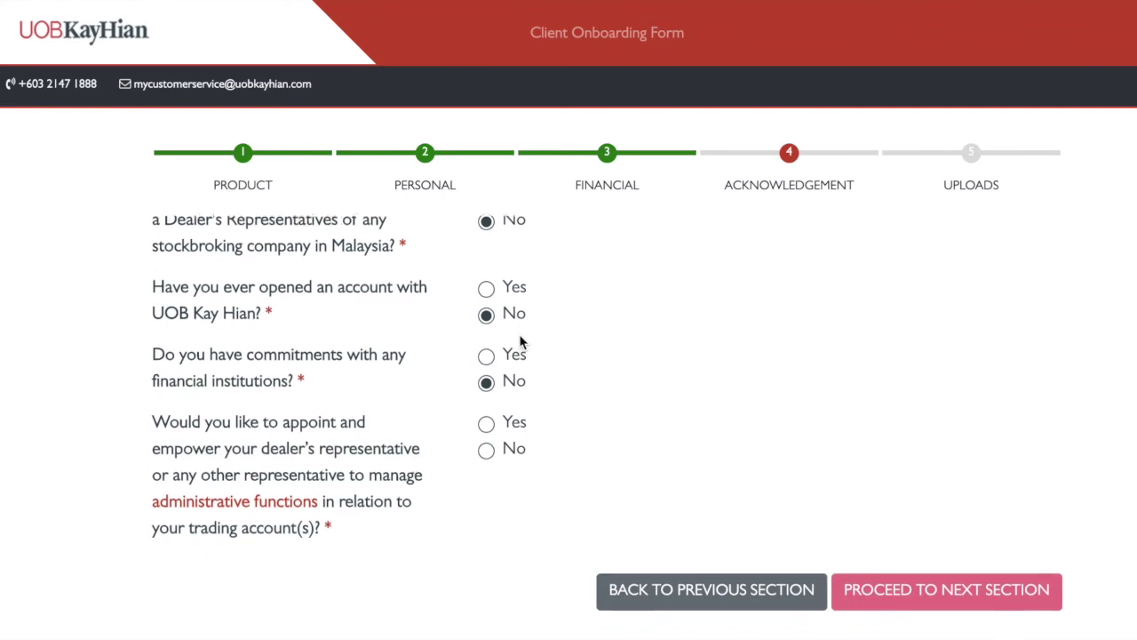
{"action": "left_click", "coordinate": [488, 349]}
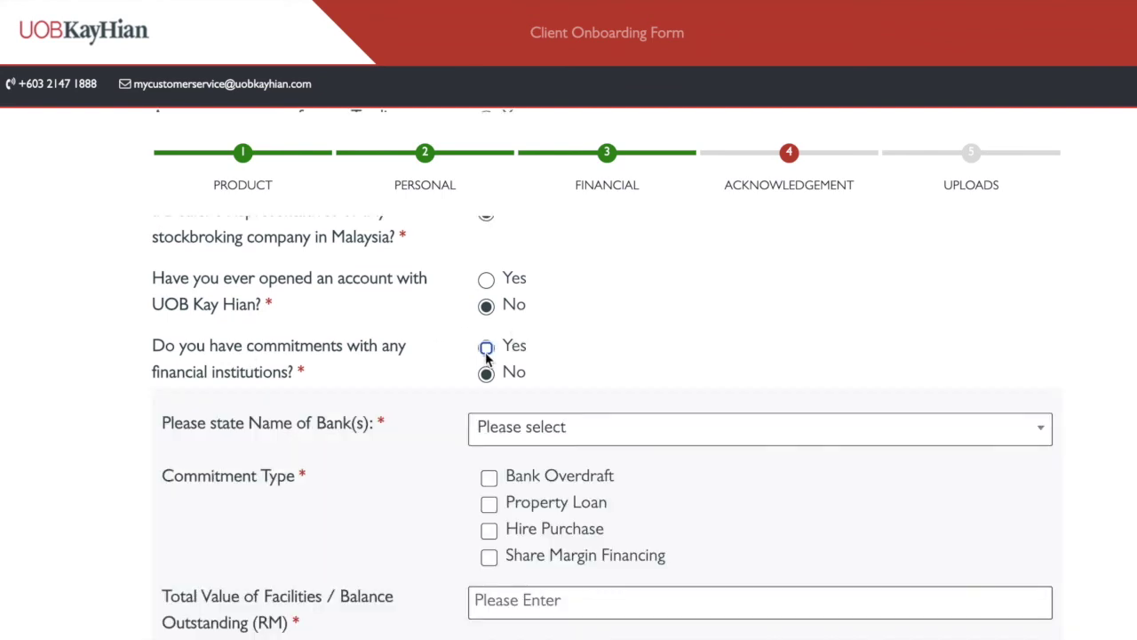
Change the financial commitments answer back to No without choosing a bank
{"action": "scroll", "coordinate": [489, 410], "scroll_direction": "down", "scroll_amount": 1}
{"action": "left_click", "coordinate": [518, 401]}
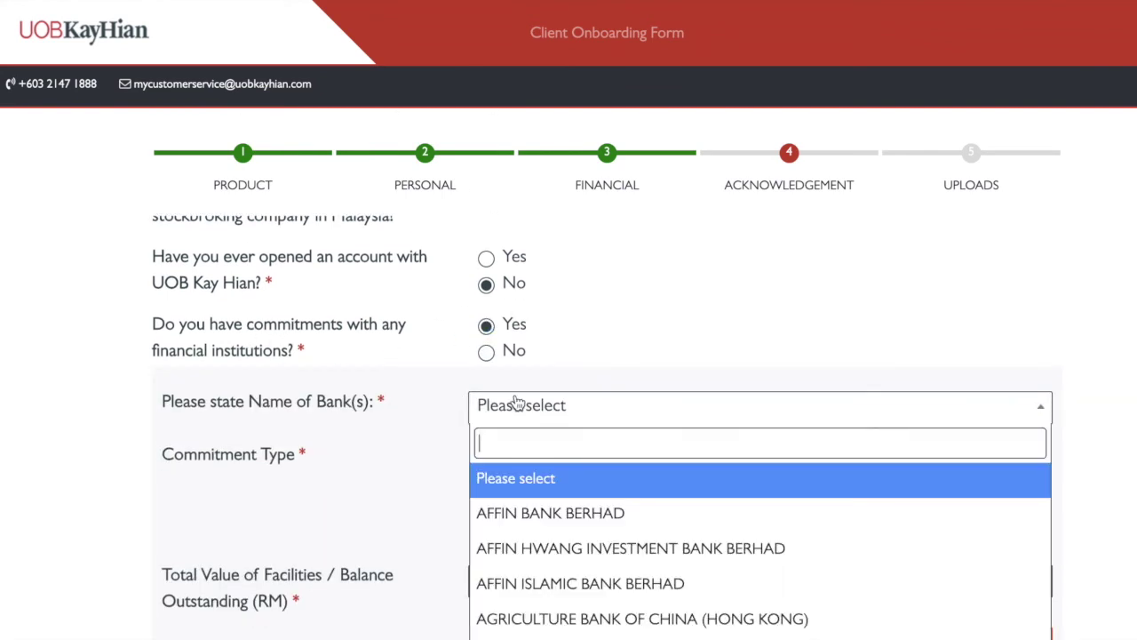
{"action": "left_click", "coordinate": [330, 596]}
{"action": "scroll", "coordinate": [332, 597], "scroll_direction": "down", "scroll_amount": 2}
{"action": "scroll", "coordinate": [403, 464], "scroll_direction": "up", "scroll_amount": 5}
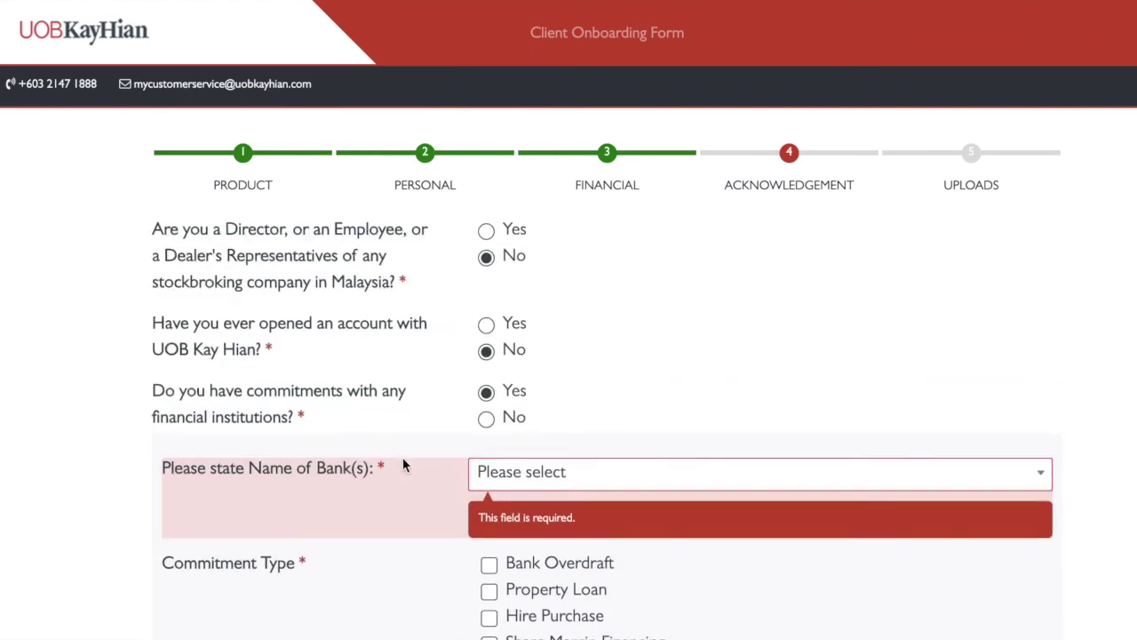
{"action": "left_click", "coordinate": [486, 491]}
Answer Yes to appointing a representative, choose 'My dealer's representative', and proceed to Uploads
{"action": "scroll", "coordinate": [499, 562], "scroll_direction": "down", "scroll_amount": 2}
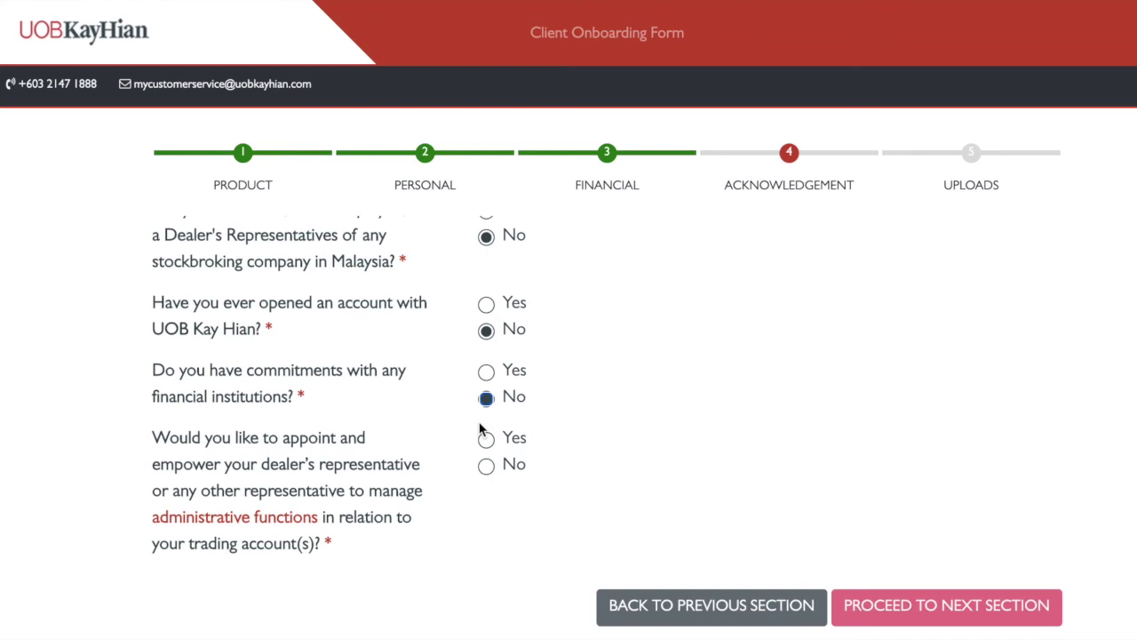
{"action": "scroll", "coordinate": [479, 429], "scroll_direction": "down", "scroll_amount": 1}
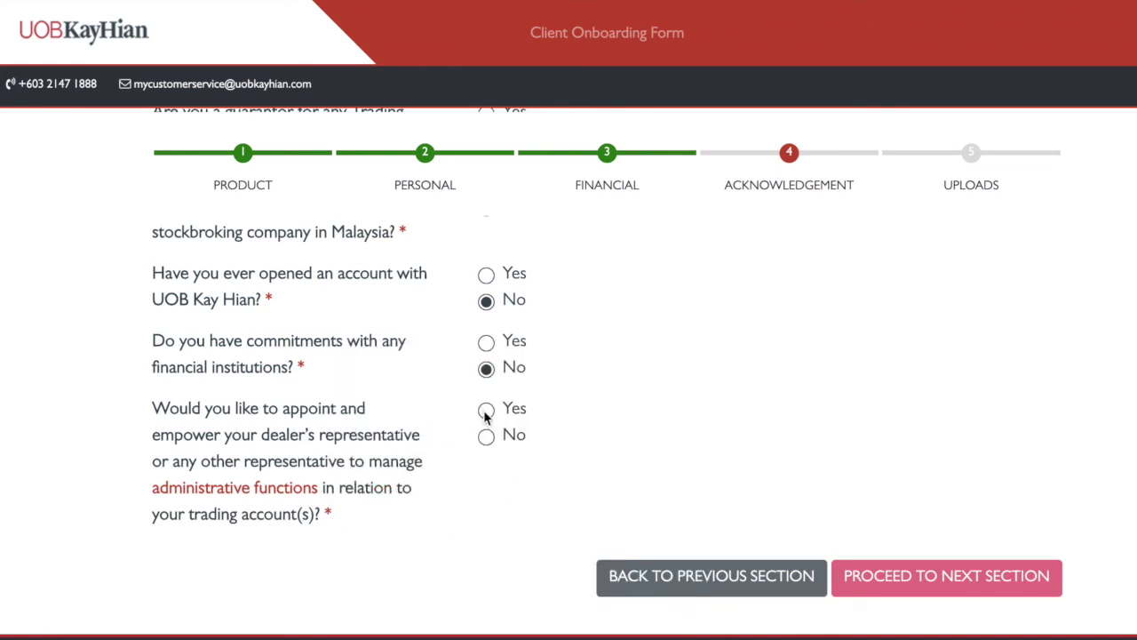
{"action": "left_click", "coordinate": [486, 410]}
{"action": "scroll", "coordinate": [475, 635], "scroll_direction": "down", "scroll_amount": 1}
{"action": "left_click", "coordinate": [178, 519]}
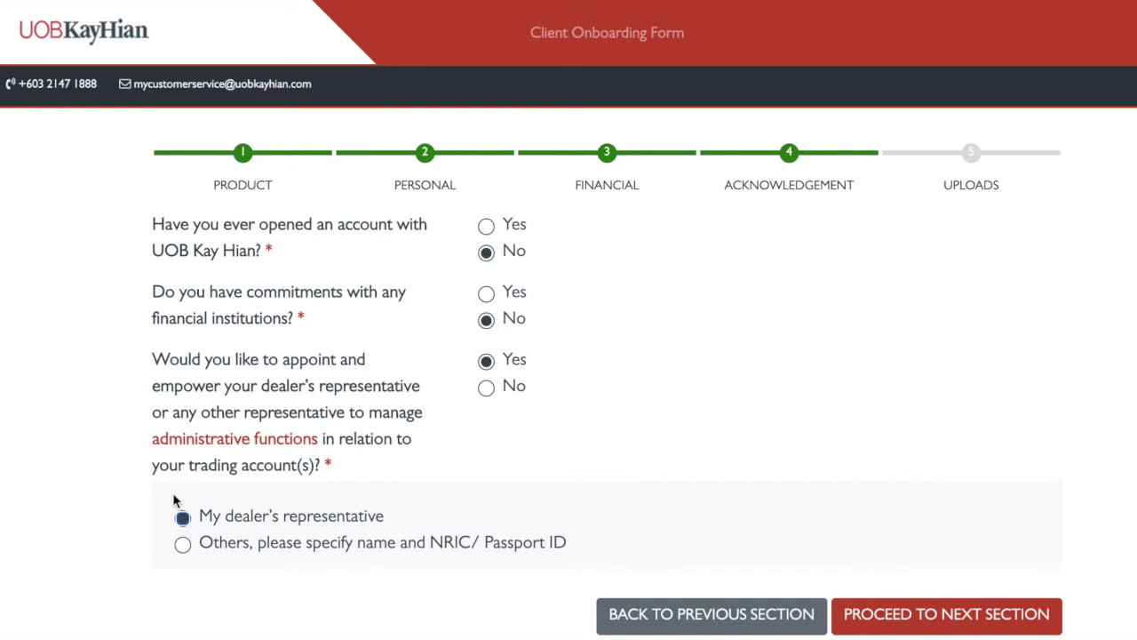
{"action": "scroll", "coordinate": [793, 487], "scroll_direction": "down", "scroll_amount": 1}
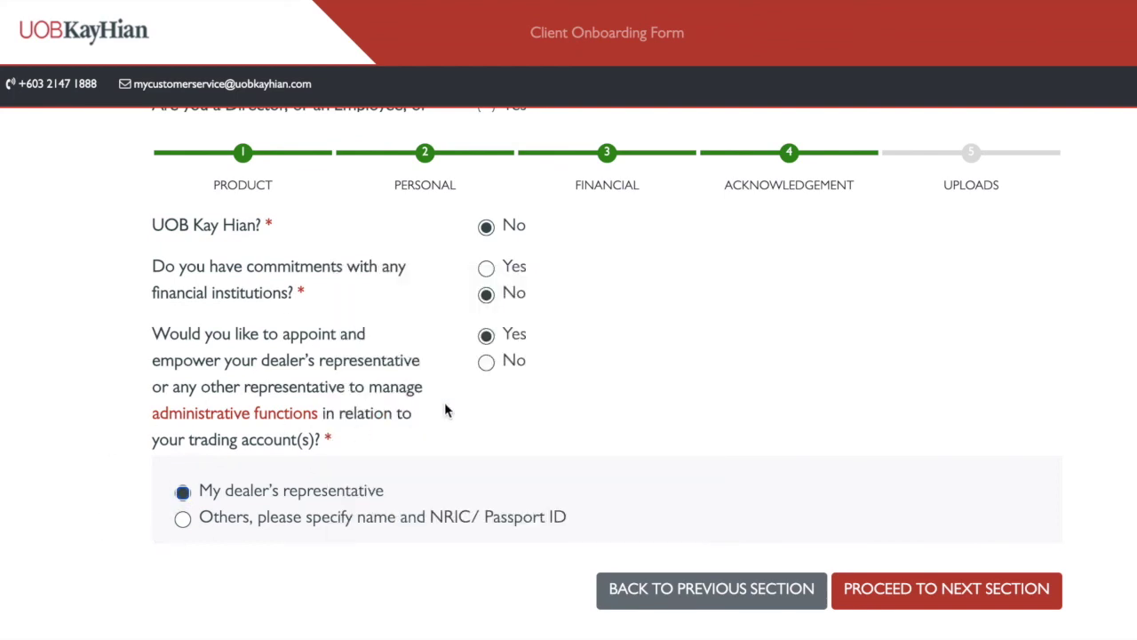
{"action": "scroll", "coordinate": [739, 423], "scroll_direction": "up", "scroll_amount": 1}
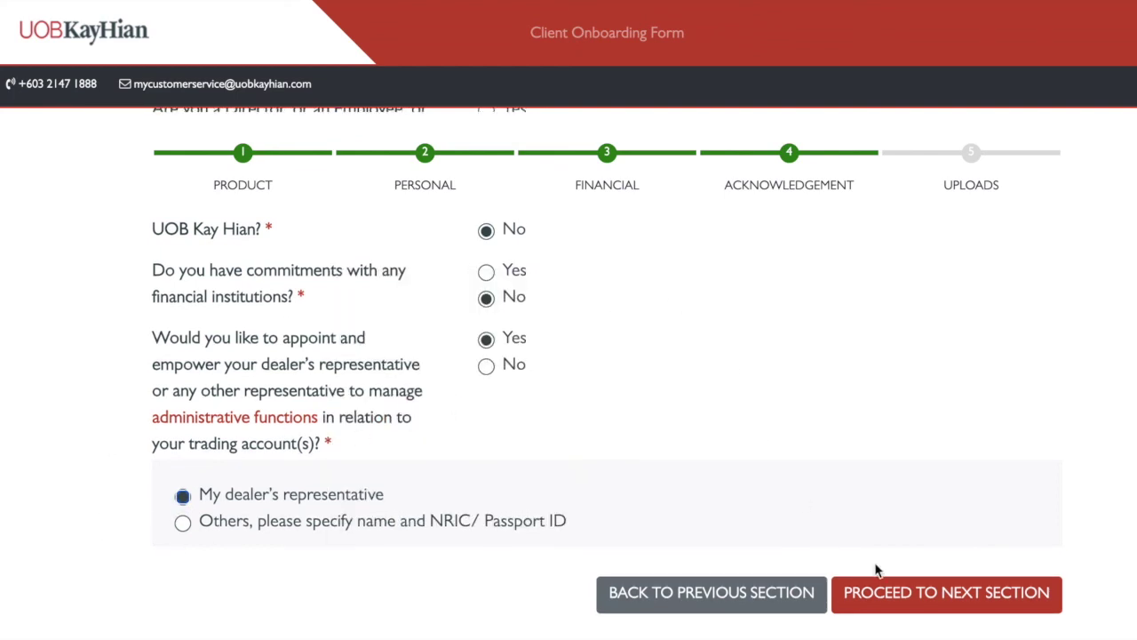
{"action": "left_click", "coordinate": [915, 593]}
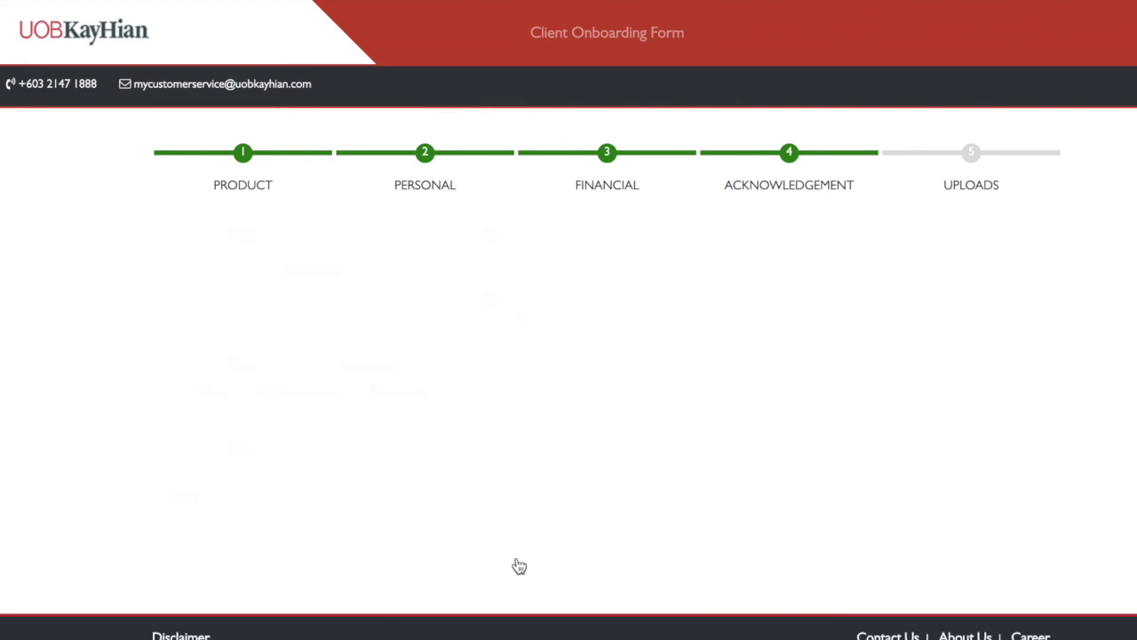
Enter 10 in Amount of Deposit (RM) and scroll past the empty upload fields
{"action": "mouse_move", "coordinate": [534, 270]}
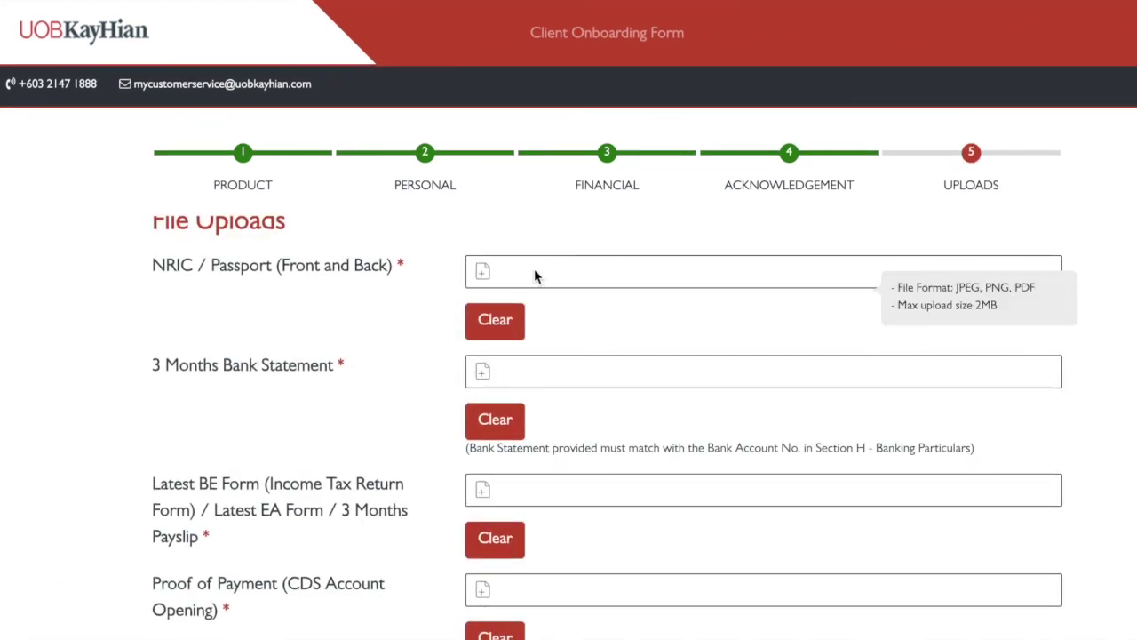
{"action": "scroll", "coordinate": [521, 278], "scroll_direction": "down", "scroll_amount": 1}
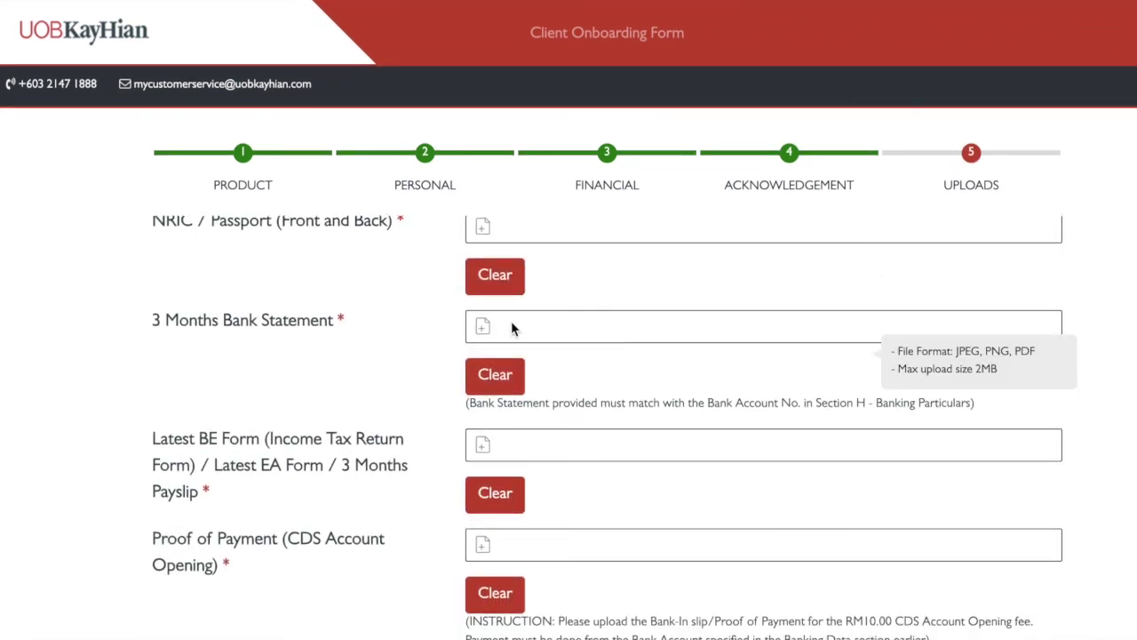
{"action": "scroll", "coordinate": [511, 321], "scroll_direction": "up", "scroll_amount": 1}
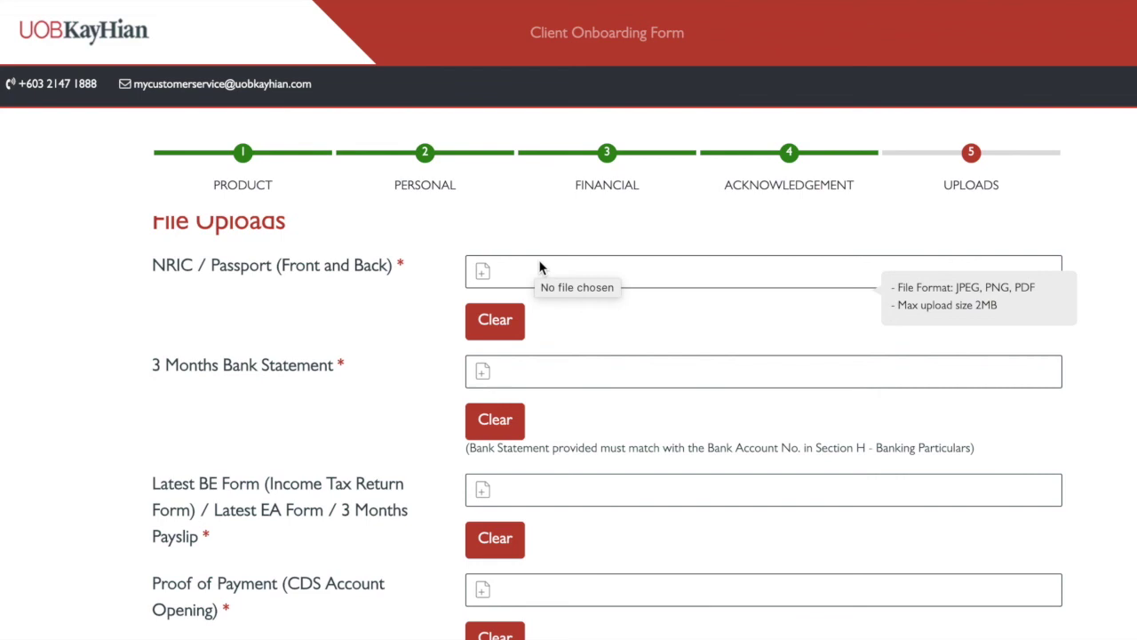
{"action": "scroll", "coordinate": [528, 346], "scroll_direction": "down", "scroll_amount": 3}
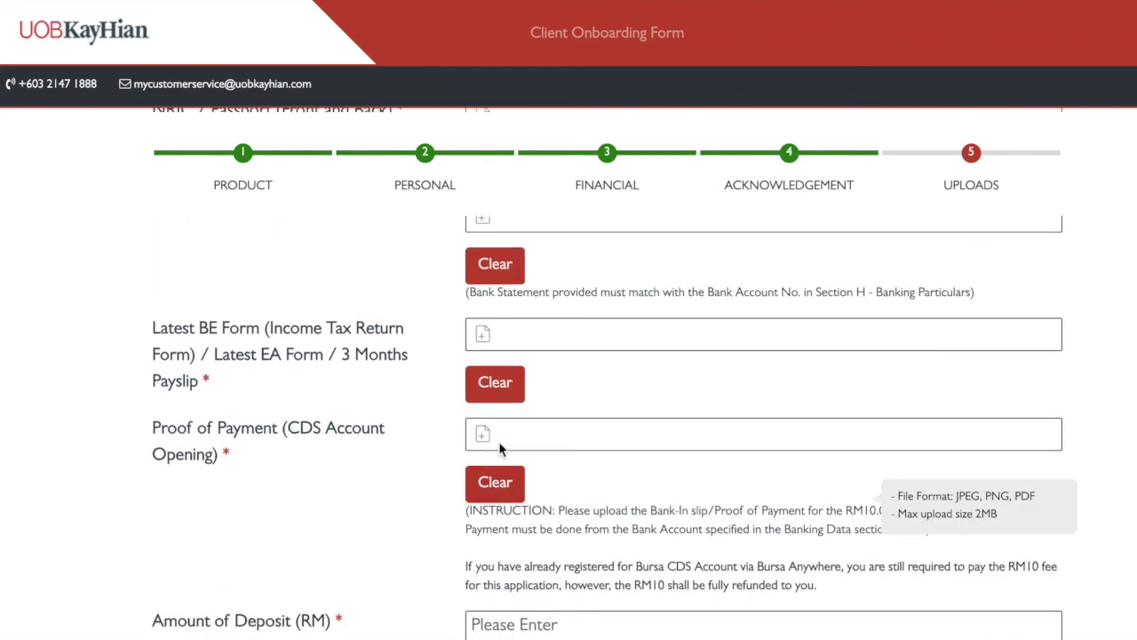
{"action": "left_click", "coordinate": [546, 626]}
{"action": "scroll", "coordinate": [569, 498], "scroll_direction": "up", "scroll_amount": 3}
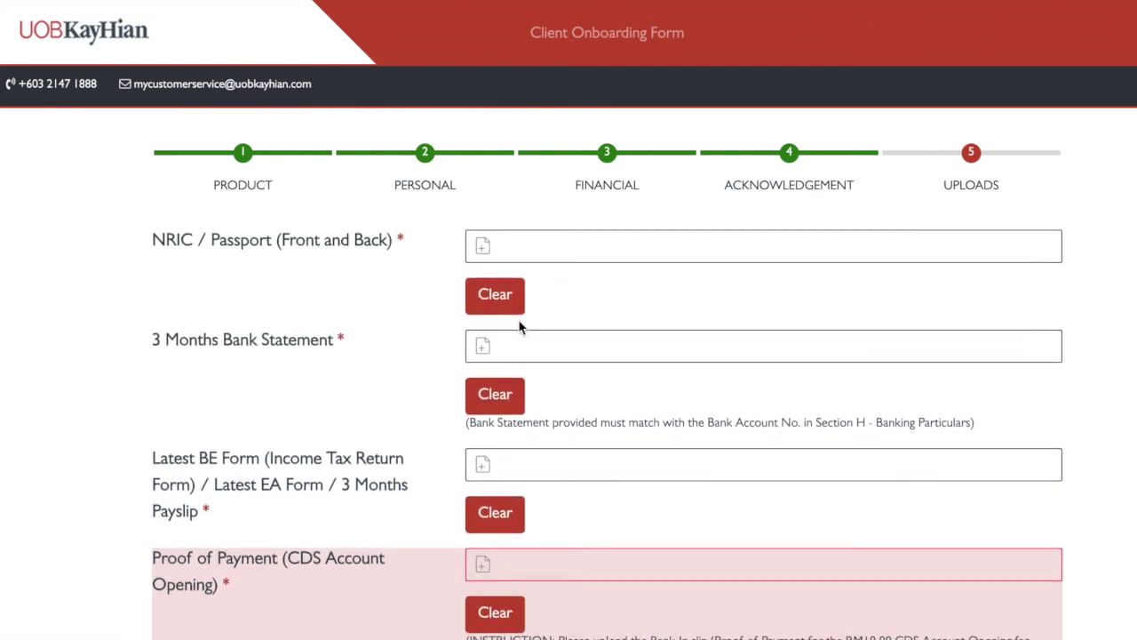
{"action": "type", "text": "10"}
{"action": "scroll", "coordinate": [533, 298], "scroll_direction": "down", "scroll_amount": 5}
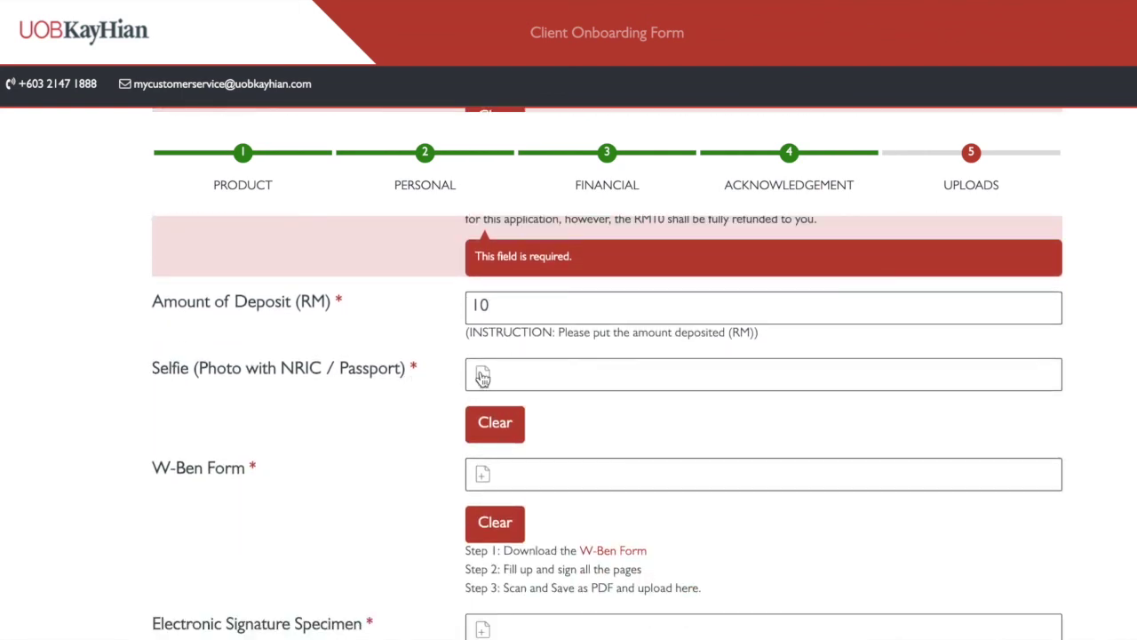
{"action": "scroll", "coordinate": [427, 521], "scroll_direction": "down", "scroll_amount": 2}
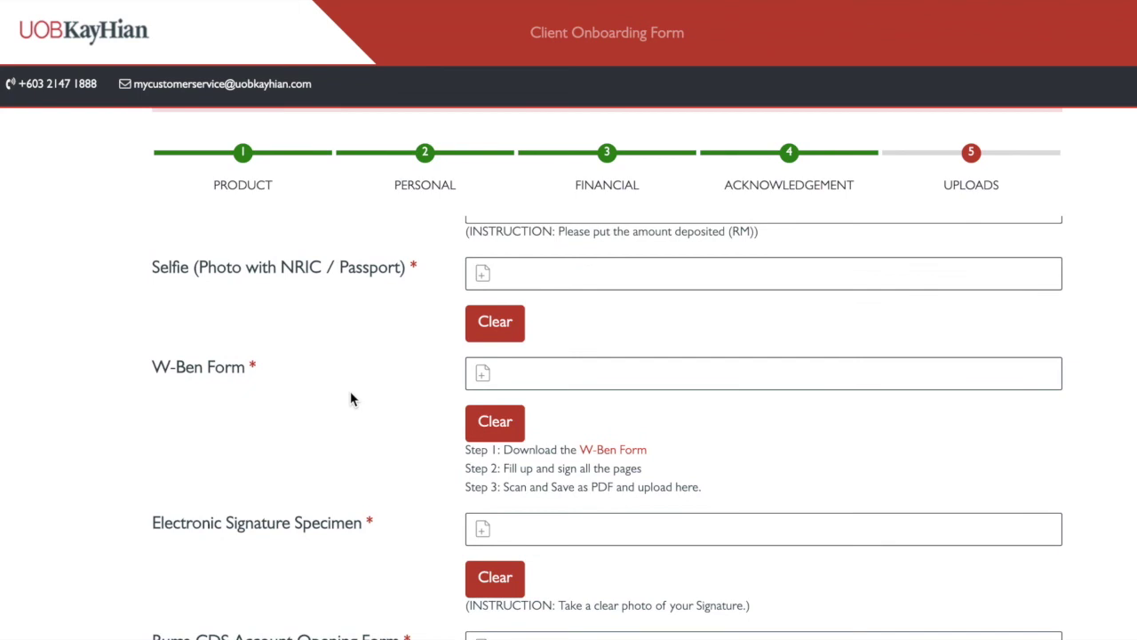
{"action": "scroll", "coordinate": [497, 385], "scroll_direction": "down", "scroll_amount": 2}
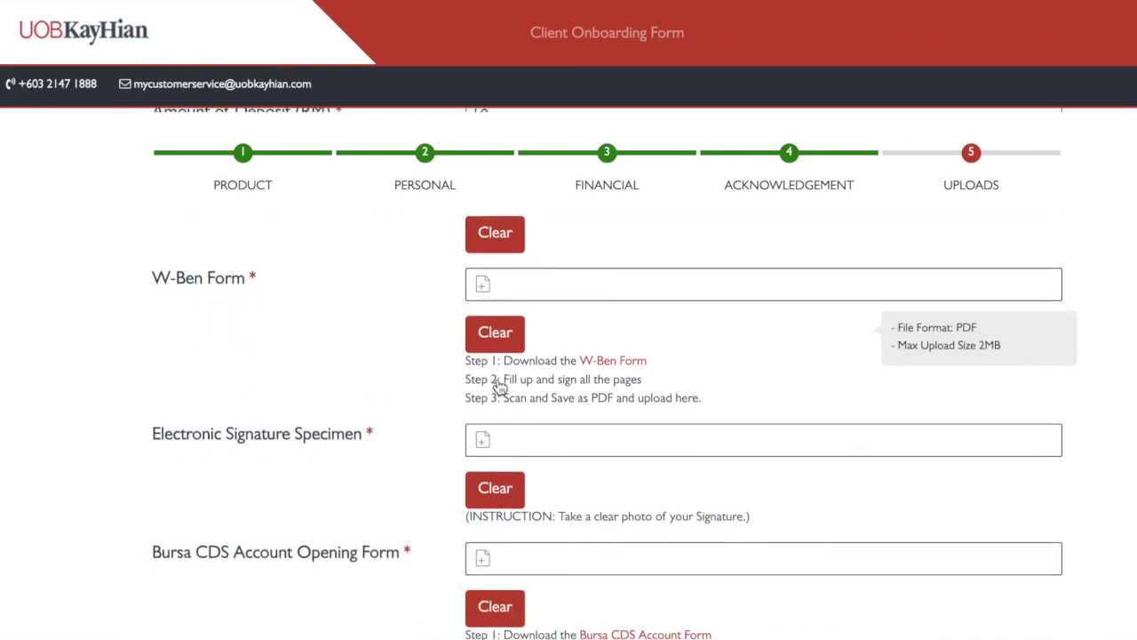
{"action": "scroll", "coordinate": [261, 426], "scroll_direction": "down", "scroll_amount": 1}
{"action": "scroll", "coordinate": [493, 414], "scroll_direction": "down", "scroll_amount": 2}
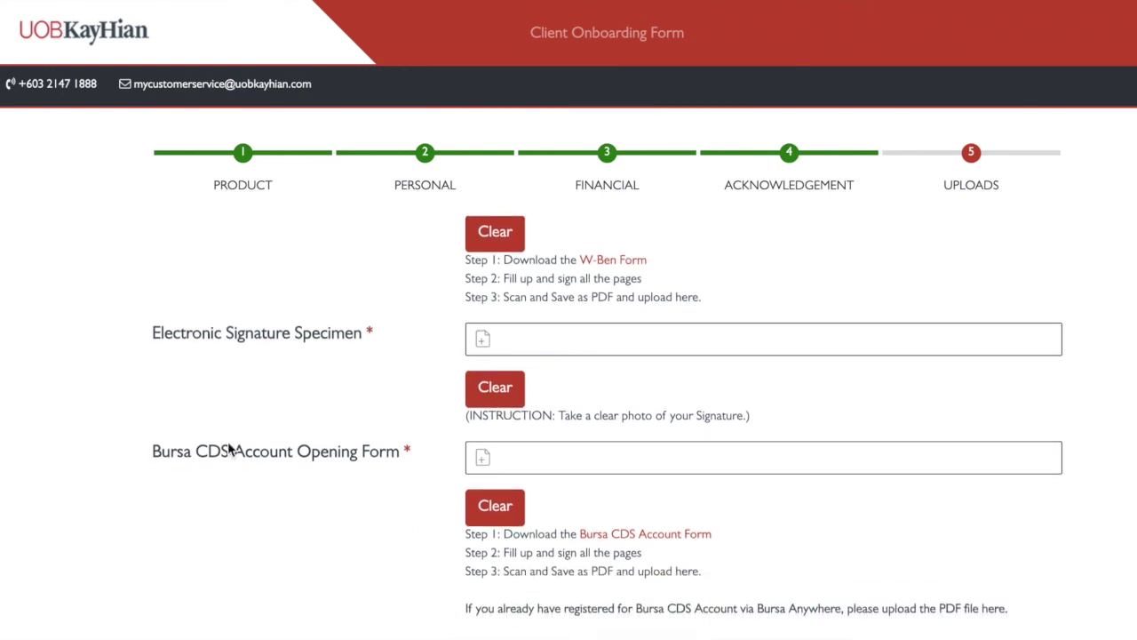
{"action": "scroll", "coordinate": [218, 473], "scroll_direction": "down", "scroll_amount": 1}
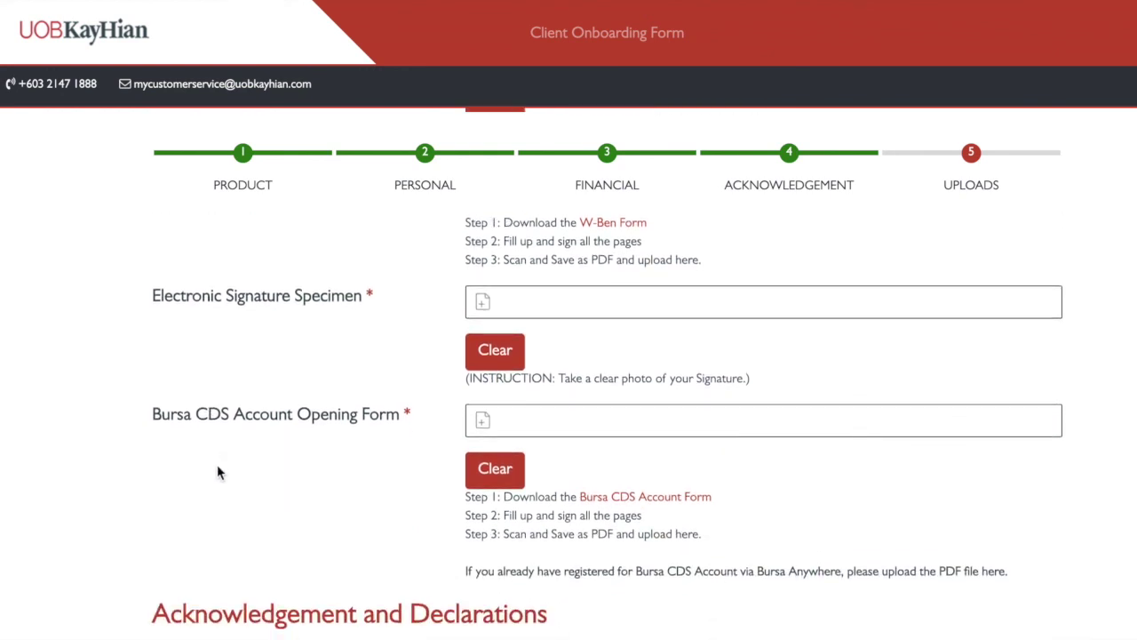
{"action": "scroll", "coordinate": [510, 425], "scroll_direction": "down", "scroll_amount": 6}
Tick the Account Opening Agreement and accept its terms and conditions
{"action": "left_click", "coordinate": [485, 332]}
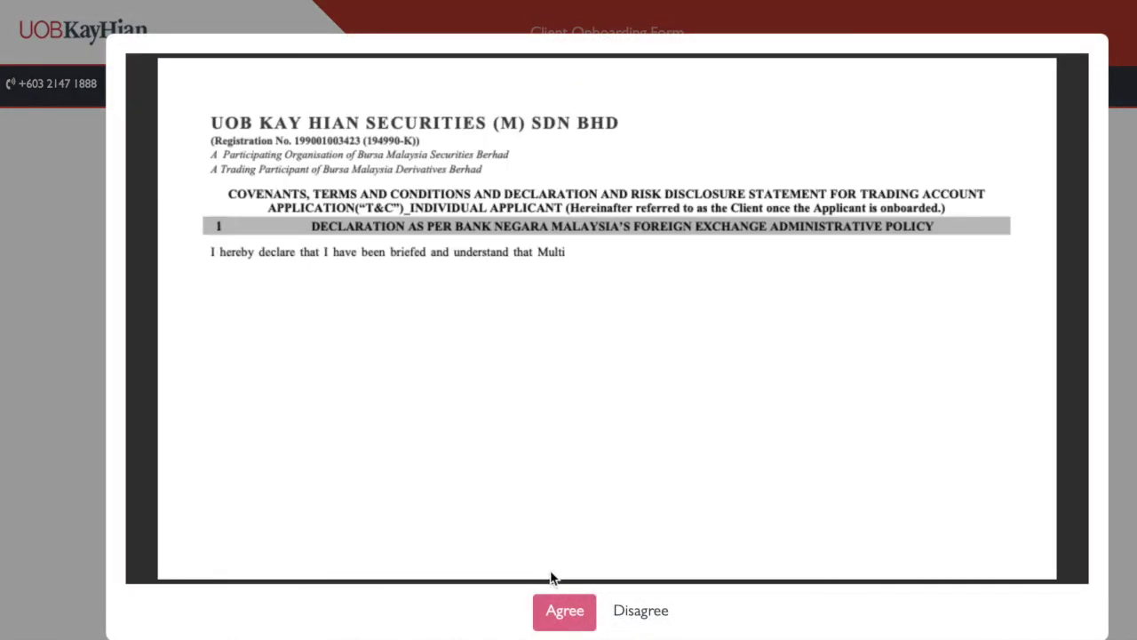
{"action": "scroll", "coordinate": [603, 454], "scroll_direction": "down", "scroll_amount": 20}
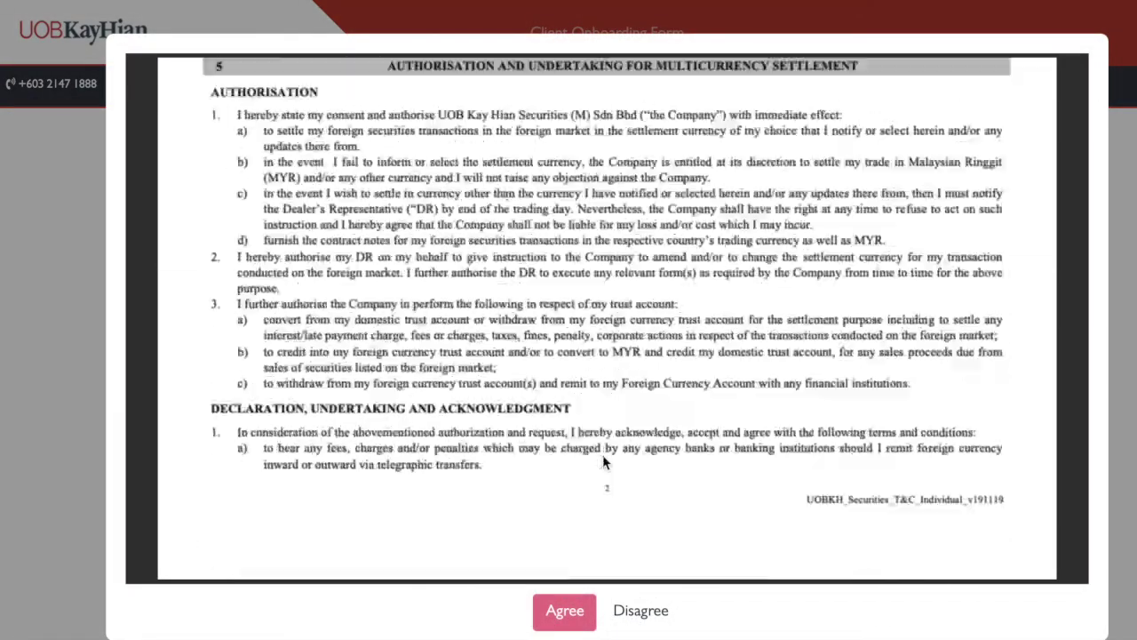
{"action": "scroll", "coordinate": [604, 463], "scroll_direction": "down", "scroll_amount": 20}
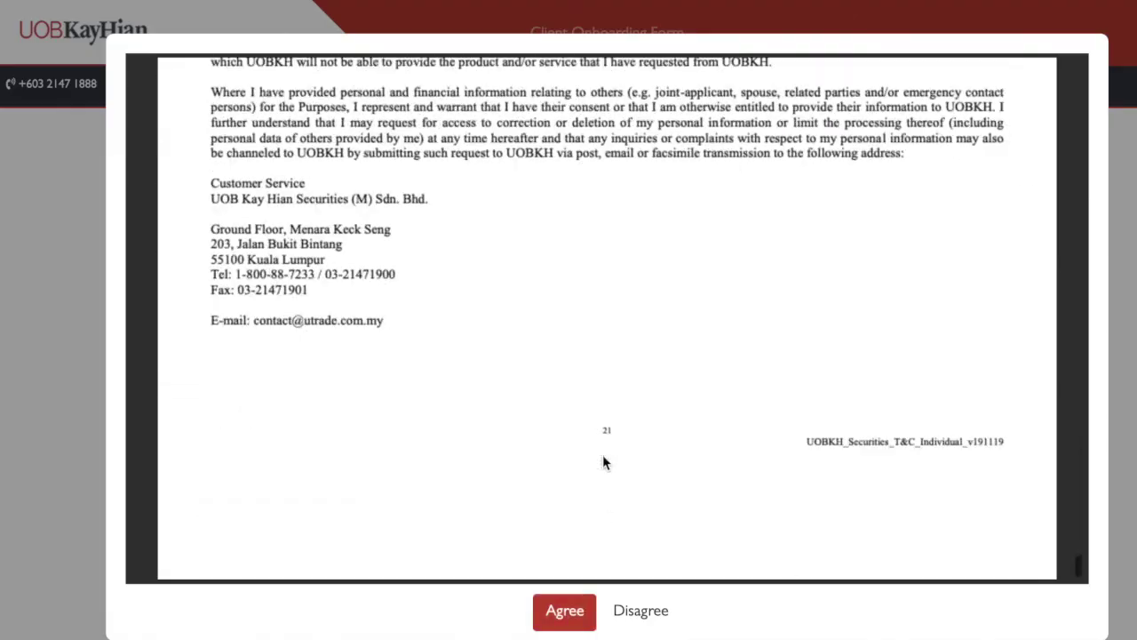
{"action": "left_click", "coordinate": [564, 610]}
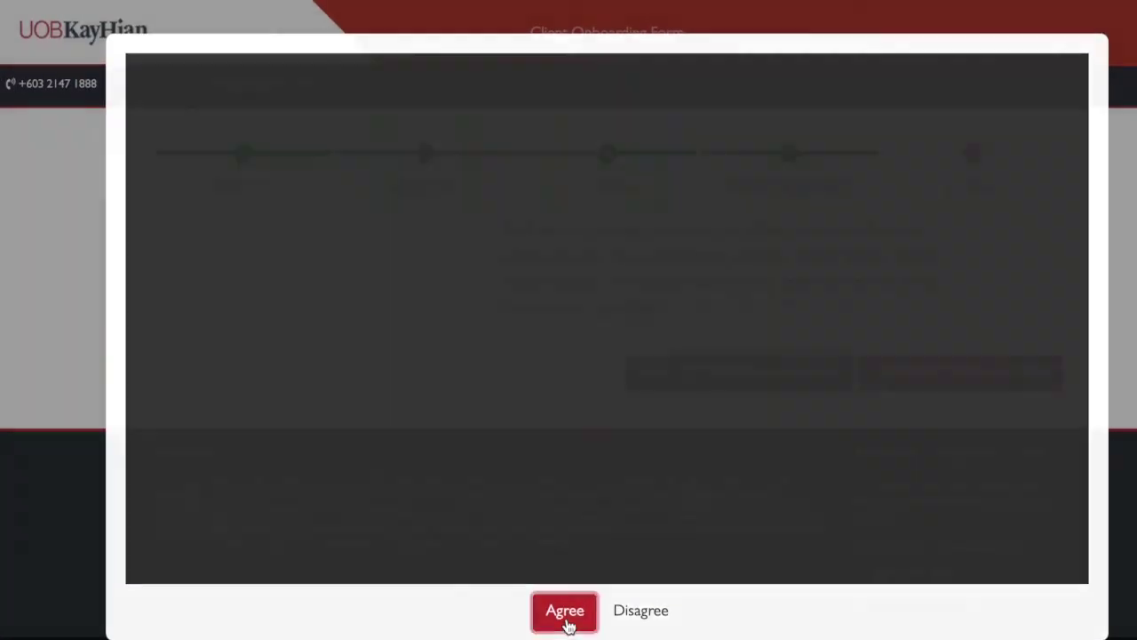
{"action": "scroll", "coordinate": [616, 500], "scroll_direction": "up", "scroll_amount": 5}
{"action": "scroll", "coordinate": [616, 498], "scroll_direction": "up", "scroll_amount": 15}
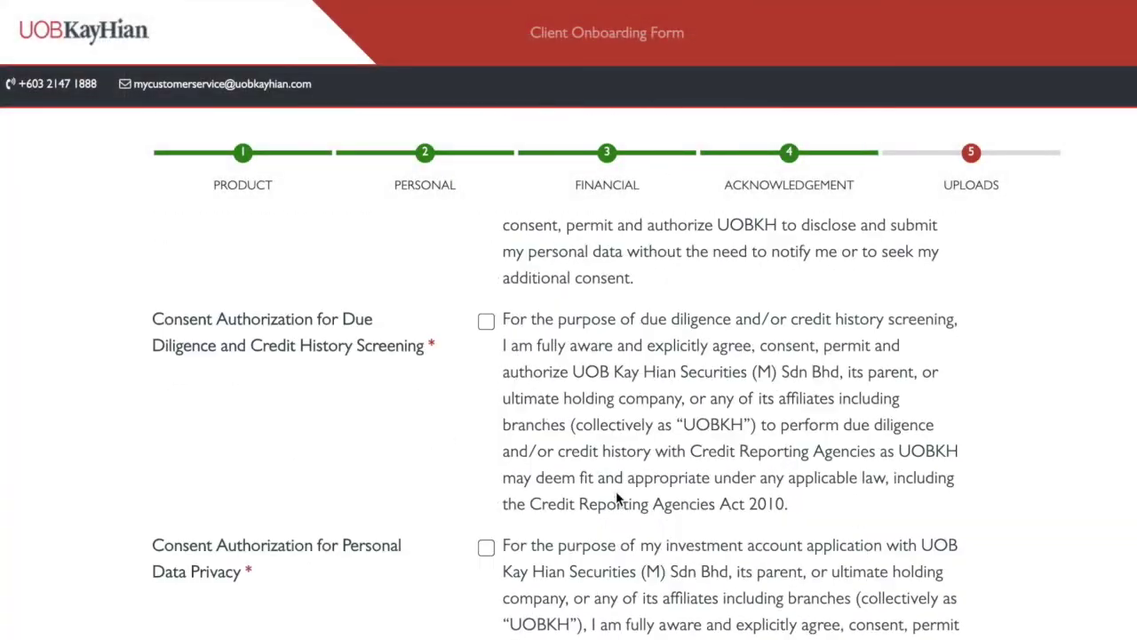
Tick the PDPA Agreement and accept the privacy policy terms
{"action": "left_click", "coordinate": [486, 380]}
{"action": "scroll", "coordinate": [528, 471], "scroll_direction": "down", "scroll_amount": 20}
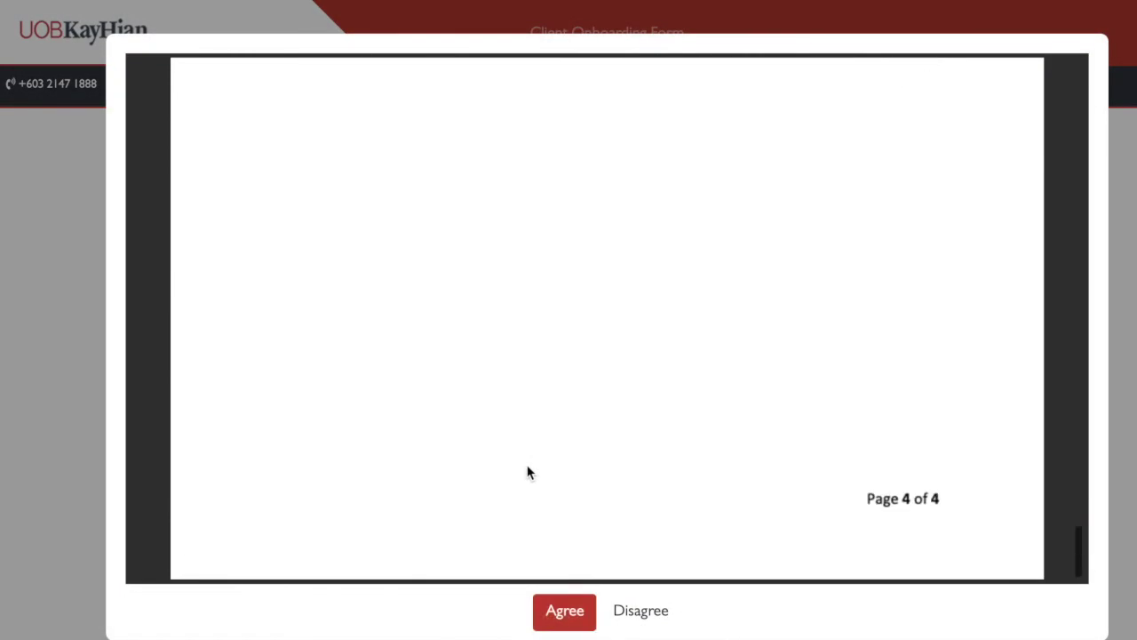
{"action": "left_click", "coordinate": [562, 611]}
{"action": "scroll", "coordinate": [625, 407], "scroll_direction": "up", "scroll_amount": 10}
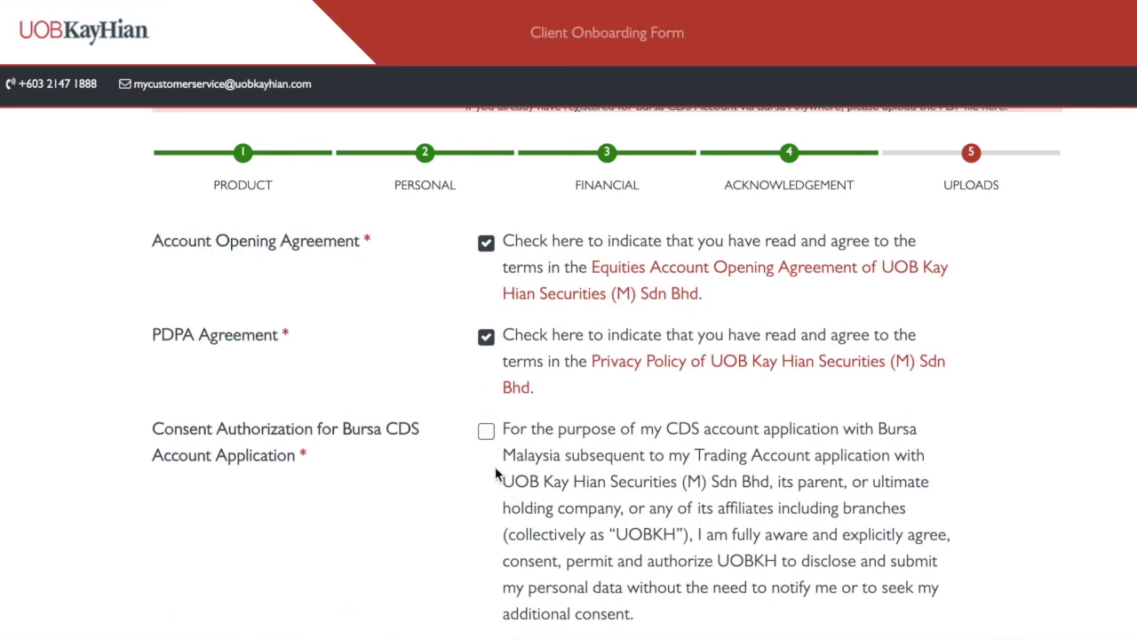
Tick the due diligence and credit screening, personal data privacy, and U.S. tax declaration consents
{"action": "scroll", "coordinate": [488, 436], "scroll_direction": "down", "scroll_amount": 1}
{"action": "left_click", "coordinate": [486, 491]}
{"action": "scroll", "coordinate": [488, 444], "scroll_direction": "down", "scroll_amount": 3}
{"action": "left_click", "coordinate": [485, 335]}
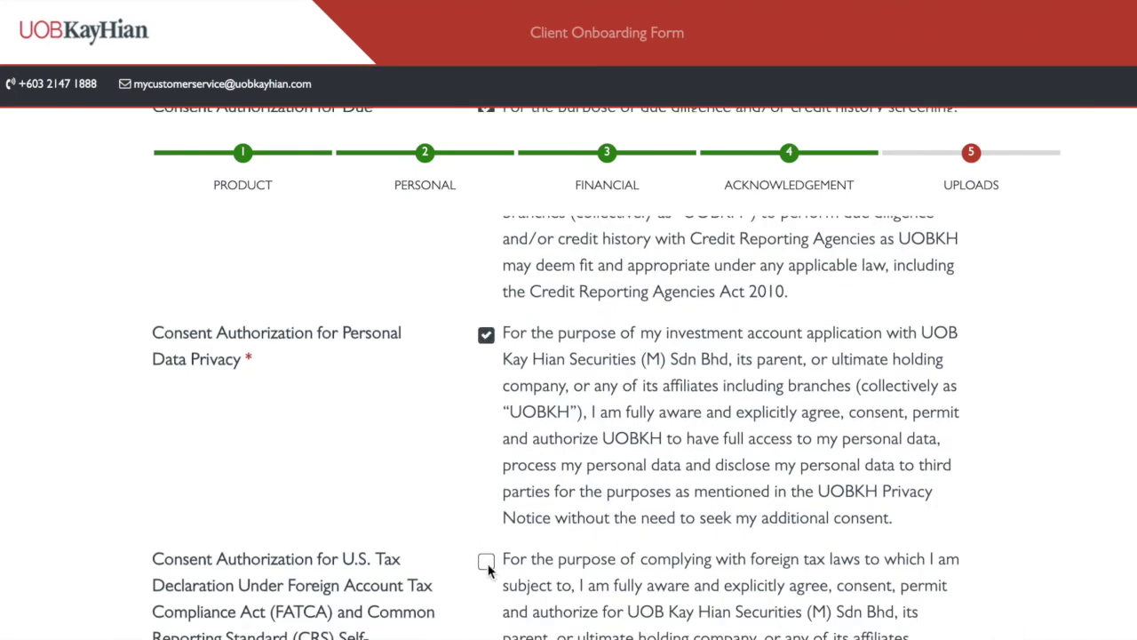
{"action": "left_click", "coordinate": [486, 562]}
{"action": "scroll", "coordinate": [488, 568], "scroll_direction": "down", "scroll_amount": 6}
{"action": "scroll", "coordinate": [488, 572], "scroll_direction": "up", "scroll_amount": 4}
{"action": "scroll", "coordinate": [500, 616], "scroll_direction": "down", "scroll_amount": 10}
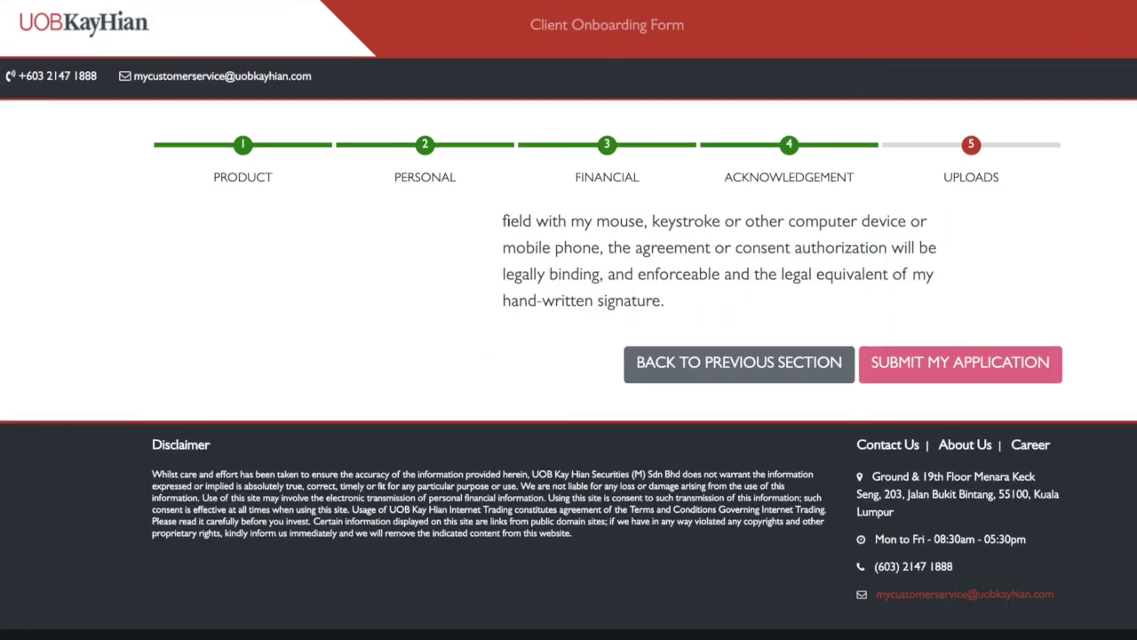
Submit the application and check the upload fields flagged 'This field is required.'
{"action": "scroll", "coordinate": [533, 577], "scroll_direction": "up", "scroll_amount": 8}
{"action": "scroll", "coordinate": [562, 528], "scroll_direction": "up", "scroll_amount": 15}
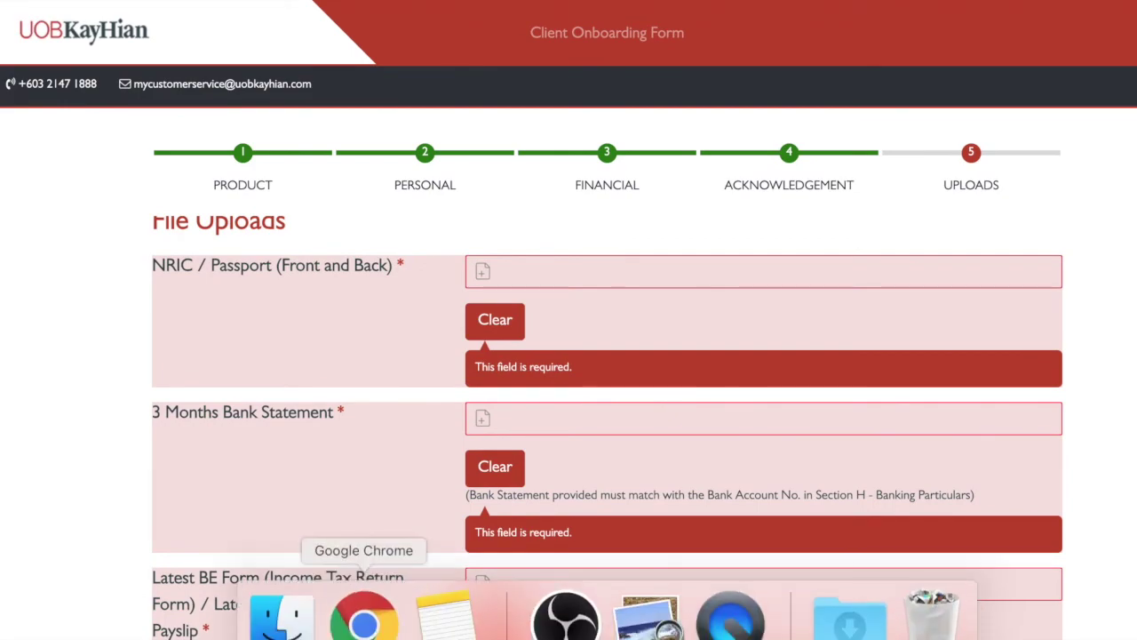
{"action": "scroll", "coordinate": [471, 421], "scroll_direction": "down", "scroll_amount": 20}
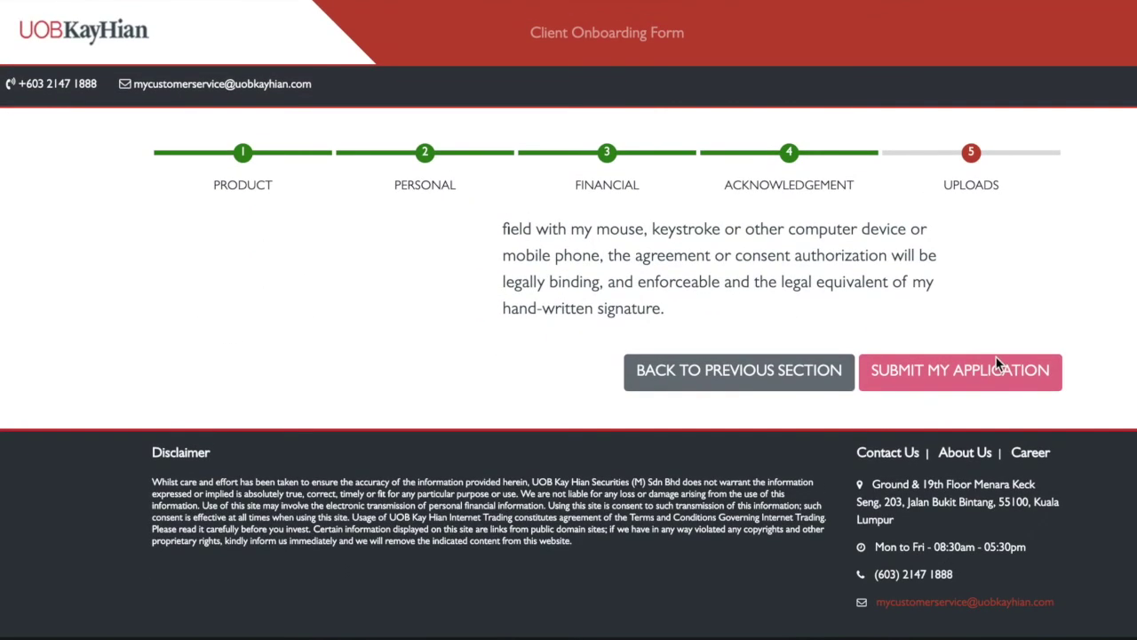
{"action": "left_click", "coordinate": [978, 374]}
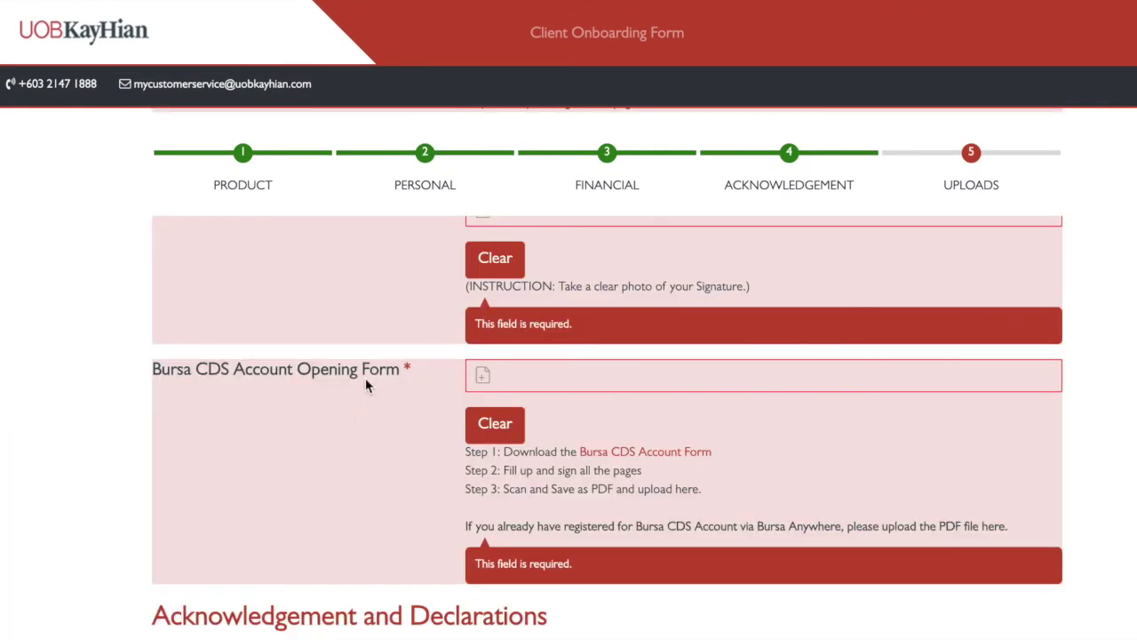
{"action": "scroll", "coordinate": [366, 378], "scroll_direction": "up", "scroll_amount": 5}
{"action": "scroll", "coordinate": [365, 377], "scroll_direction": "down", "scroll_amount": 20}
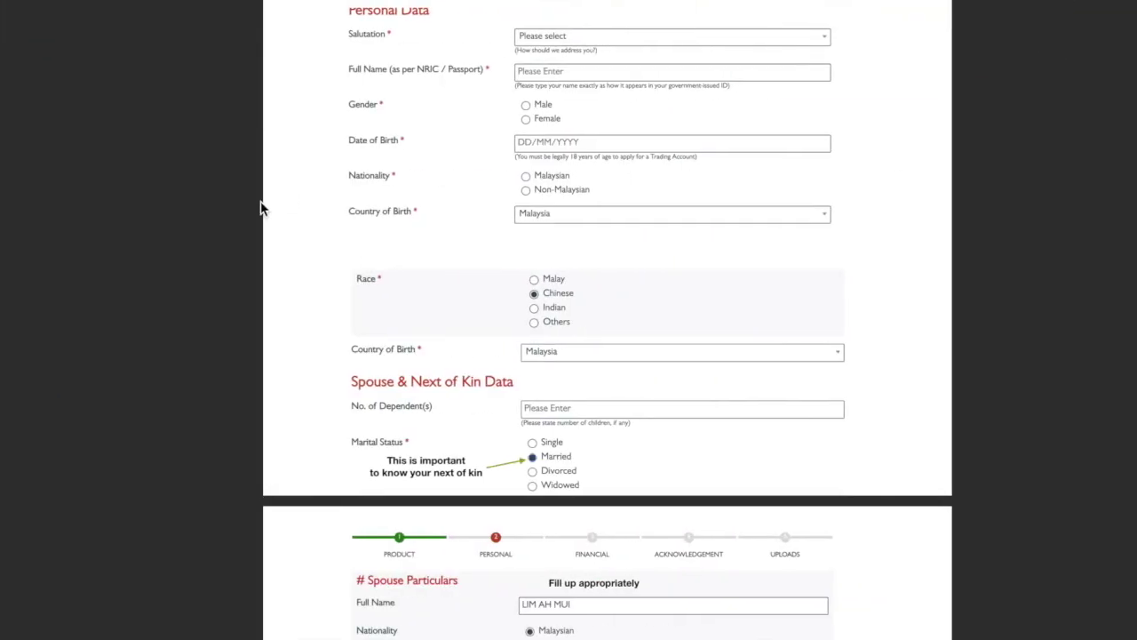
{"action": "scroll", "coordinate": [262, 207], "scroll_direction": "down", "scroll_amount": 20}
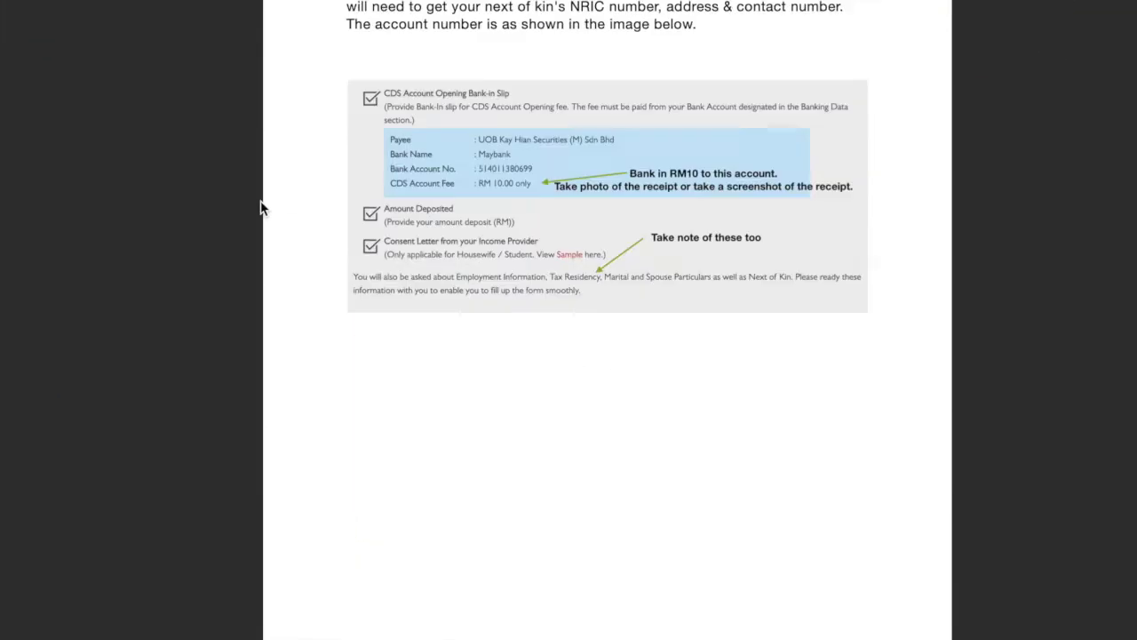
Scroll the guide PDF back up to page 1 to reread its opening instructions
{"action": "scroll", "coordinate": [261, 210], "scroll_direction": "up", "scroll_amount": 20}
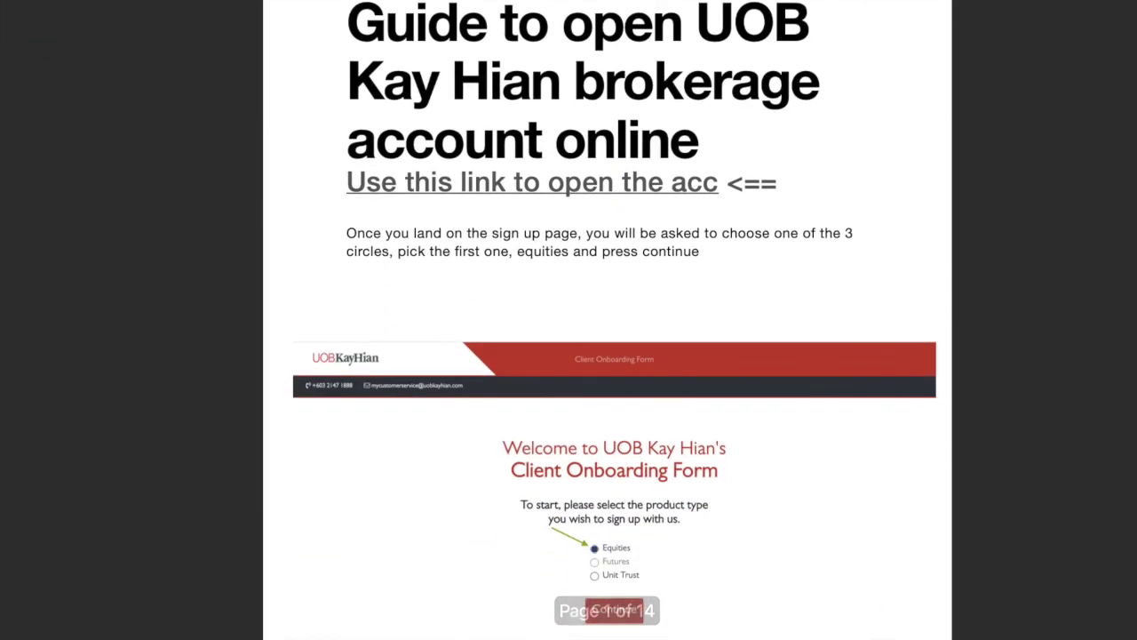
{"action": "scroll", "coordinate": [182, 484], "scroll_direction": "down", "scroll_amount": 3}
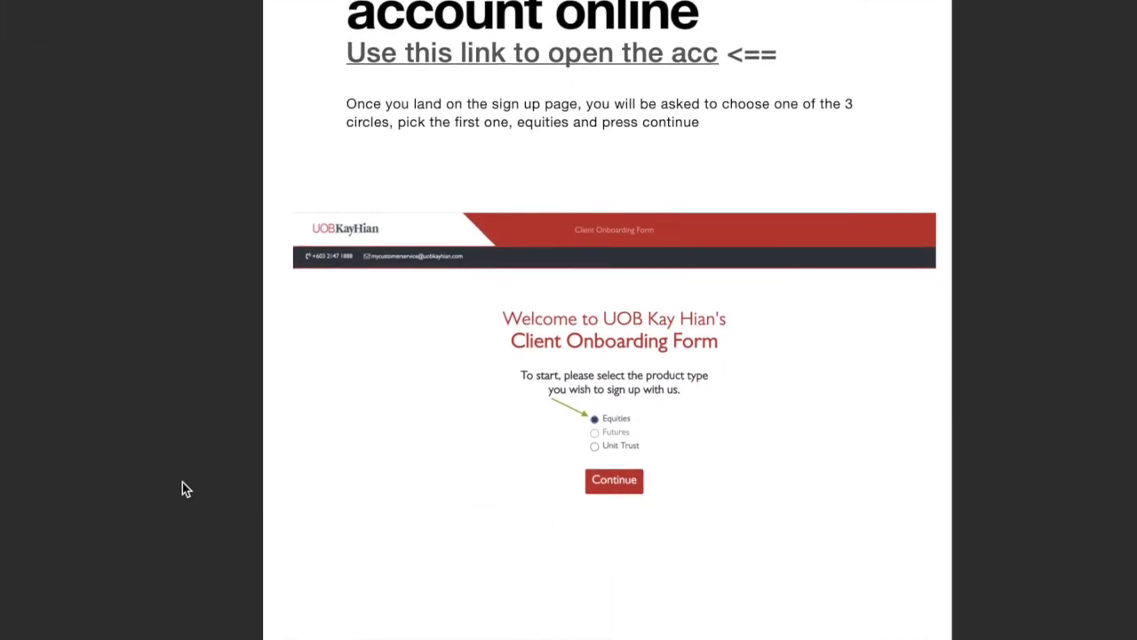
{"action": "scroll", "coordinate": [183, 481], "scroll_direction": "up", "scroll_amount": 3}
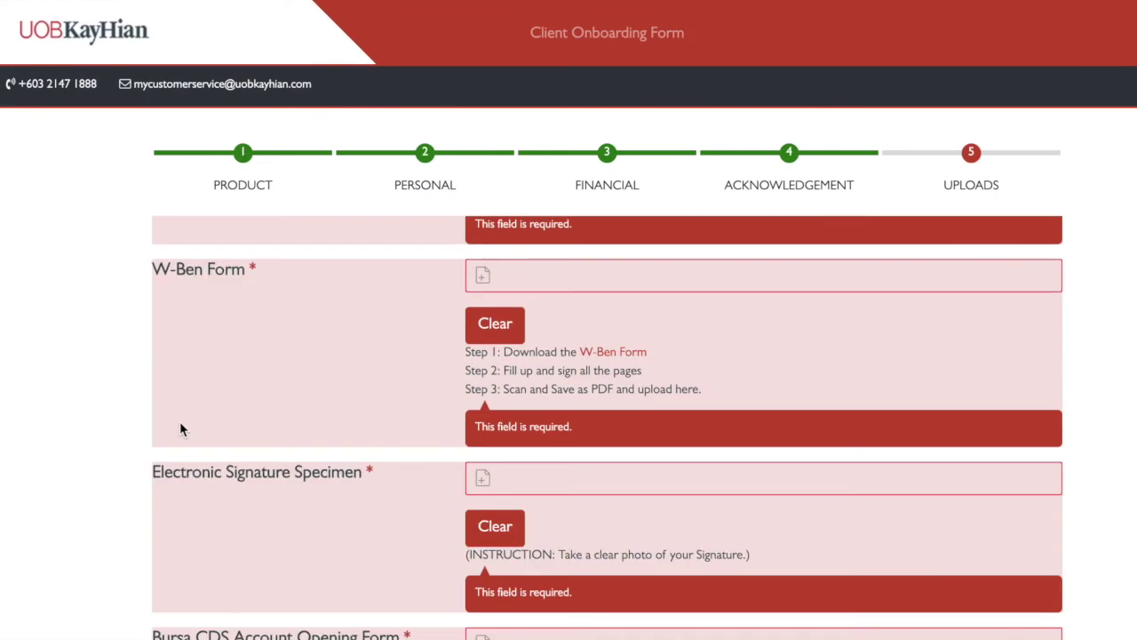
{"action": "scroll", "coordinate": [180, 421], "scroll_direction": "up", "scroll_amount": 10}
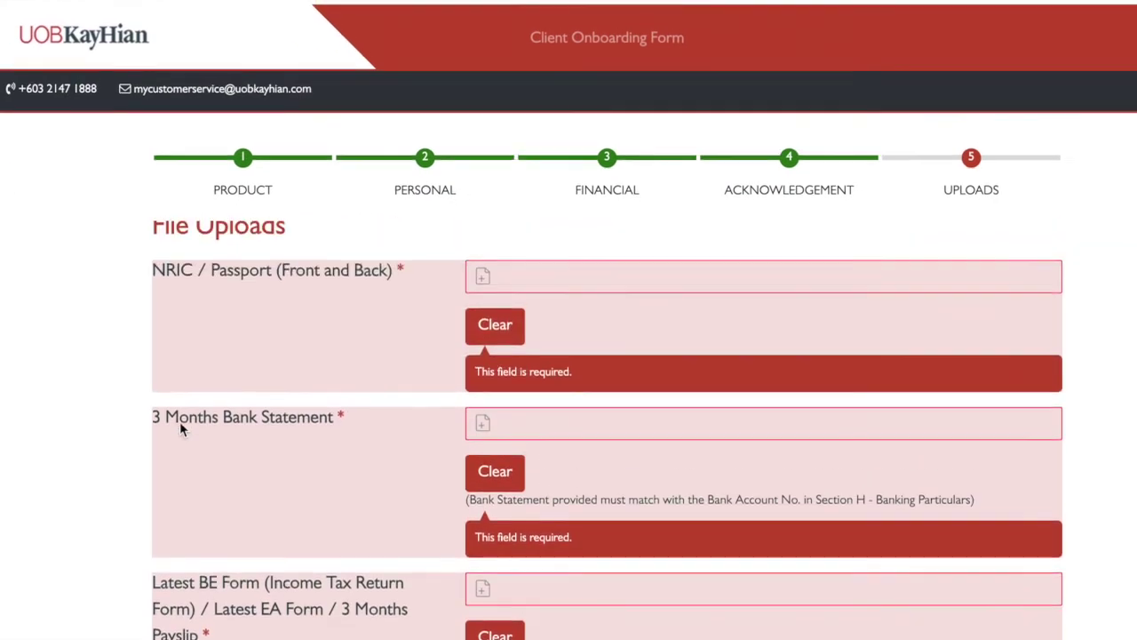